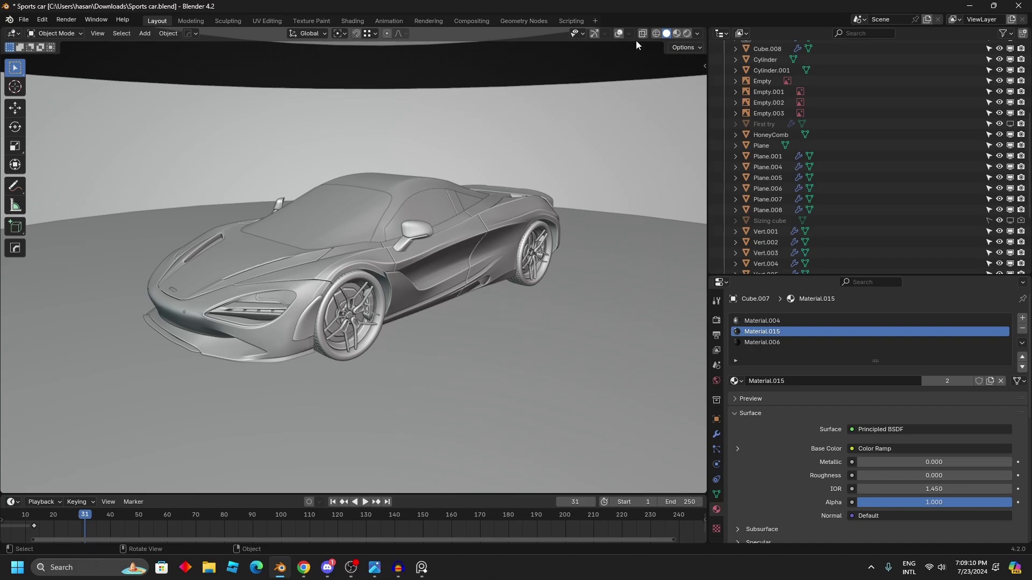
- Turn on the viewport overlays and gizmos, and isolate the four car blueprint images in local view from the side
click(618, 35)
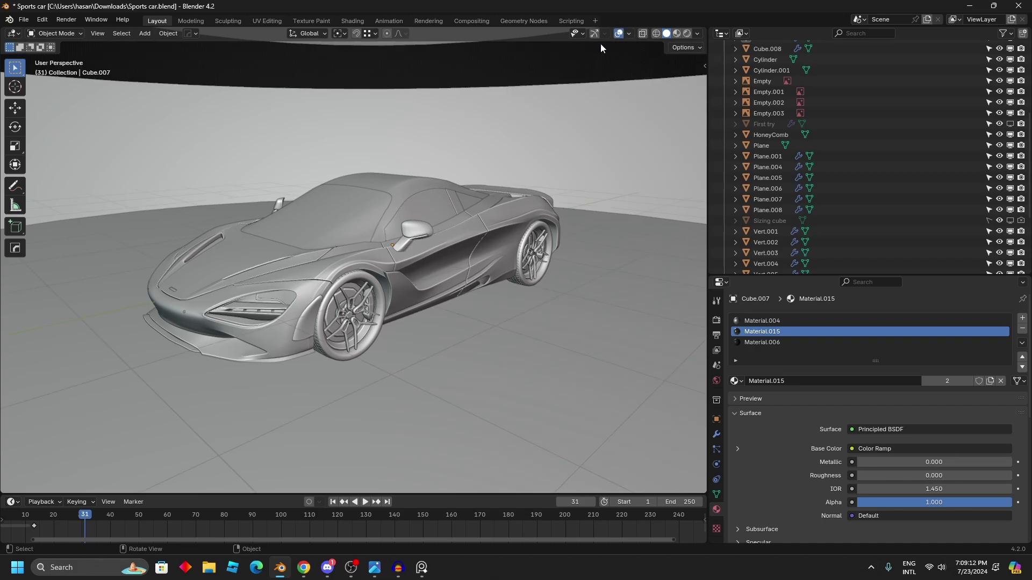
click(592, 34)
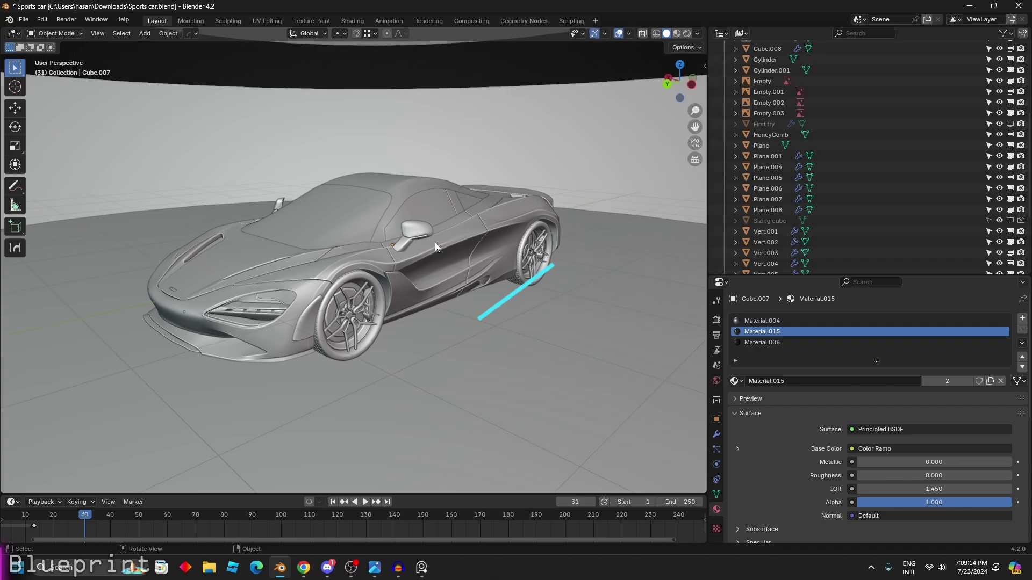
click(690, 85)
scroll(544, 201, down, 11)
scroll(498, 228, down, 9)
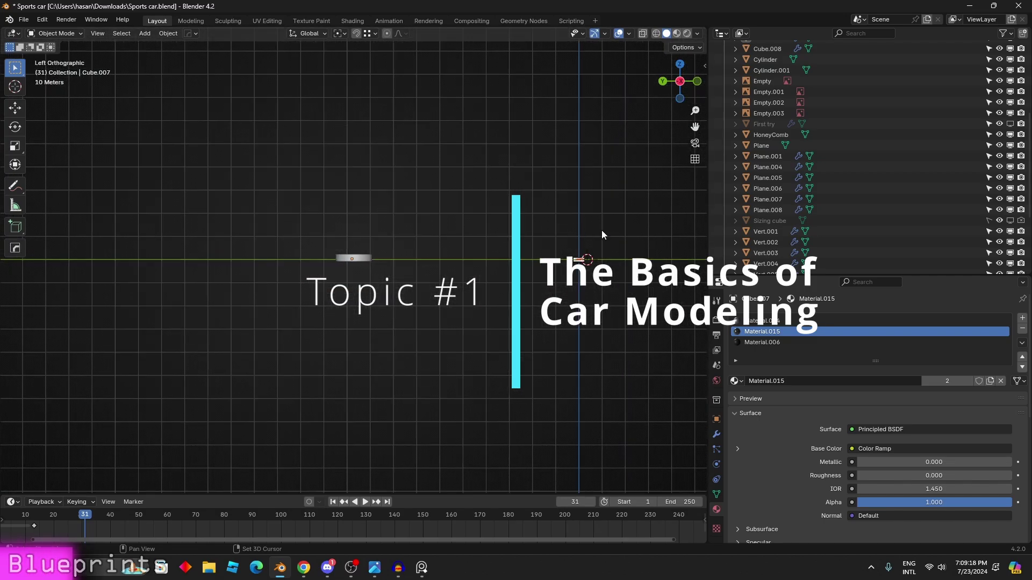
shift+middle_drag(602, 230, 458, 232)
drag(400, 211, 488, 301)
key(KP_Divide)
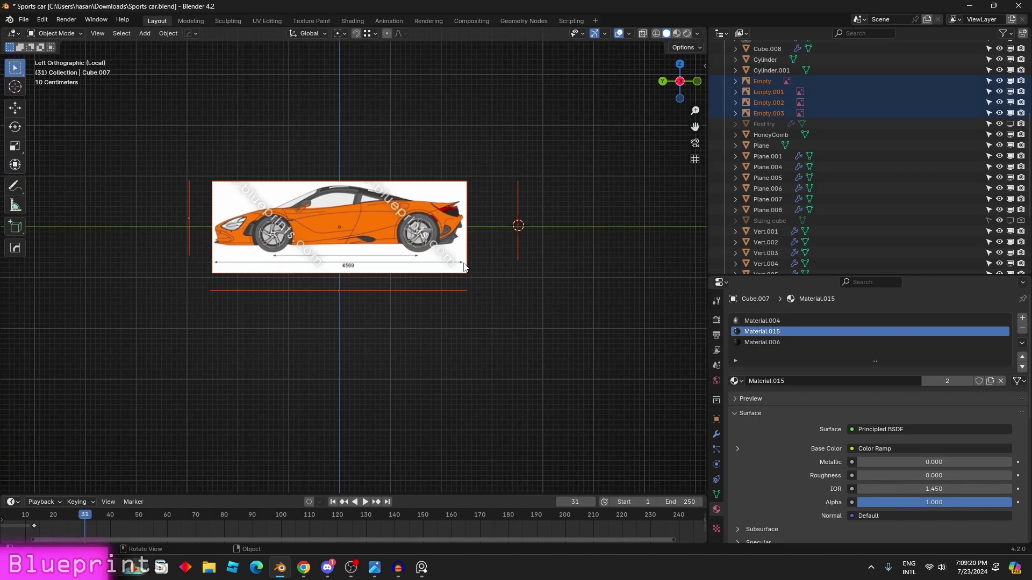
- Inspect the blueprint images from the side, back, front and top orthographic views
click(524, 289)
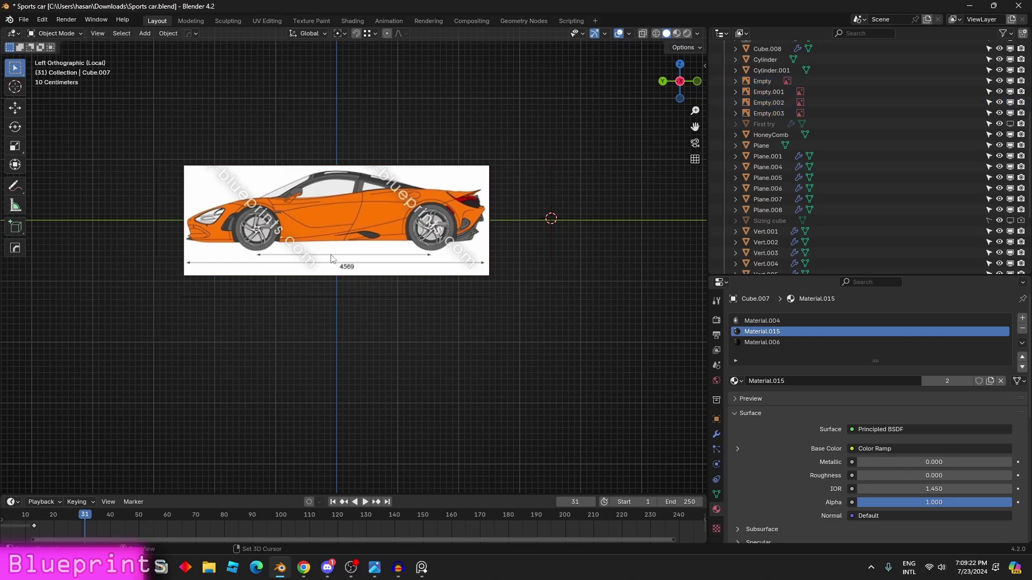
shift+middle_drag(280, 162, 322, 226)
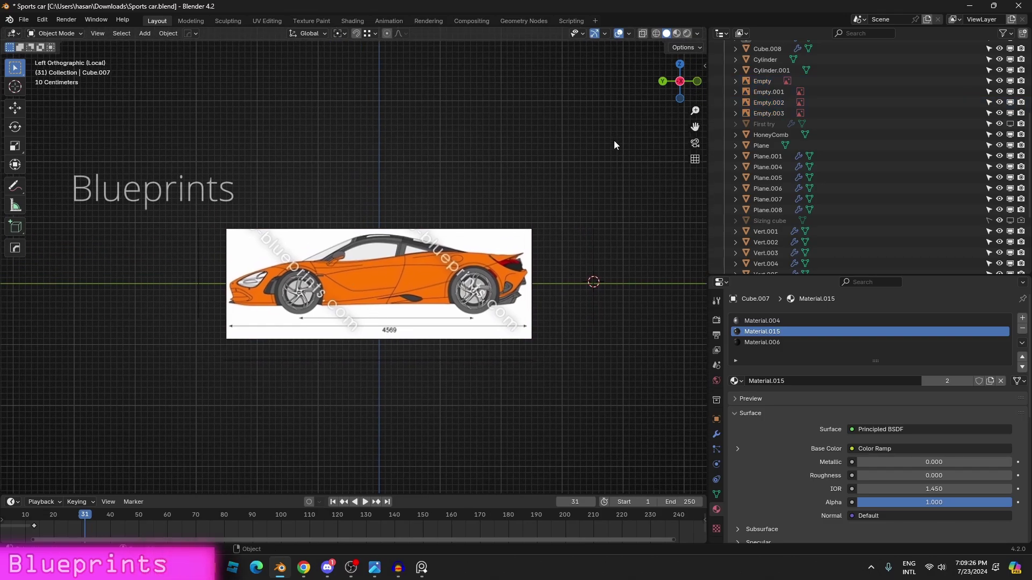
click(662, 81)
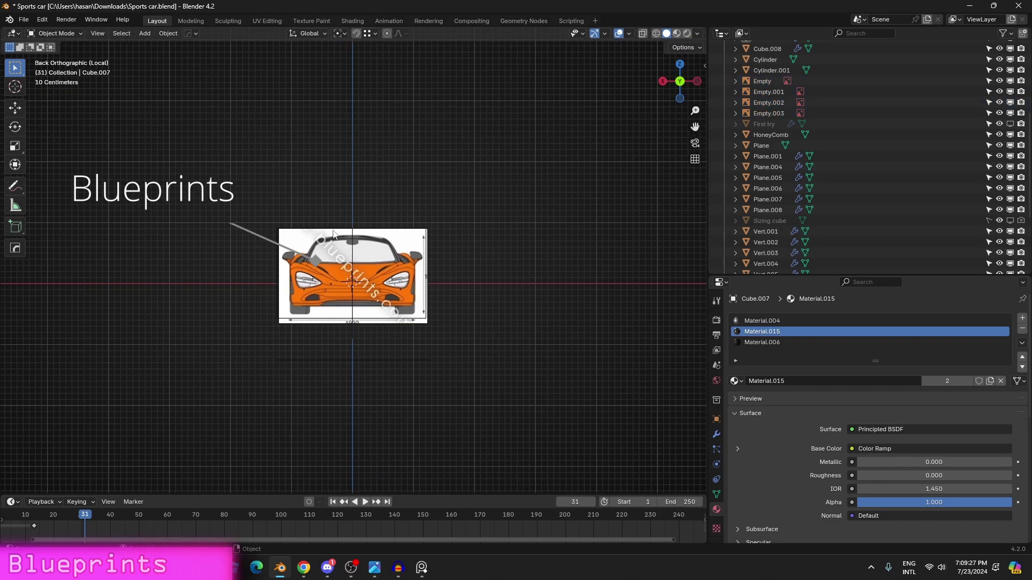
click(695, 81)
click(694, 81)
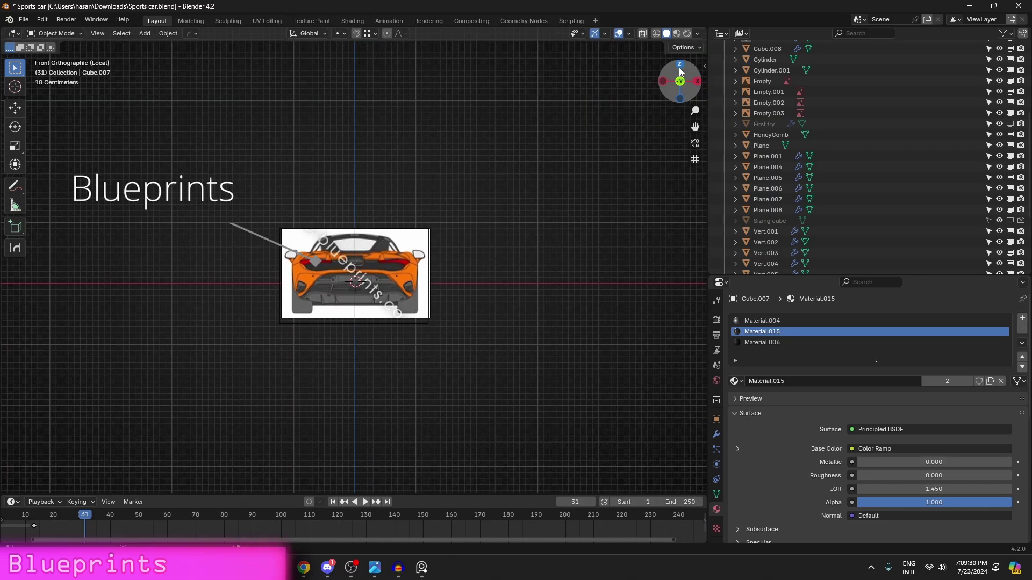
click(679, 65)
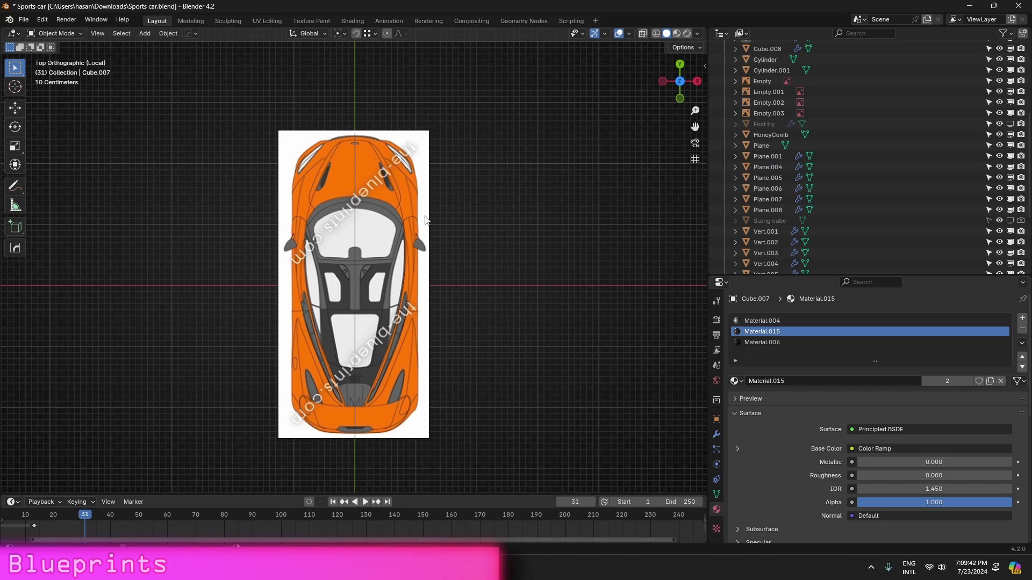
- Add a 2 m cube and scale it by about 1.035 to match the car's width in the top blueprint
click(300, 274)
key(shift+a)
mouse_move(376, 191)
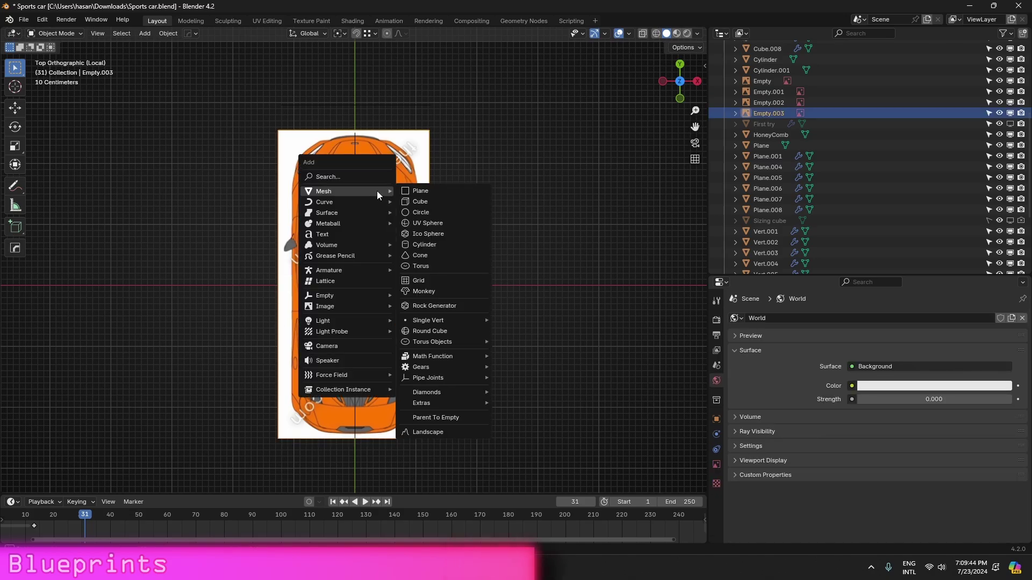
click(425, 199)
key(s)
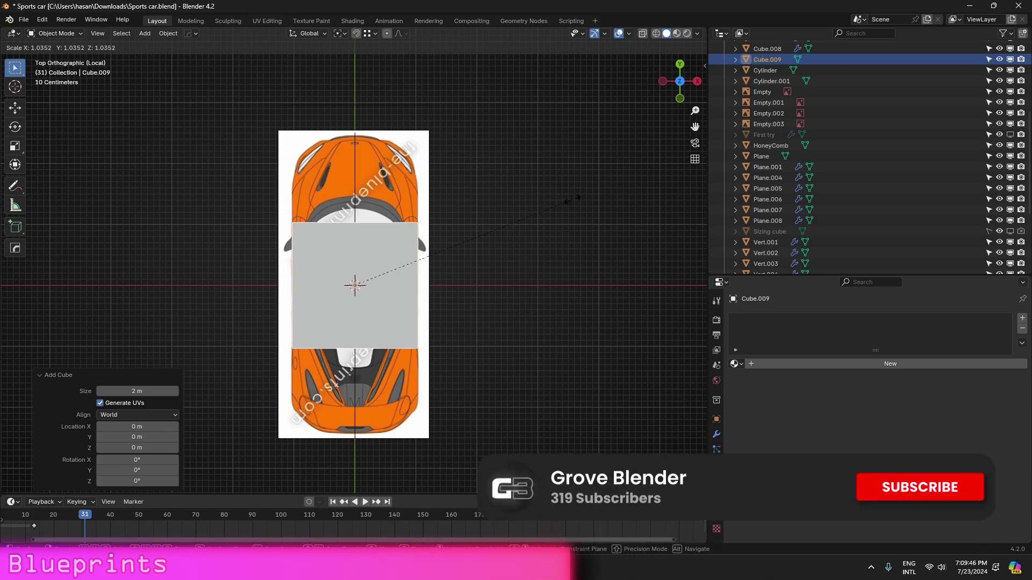
click(574, 199)
- Move the cube's front and rear faces along Y to the ends of the car in the top blueprint, shifting the rear face about -1.42 m
key(Tab)
key(shift+z)
click(326, 222)
key(g)
key(y)
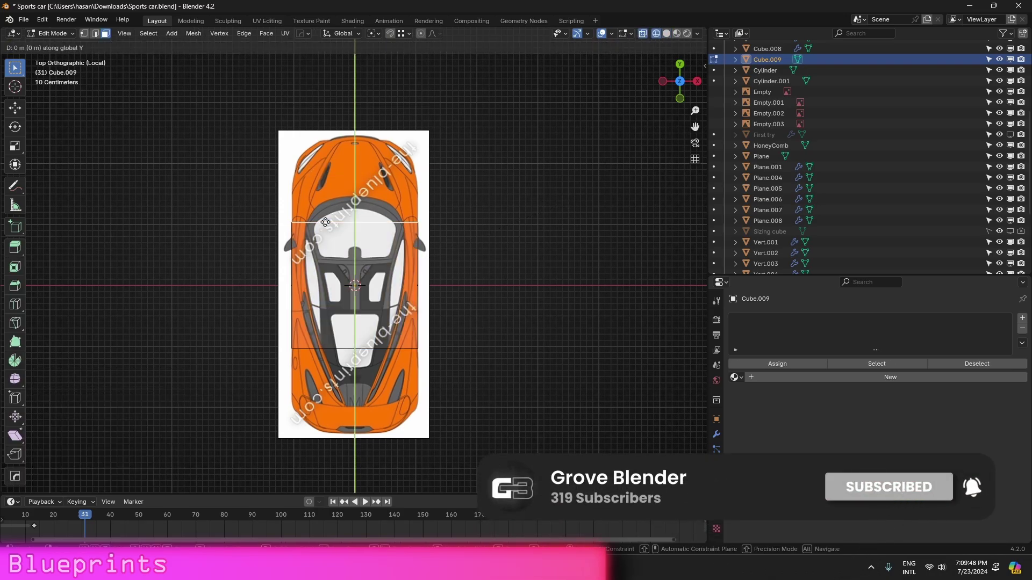
click(351, 136)
click(353, 355)
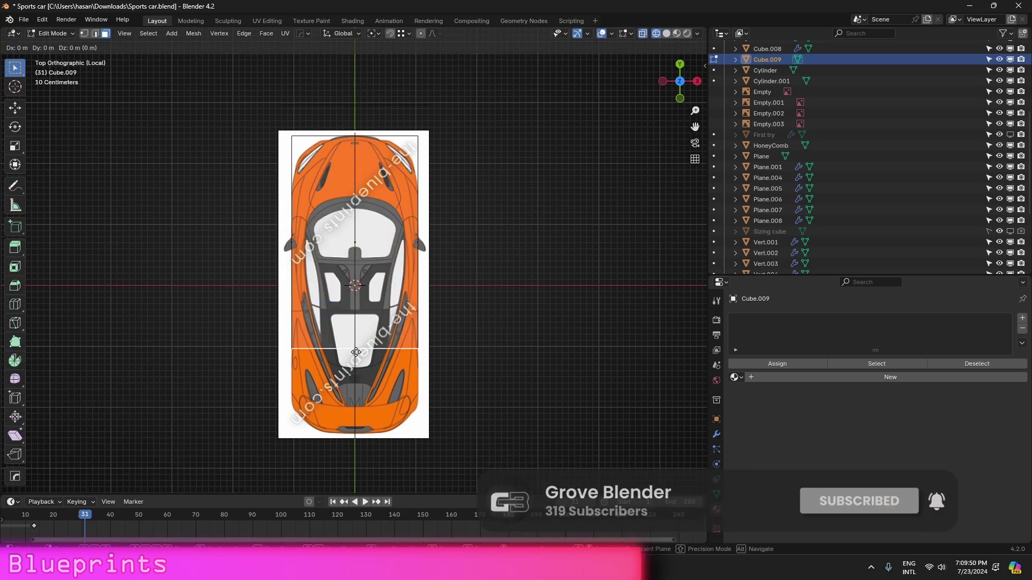
key(g)
key(y)
click(362, 436)
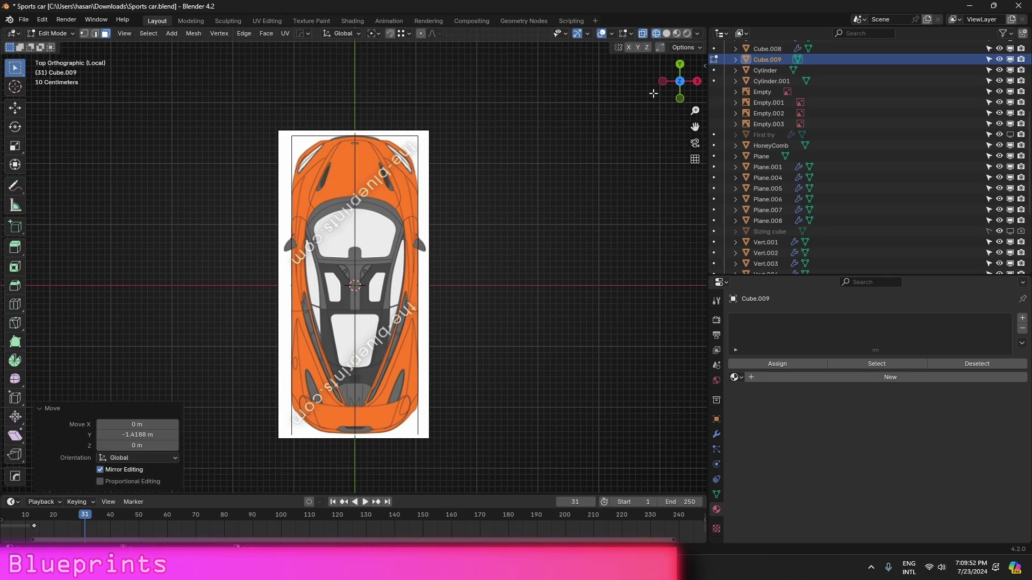
- Check how the stretched cube lines up with the car in the side and back orthographic blueprints
click(665, 82)
scroll(289, 274, up, 4)
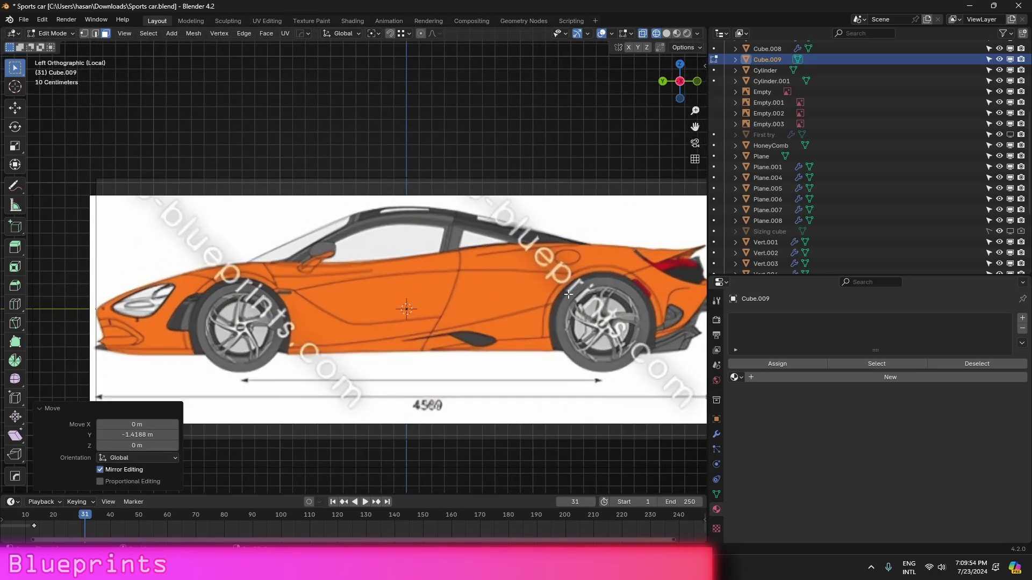
shift+middle_drag(553, 293, 421, 289)
scroll(578, 191, down, 1)
scroll(580, 186, down, 1)
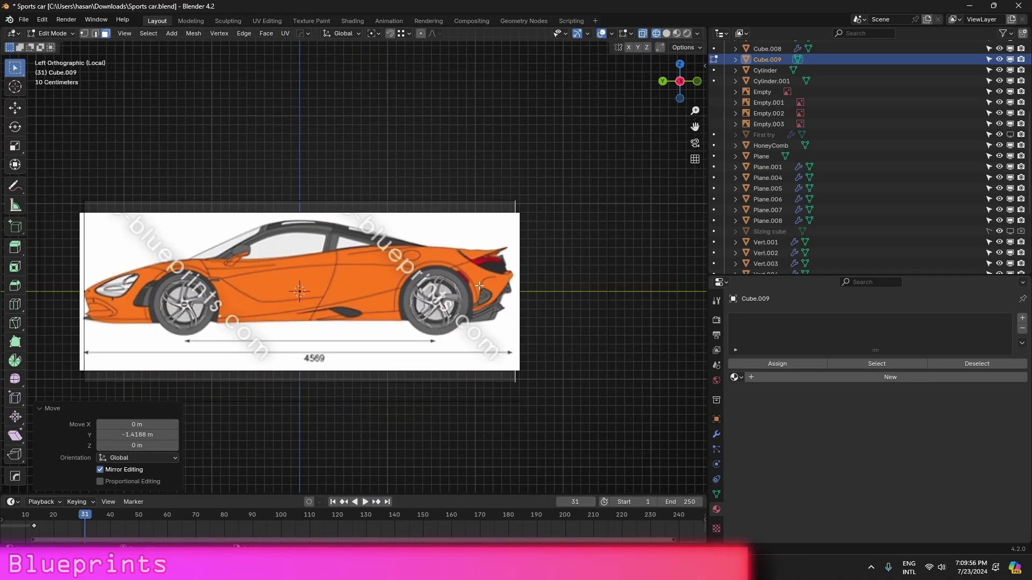
scroll(399, 267, down, 2)
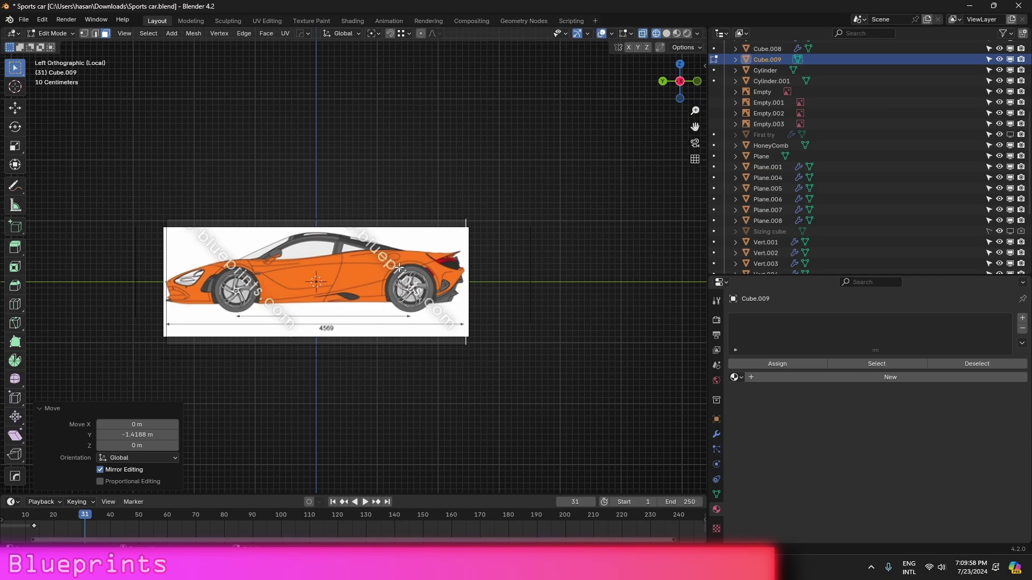
click(662, 82)
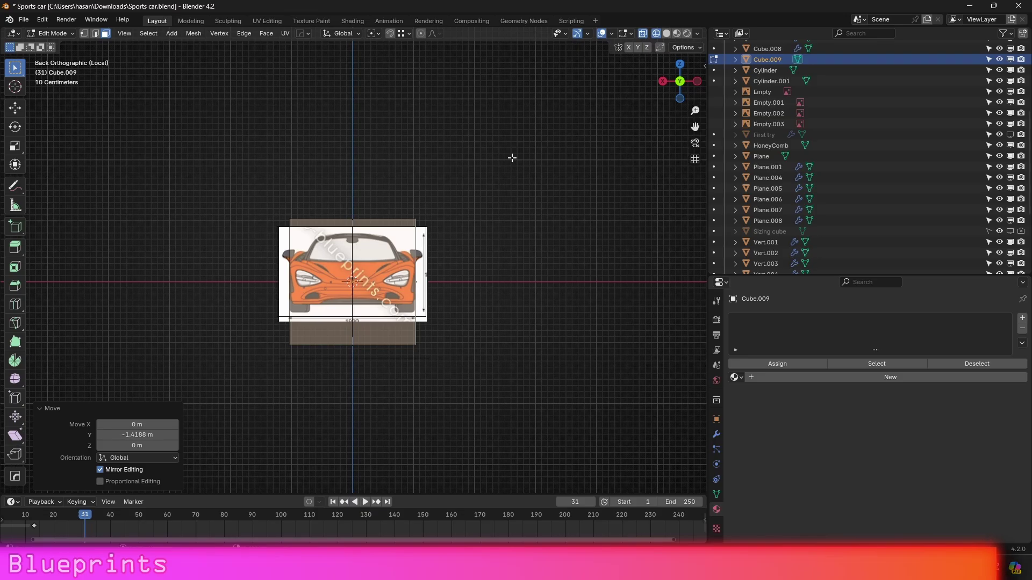
- Delete the sizing cube and leave local view to bring back the full scene
key(Tab)
key(Delete)
key(KP_Divide)
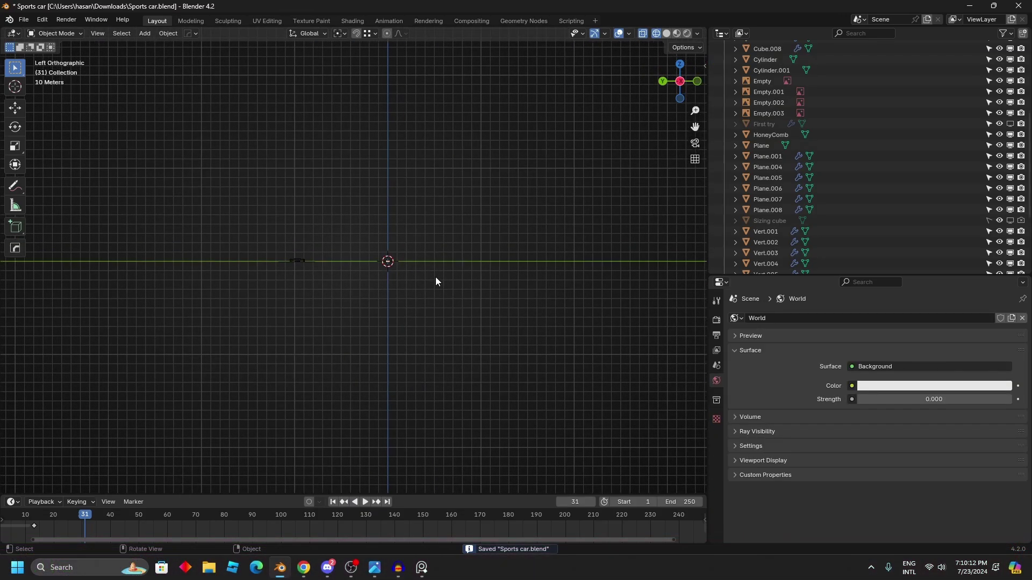
- Return to solid shading, select the car body and frame it in a perspective view
middle_drag(337, 294, 382, 331)
shift+middle_drag(210, 333, 433, 285)
scroll(432, 285, up, 2)
key(shift+z)
click(473, 266)
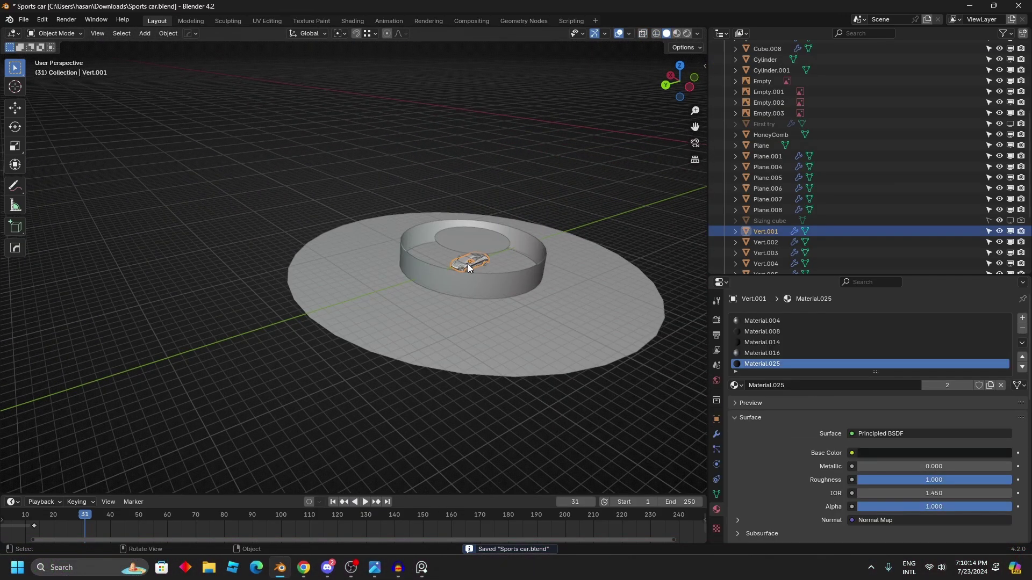
key(KP_Decimal)
middle_drag(320, 335, 355, 321)
scroll(354, 321, up, 3)
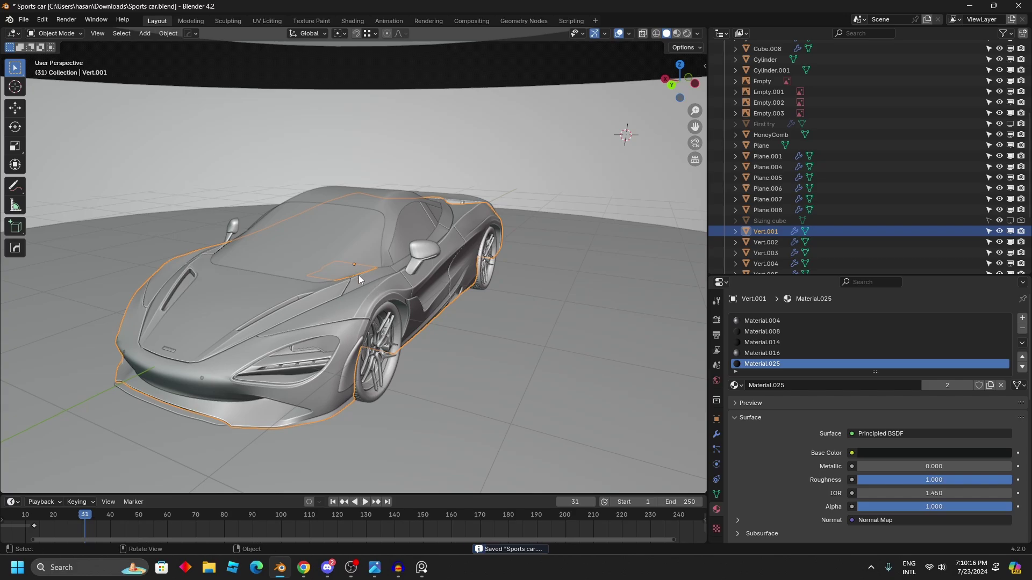
- Examine the car's bodywork around the front wheel, mirror and hood from several angles, and save the file
middle_drag(359, 275, 396, 365)
scroll(322, 299, up, 5)
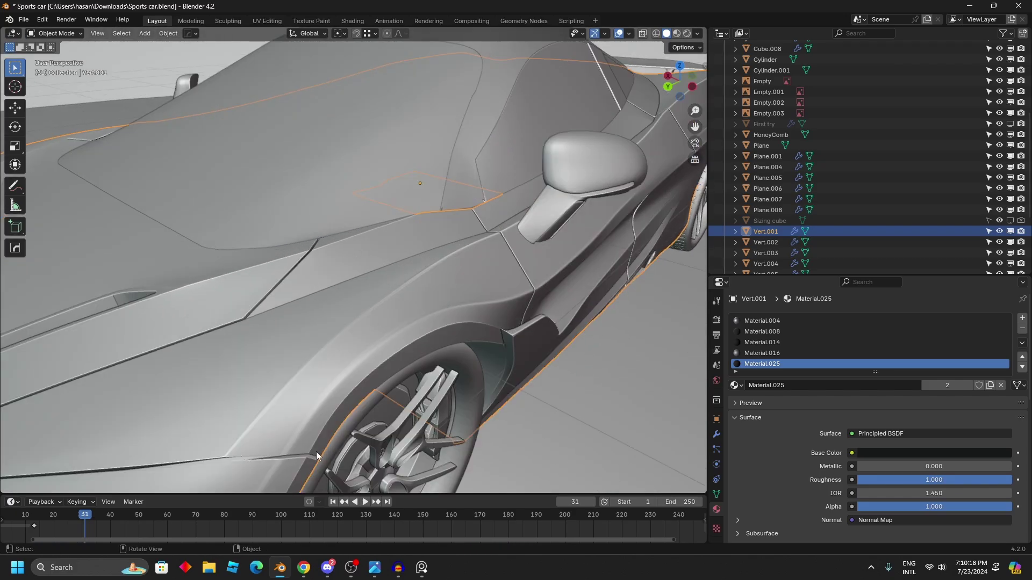
scroll(311, 301, down, 8)
middle_drag(310, 300, 446, 167)
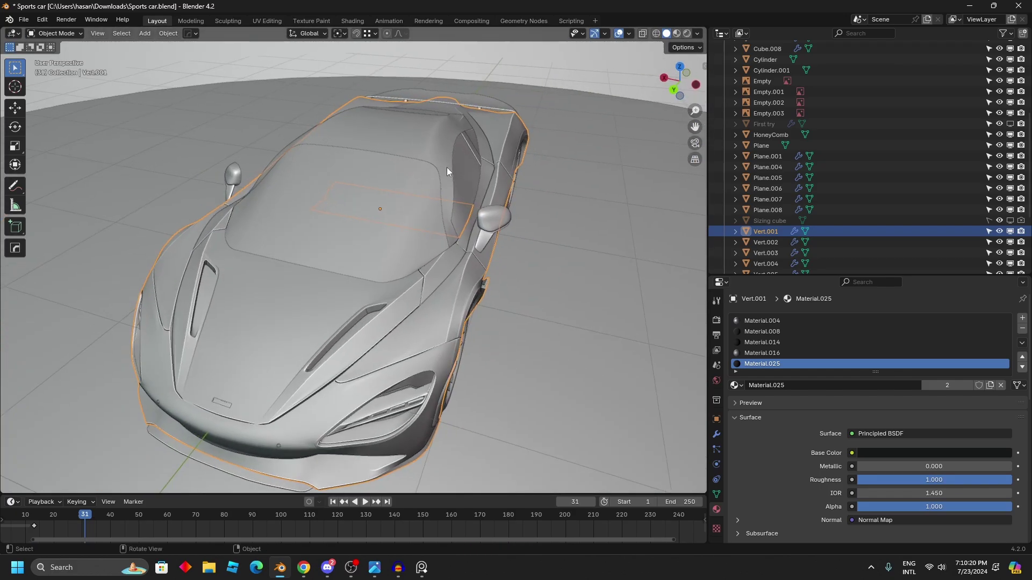
scroll(376, 304, down, 6)
key(ctrl+s)
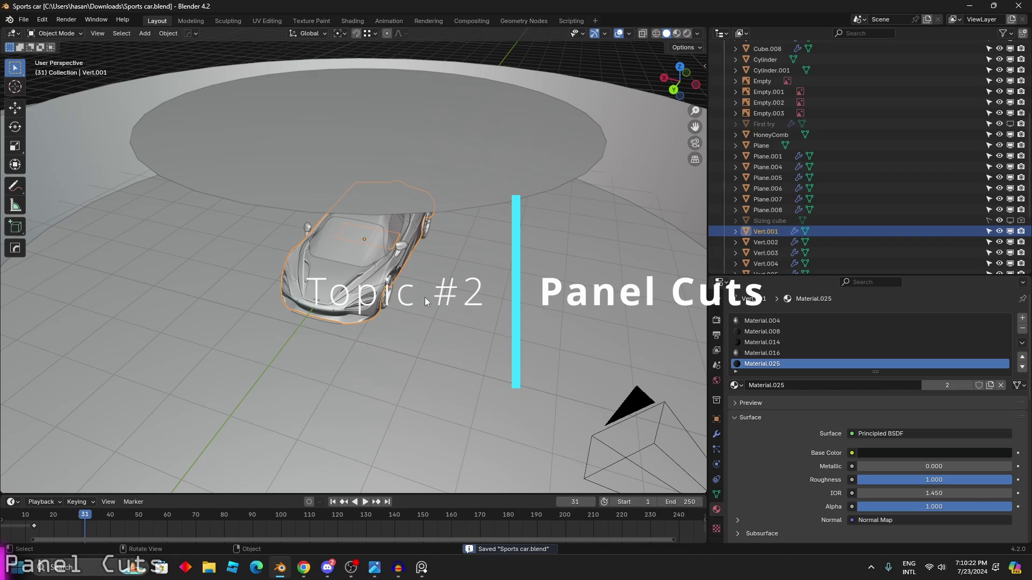
- Add a new 2 m cube at the world origin and isolate it in local view
scroll(425, 298, down, 4)
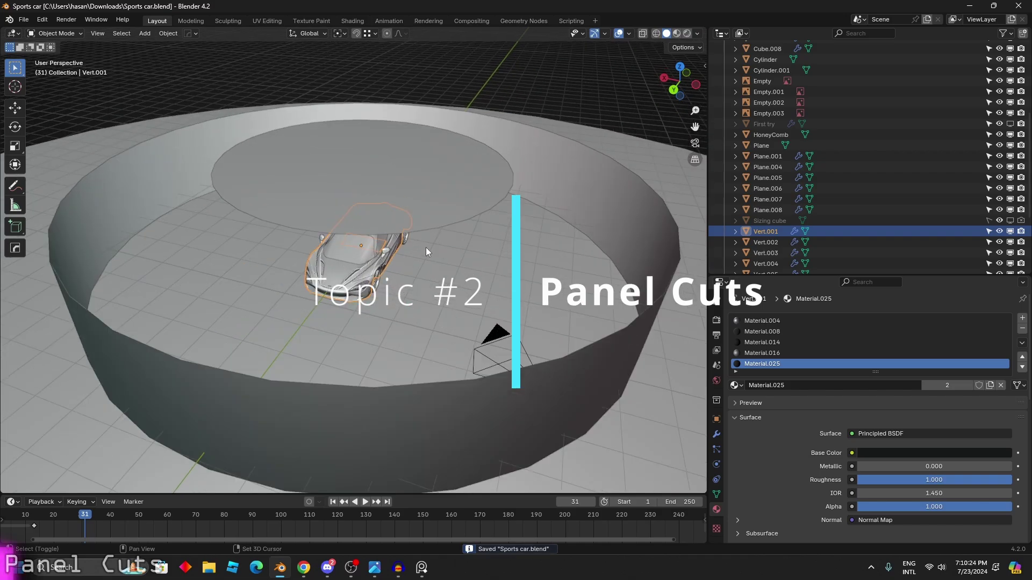
key(shift+a)
mouse_move(431, 252)
click(484, 258)
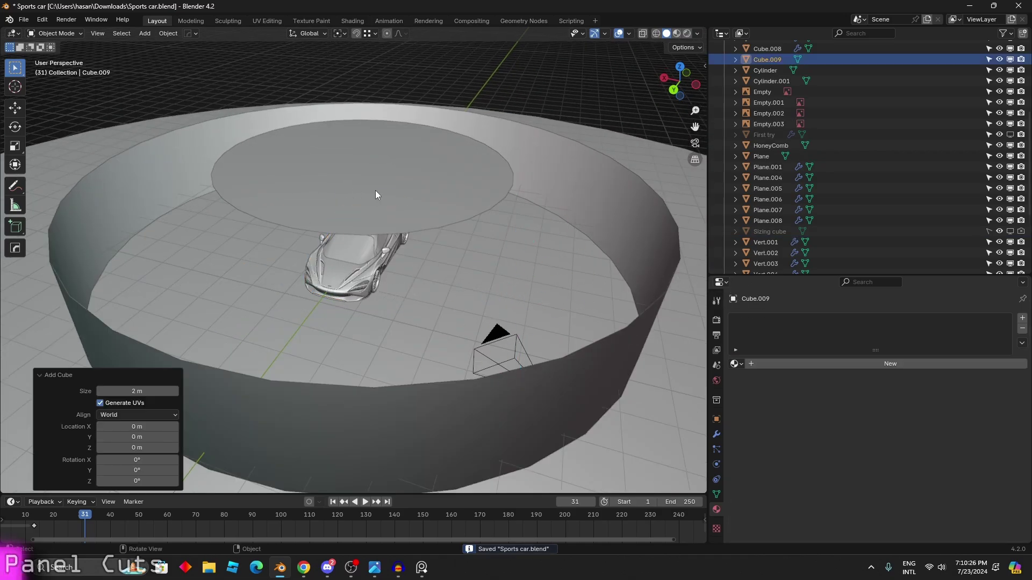
key(KP_Divide)
middle_drag(598, 282, 536, 220)
- Delete four of the cube's faces, keeping only the top face and the adjoining +Y face, and save the file
key(Tab)
click(682, 84)
key(shift+z)
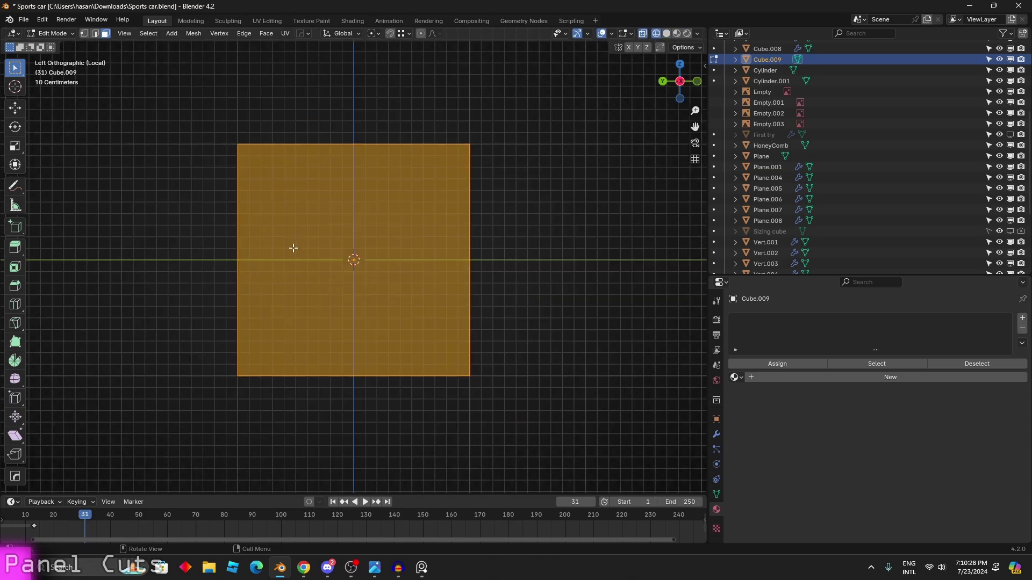
drag(299, 215, 587, 421)
right_click(483, 277)
click(478, 493)
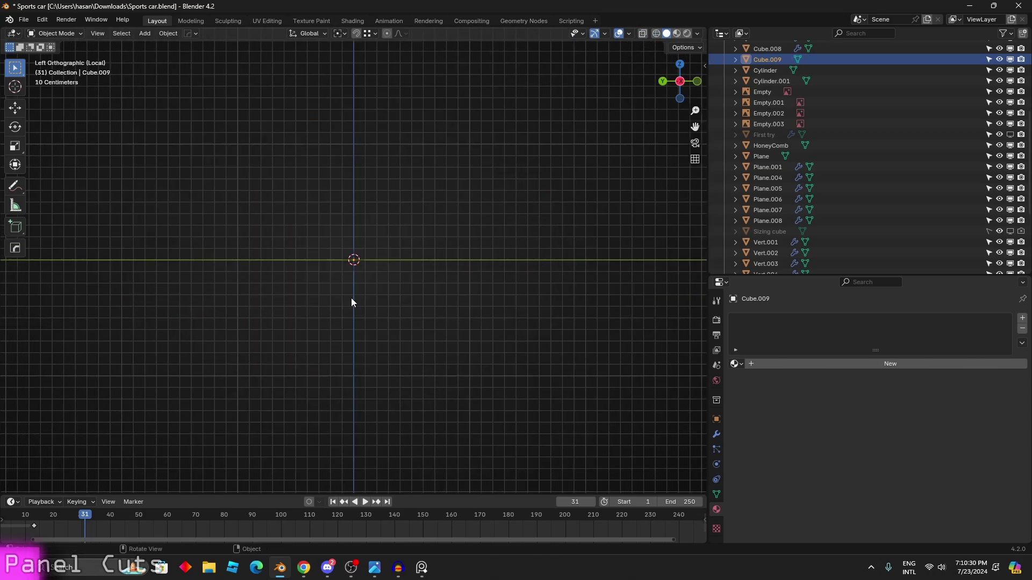
key(shift+z)
key(Tab)
mouse_move(350, 298)
middle_down()
mouse_move(265, 256)
mouse_move(415, 360)
mouse_move(488, 368)
middle_up()
key(ctrl+s)
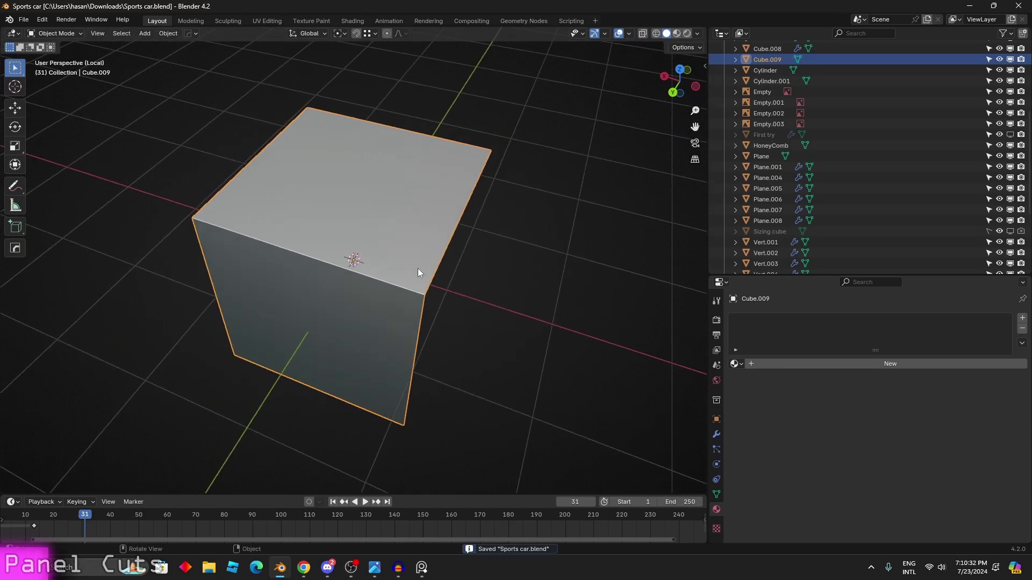
- Add a level 3 subdivision surface to the two-face mesh and shade it smooth
key(ctrl+3)
middle_drag(375, 283, 402, 243)
right_click(402, 243)
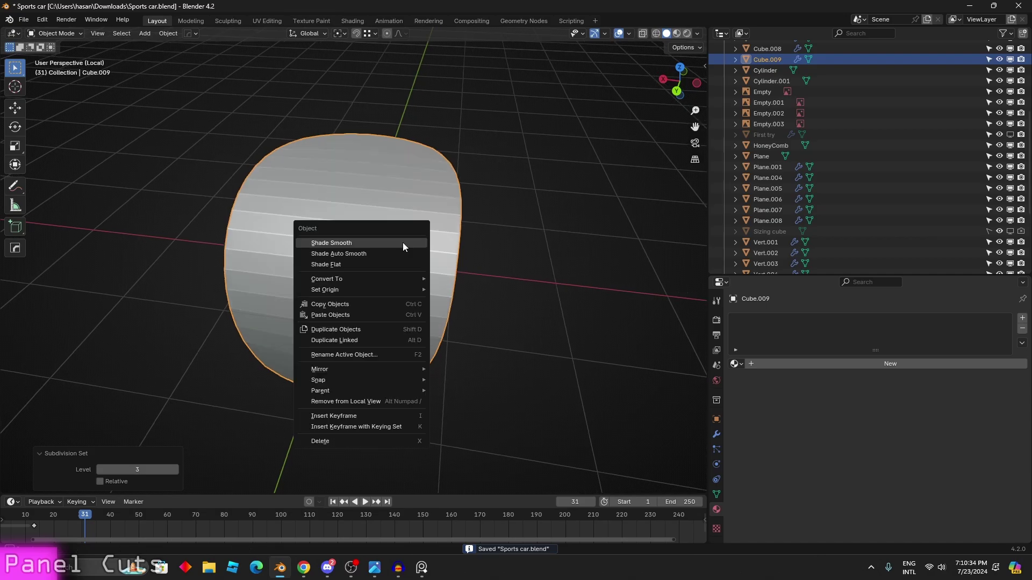
click(402, 243)
- Examine the smoothed curved surface from several angles in both edit and object mode, comparing it with its control cage
key(Tab)
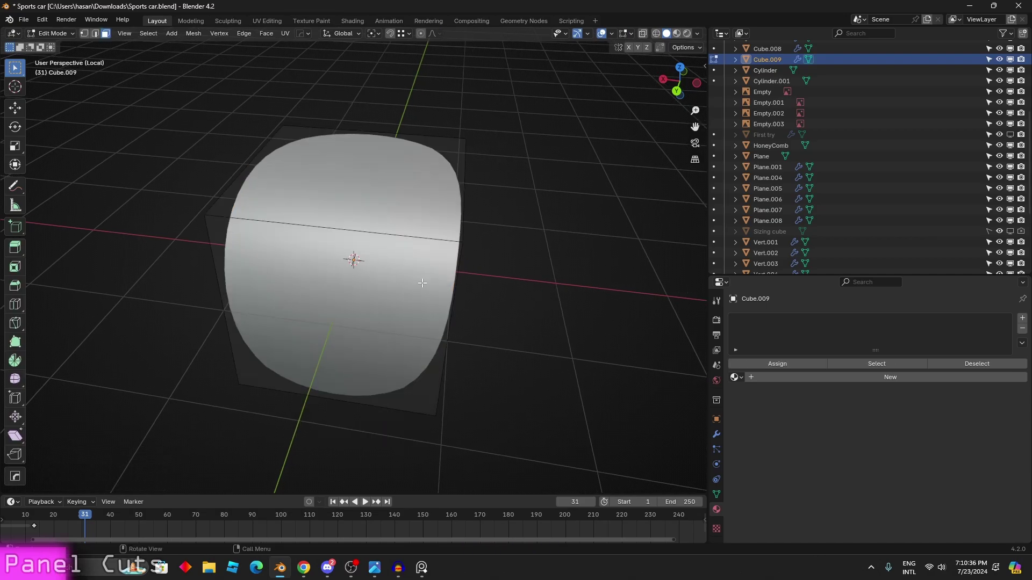
scroll(340, 312, down, 3)
key(Tab)
key(Tab)
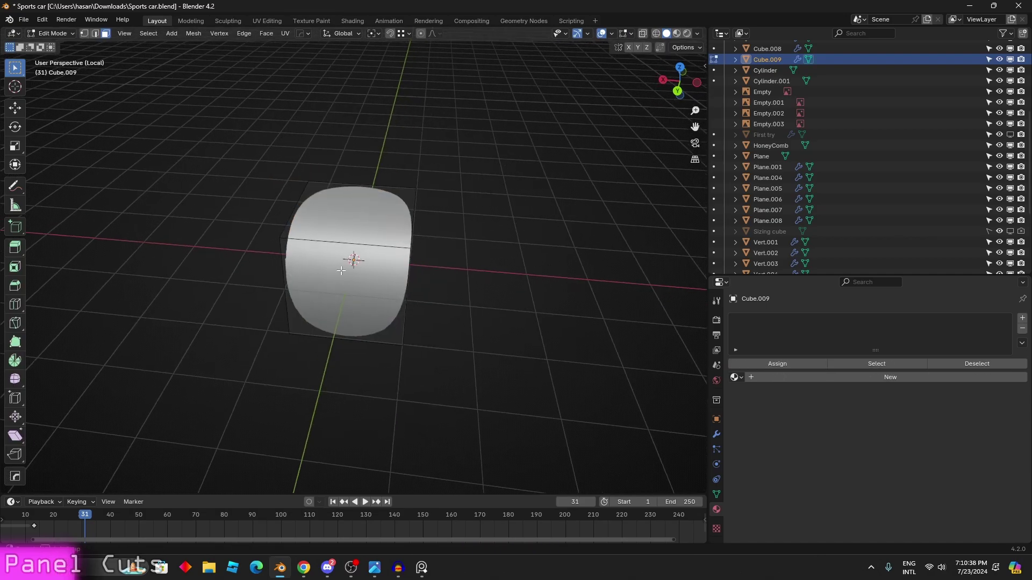
middle_drag(341, 366, 417, 334)
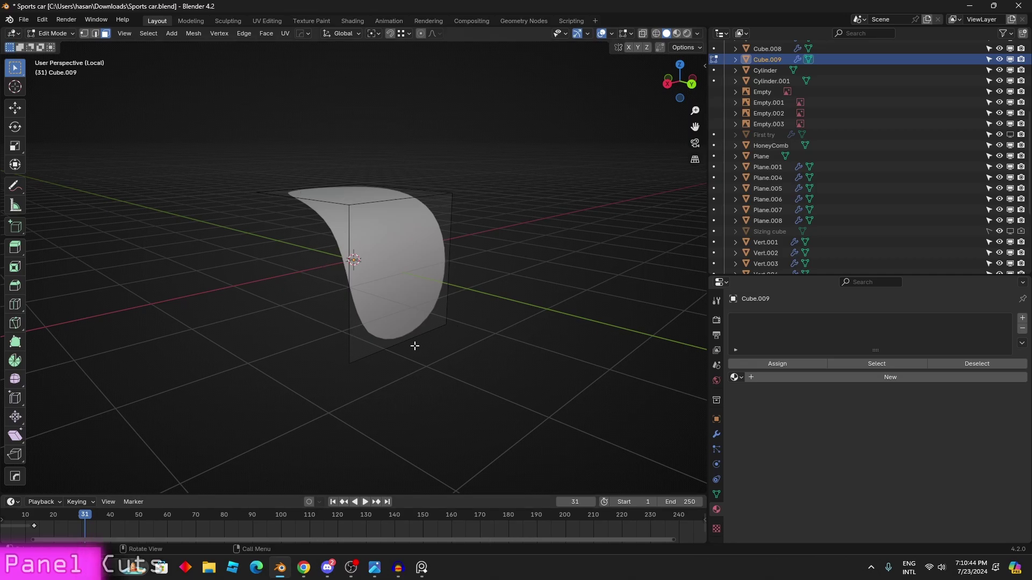
middle_drag(418, 331, 396, 345)
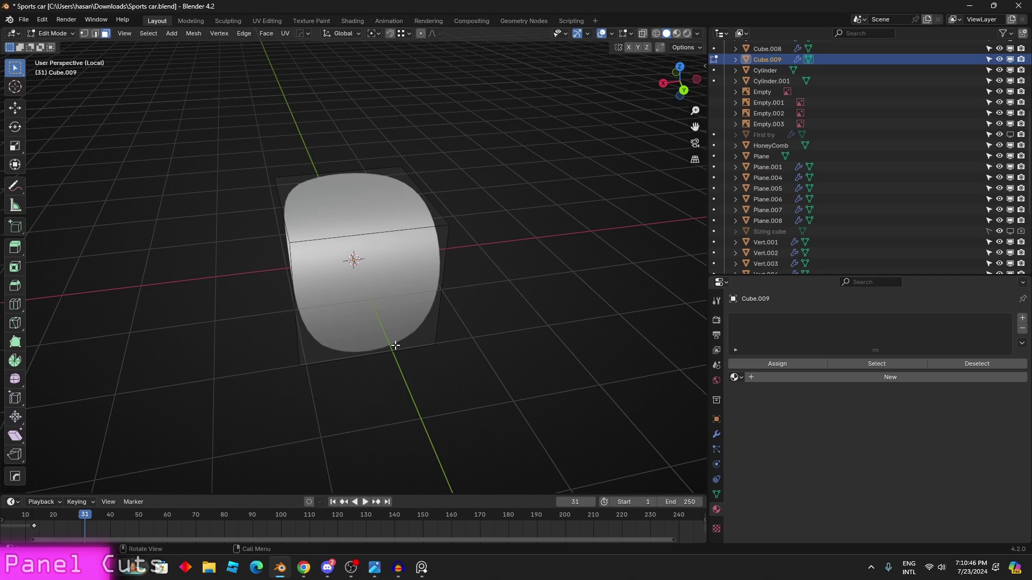
scroll(381, 334, up, 4)
key(Tab)
scroll(385, 328, down, 3)
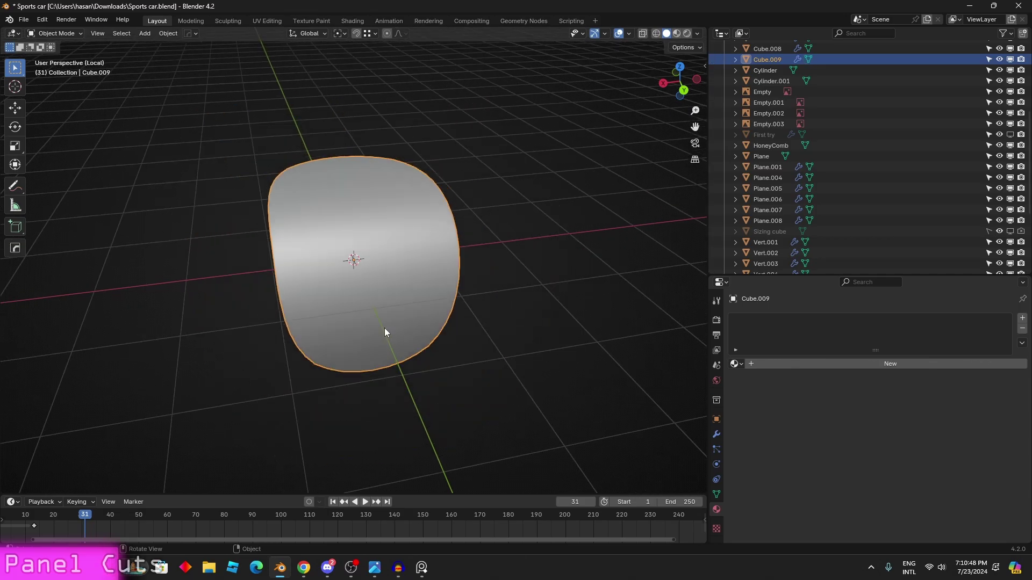
- Add a centred loop cut running lengthwise through both faces and bevel it into a strip with an offset of about 0.016 m
middle_drag(385, 328, 333, 175)
key(Tab)
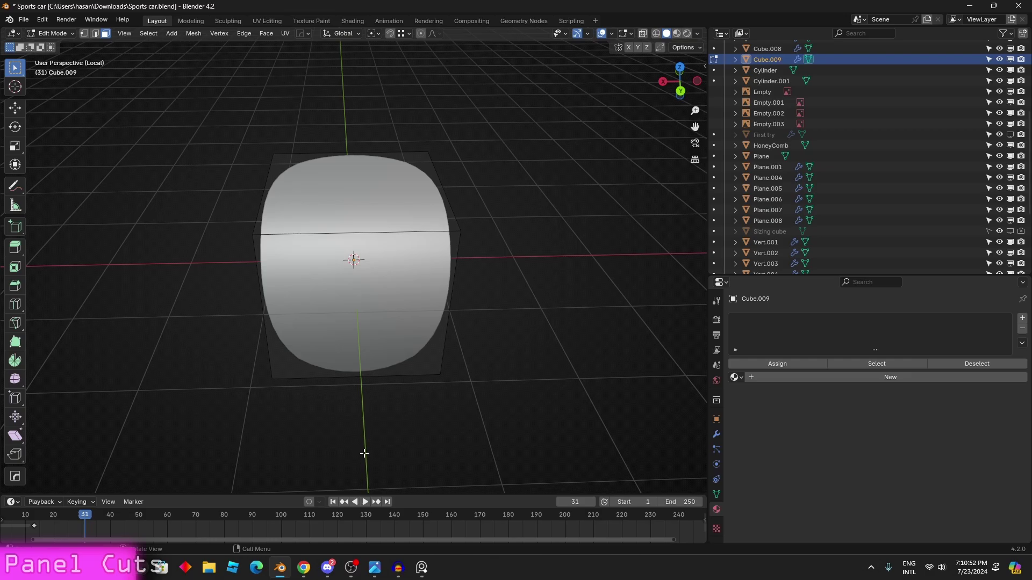
key(ctrl+r)
click(353, 387)
right_click(376, 376)
key(KP_Decimal)
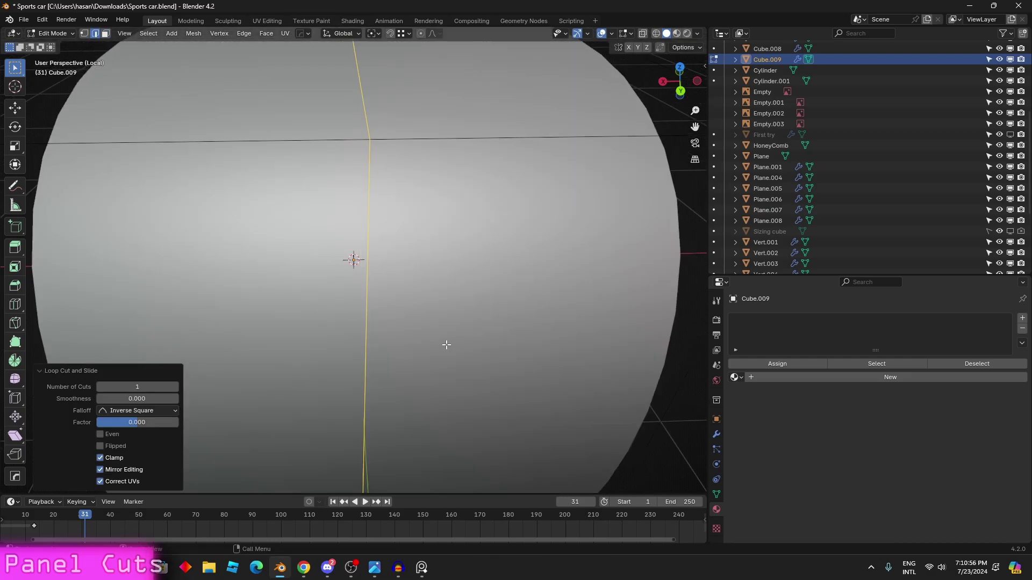
key(ctrl+b)
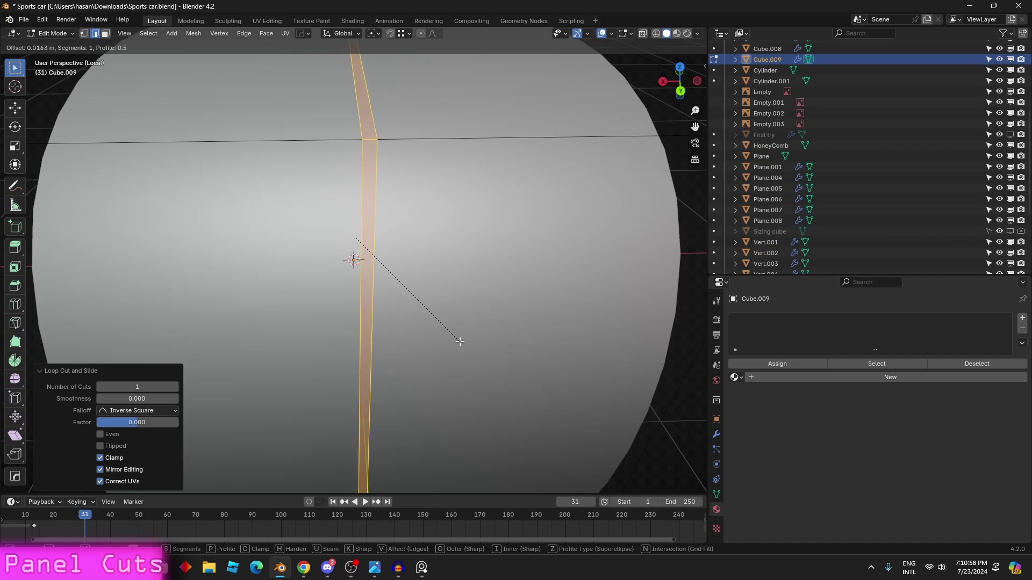
click(460, 341)
- Toggle the sharp mark on the bevelled strip and crease its edges to 1.0
key(3)
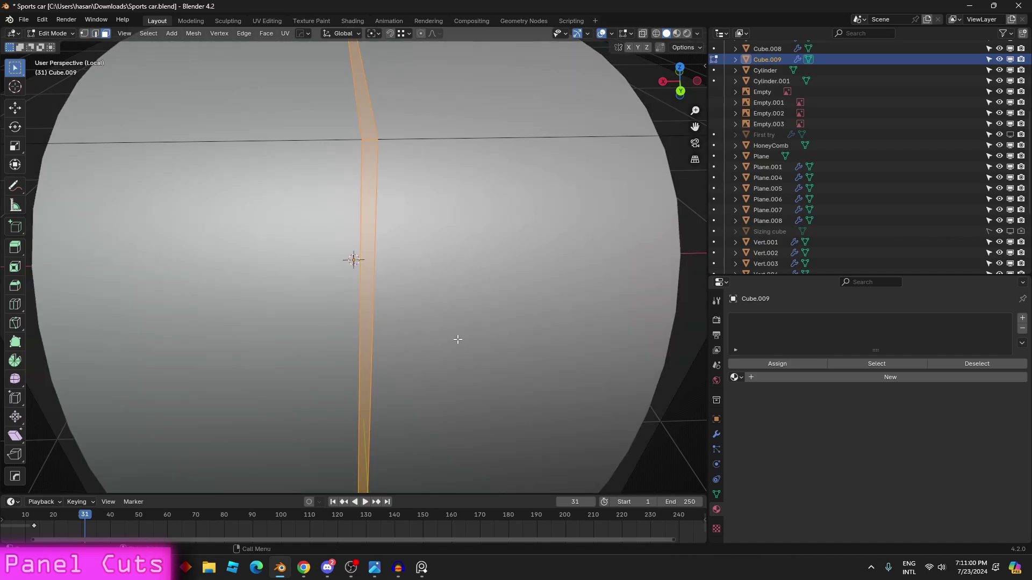
right_click(457, 339)
click(458, 339)
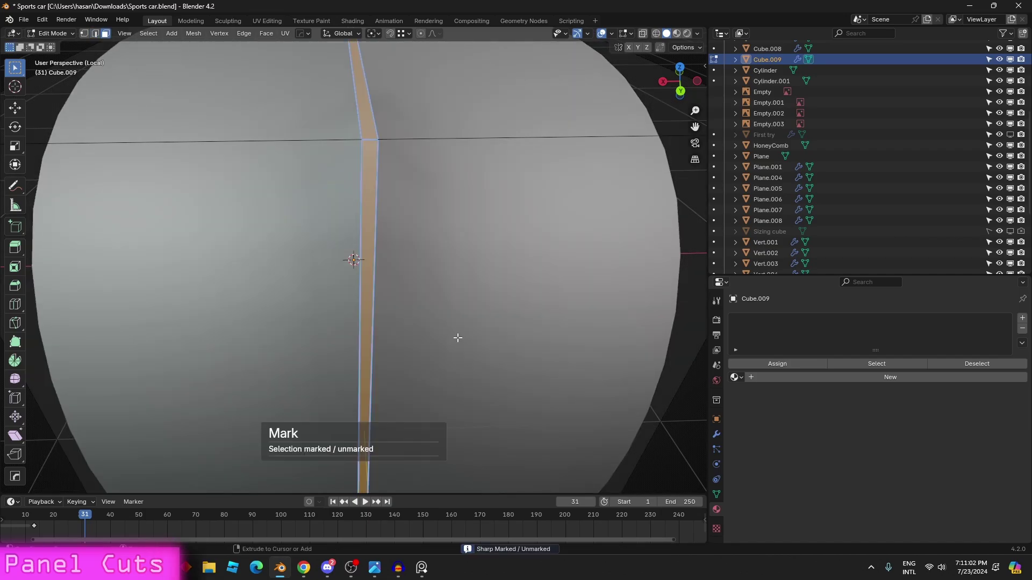
key(2)
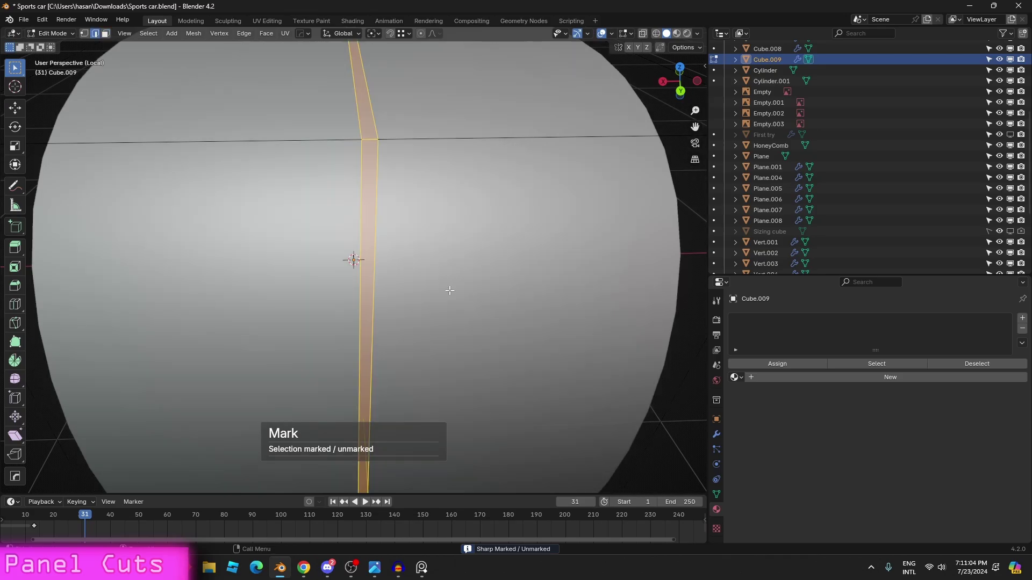
key(shift+e)
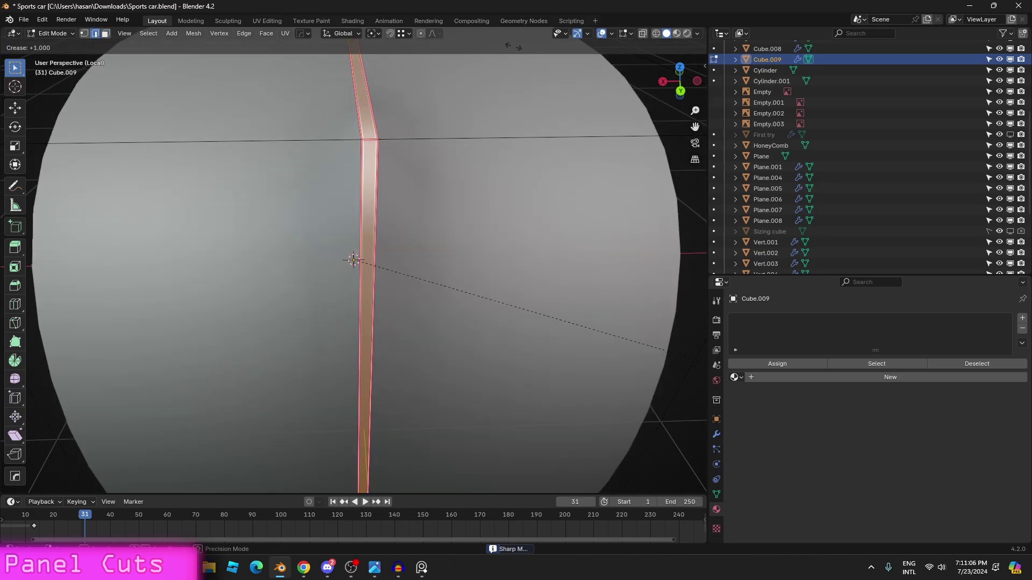
click(74, 387)
- Mark the central strip's edges as sharp and examine the surface around the strip from several angles
key(Tab)
scroll(389, 208, down, 6)
mouse_move(389, 208)
middle_down()
mouse_move(430, 203)
mouse_move(382, 192)
middle_up()
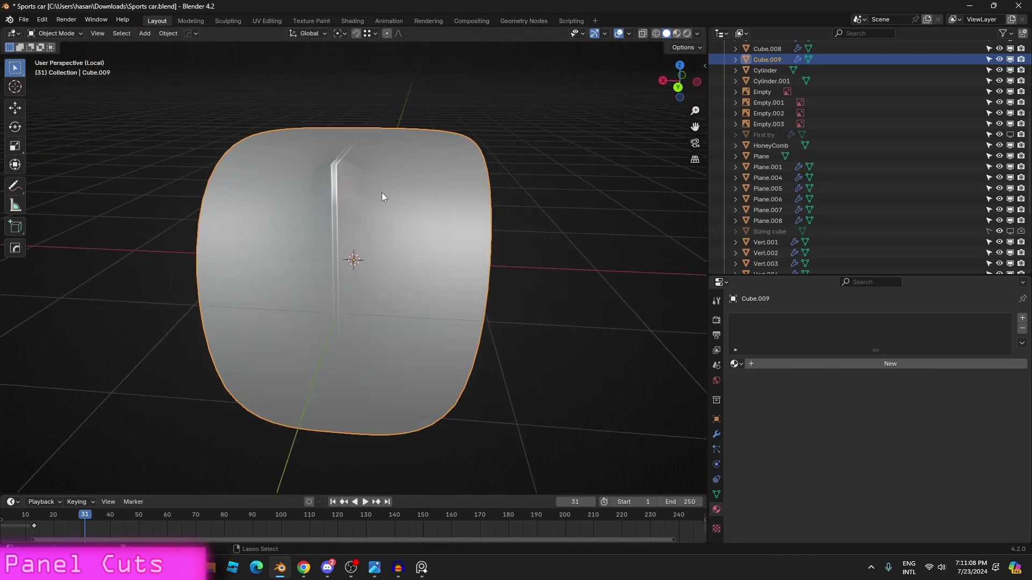
key(Tab)
key(q)
click(401, 185)
key(Tab)
middle_drag(277, 169, 410, 221)
scroll(385, 219, up, 3)
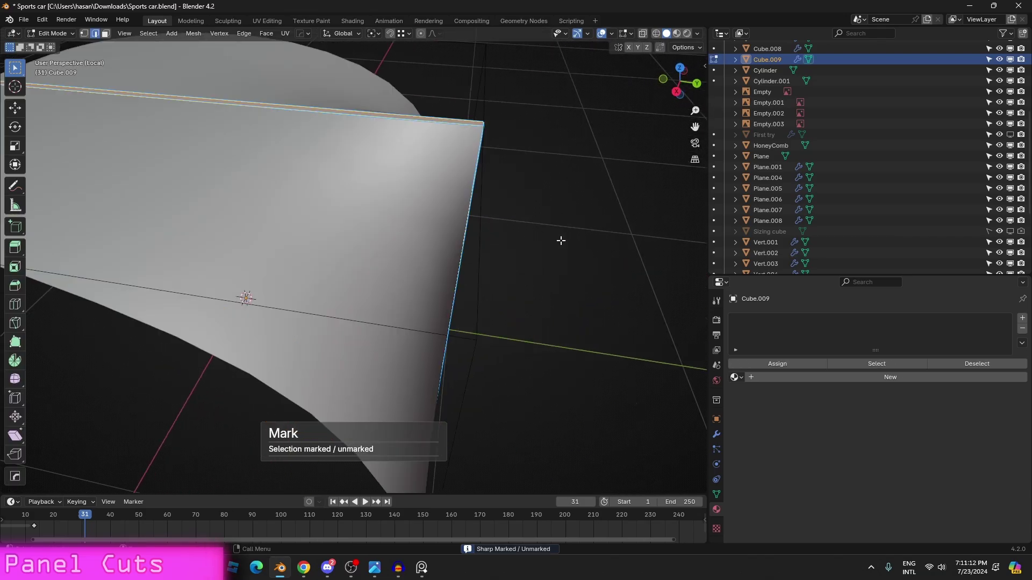
middle_drag(560, 239, 471, 236)
scroll(501, 243, down, 3)
key(Tab)
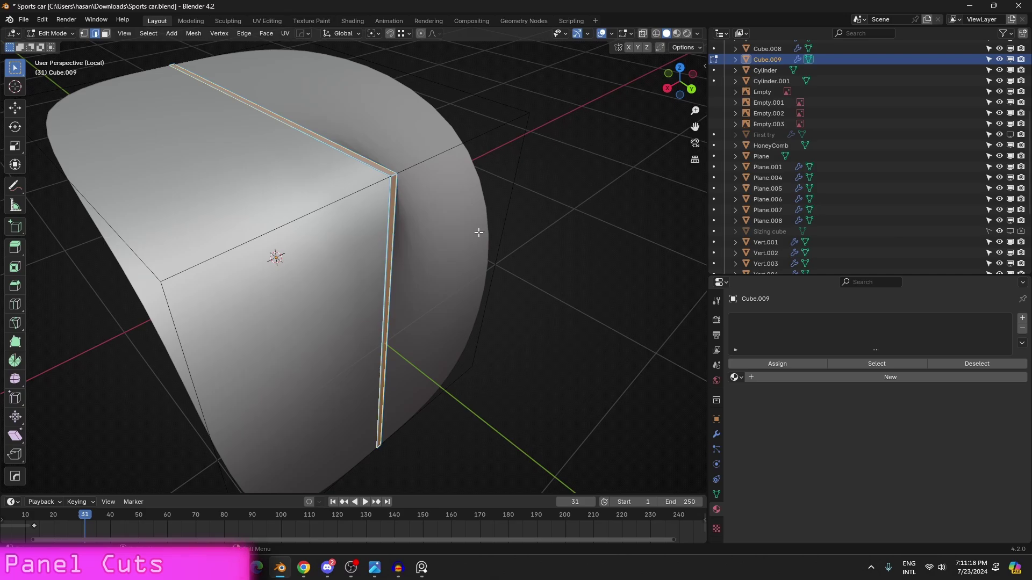
- Extrude the central strip inward along its normals to form a groove, and view it in object mode
key(alt+e)
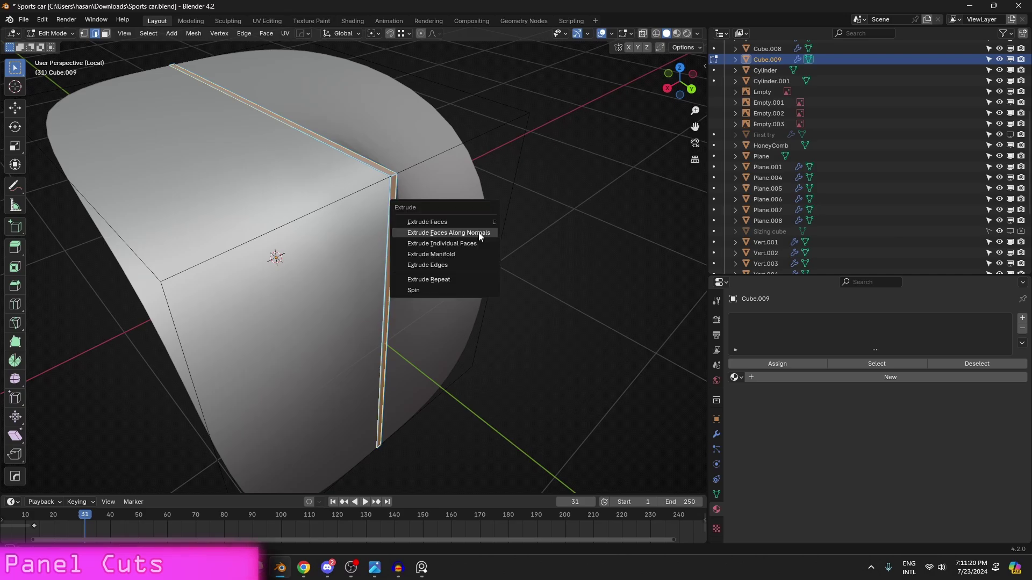
click(478, 233)
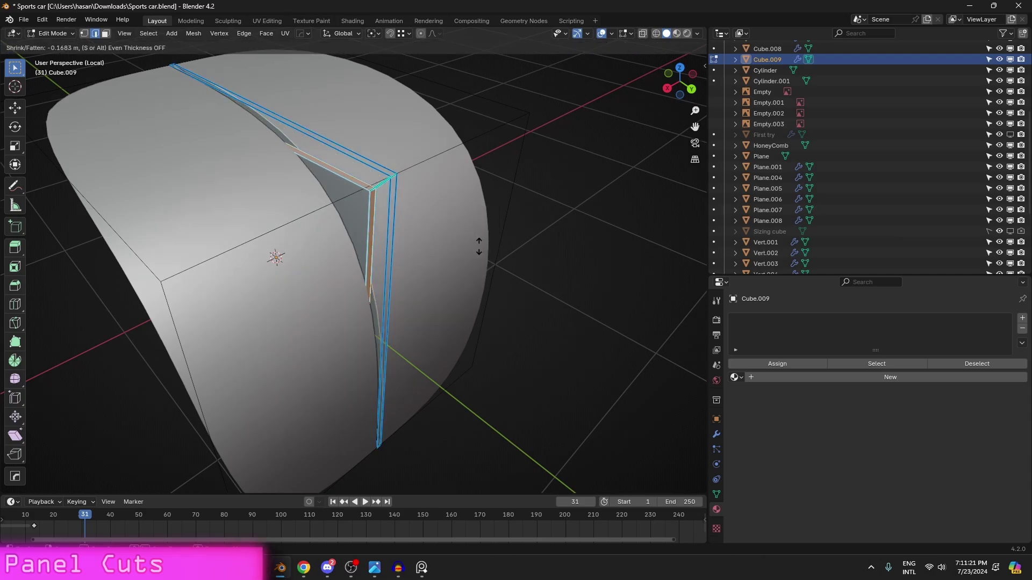
click(466, 292)
key(Tab)
click(605, 257)
middle_drag(605, 257, 367, 156)
scroll(372, 215, down, 3)
- Undo the central groove back to the plain loop cut and dissolve that edge loop
key(ctrl+z)
key(ctrl+z)
key(ctrl+z)
key(ctrl+z)
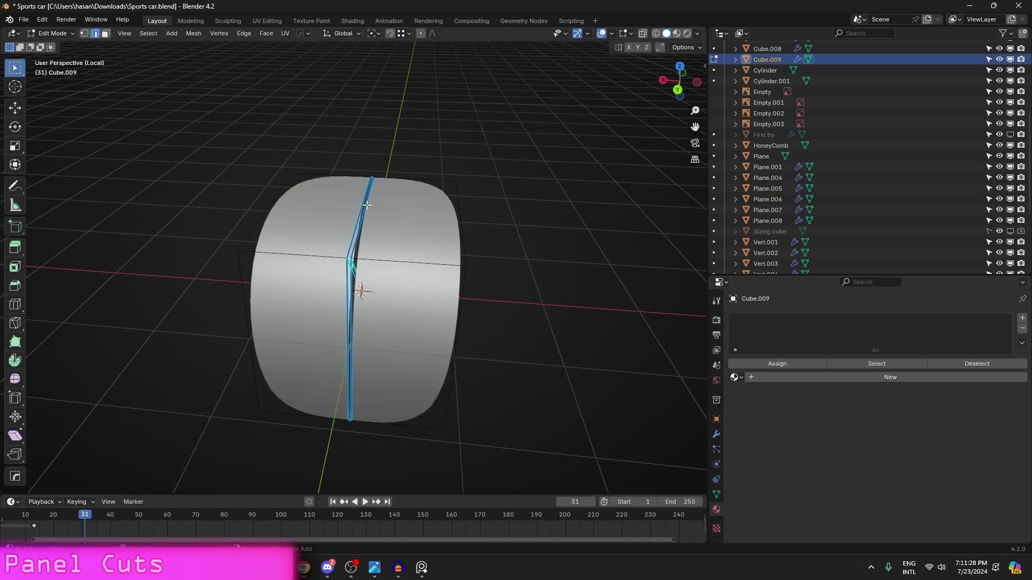
key(Tab)
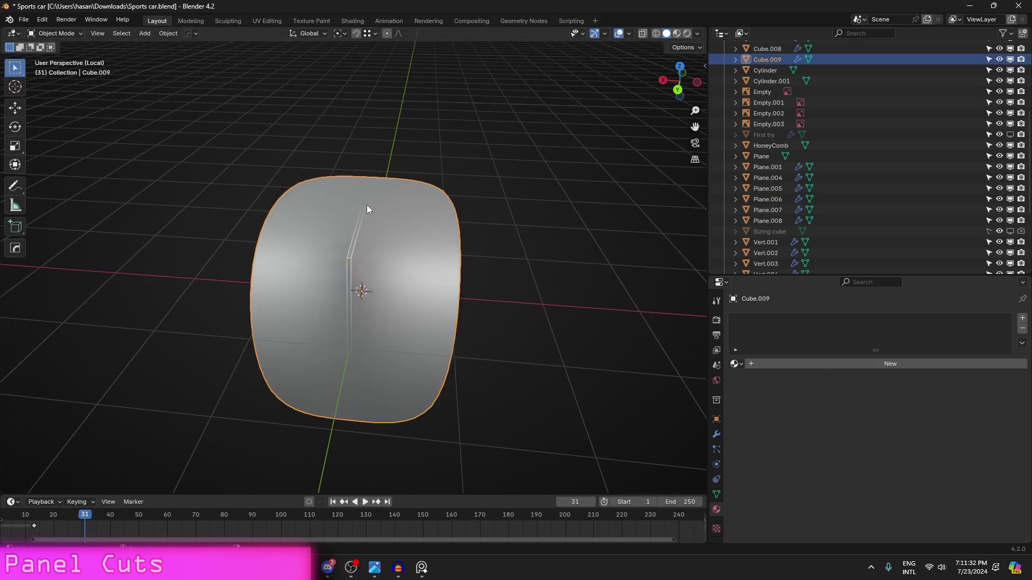
key(Tab)
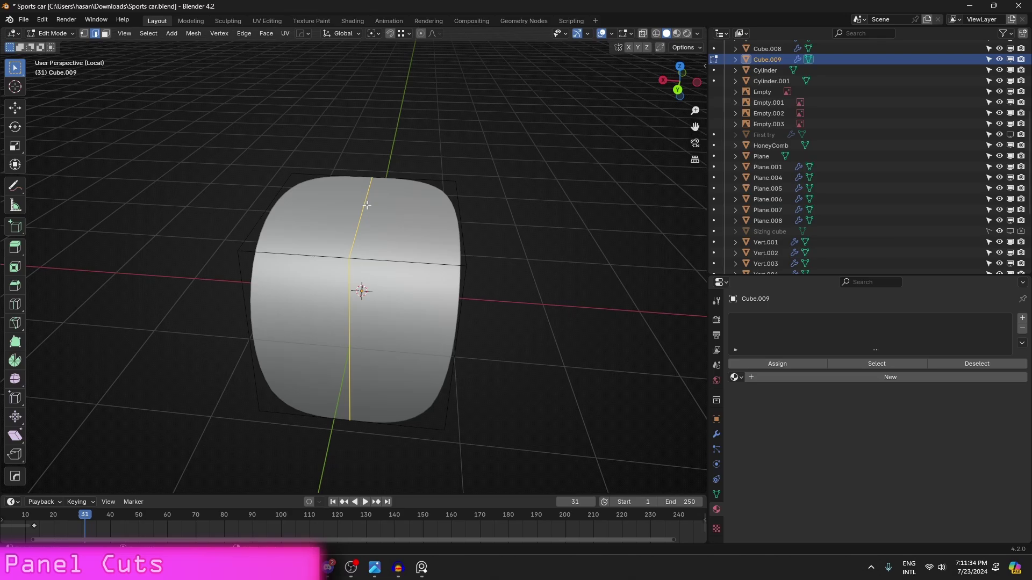
key(ctrl+x)
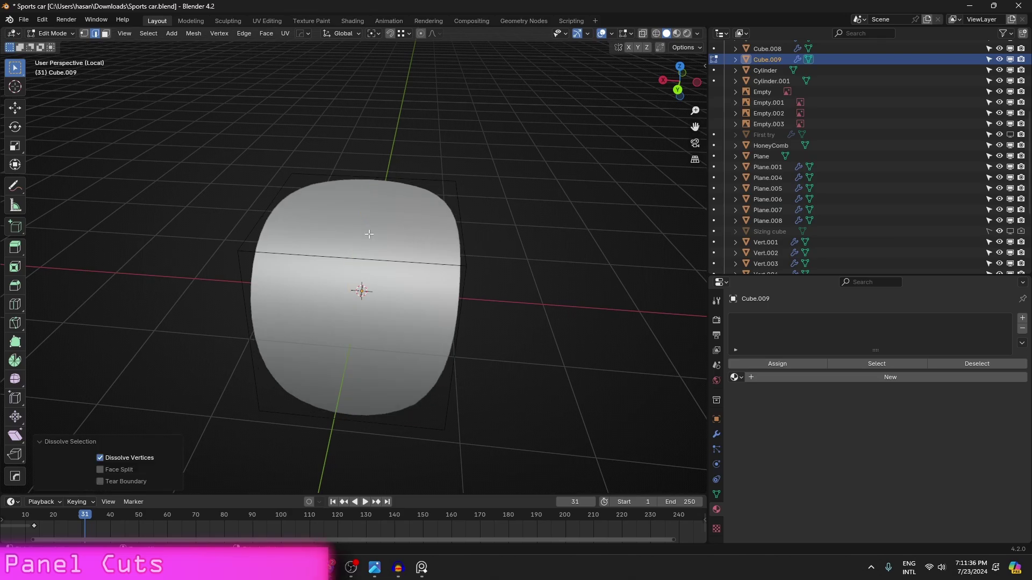
- Select two diagonally opposite corner vertices, one on the top face and one at the lower end of the +Y face
key(1)
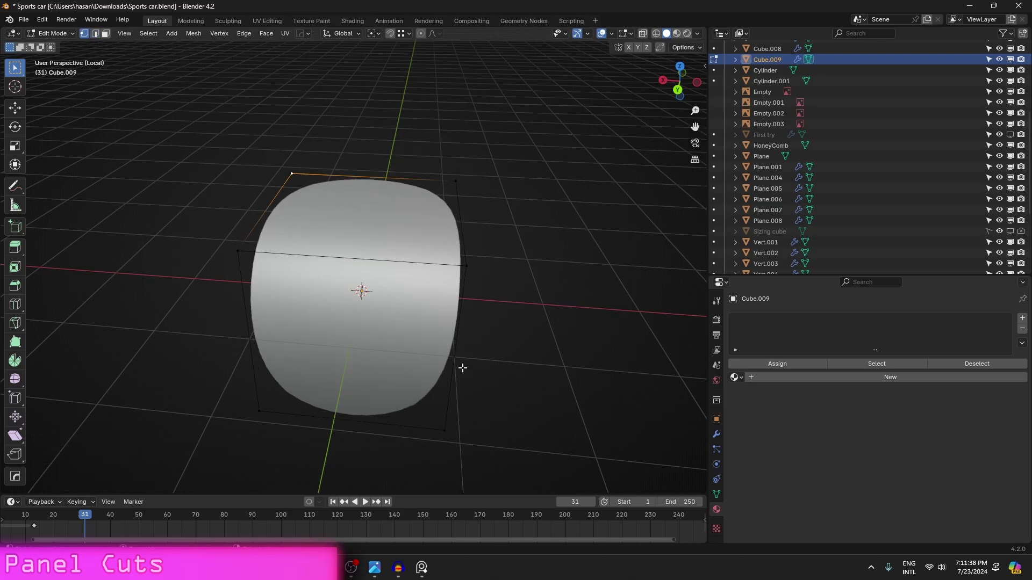
shift+click(438, 433)
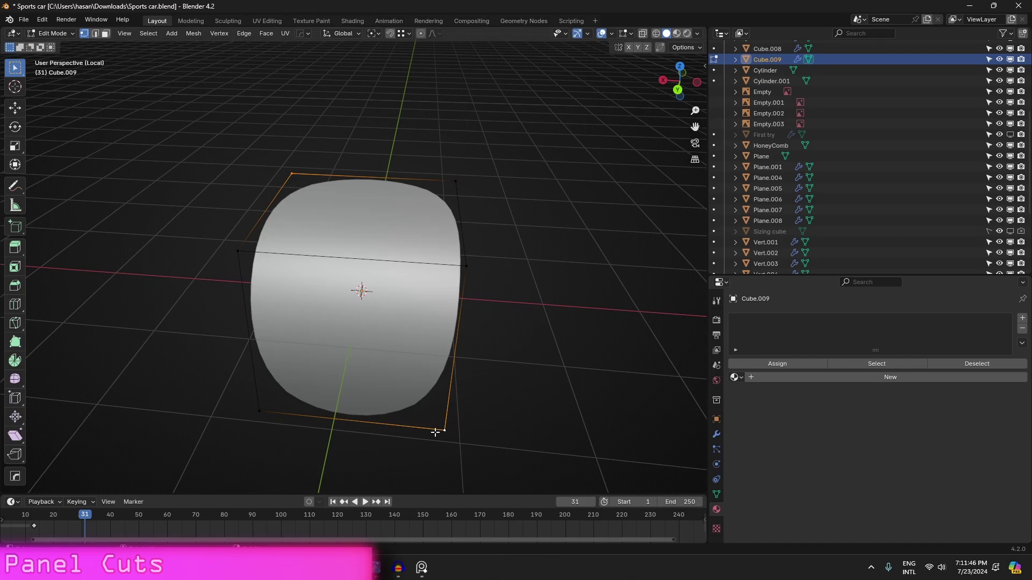
key(ctrl+r)
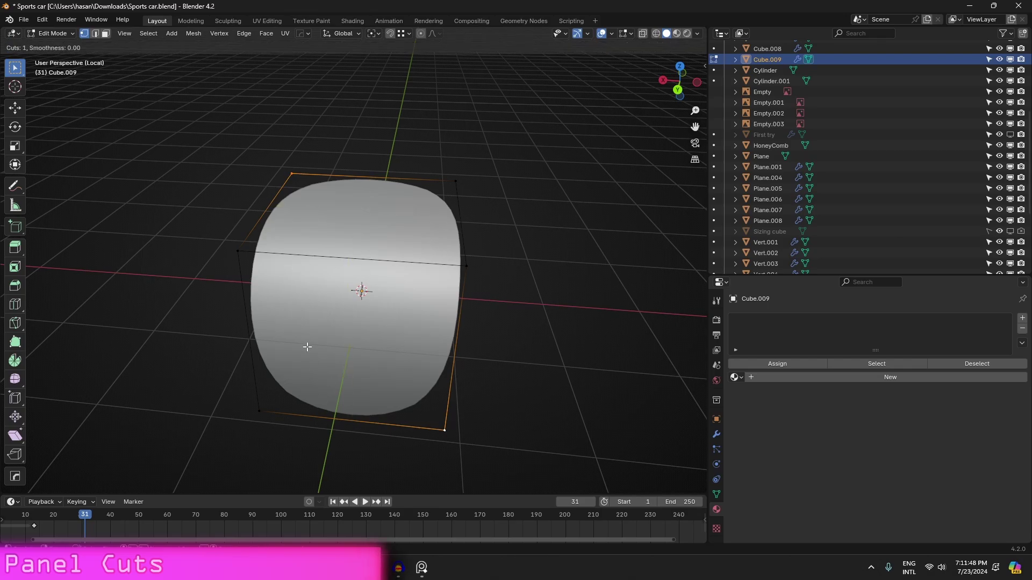
key(Escape)
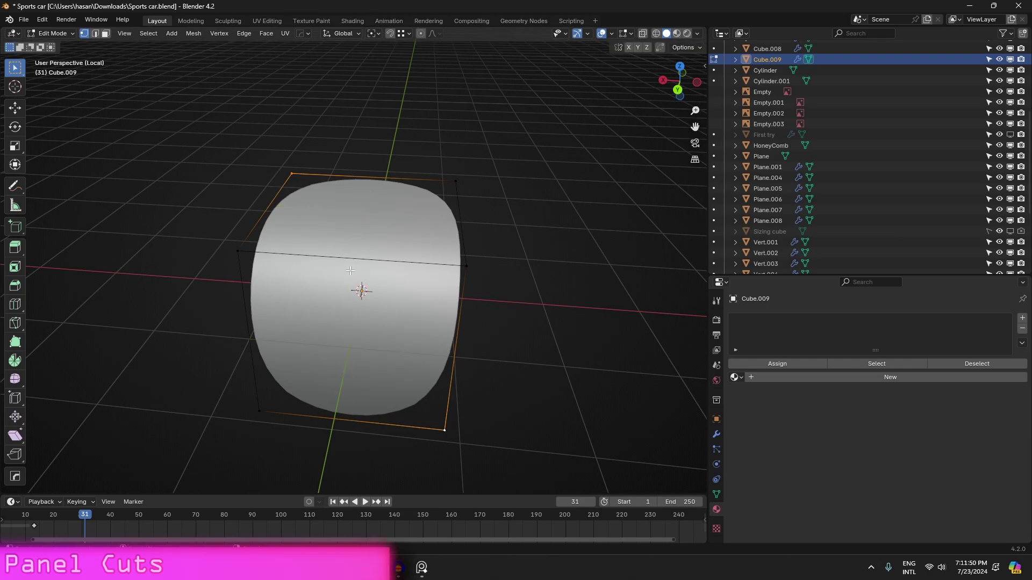
- Try to cut a diagonal edge between the two selected corners with the Knife tool, and inspect the smoothed surface
key(k)
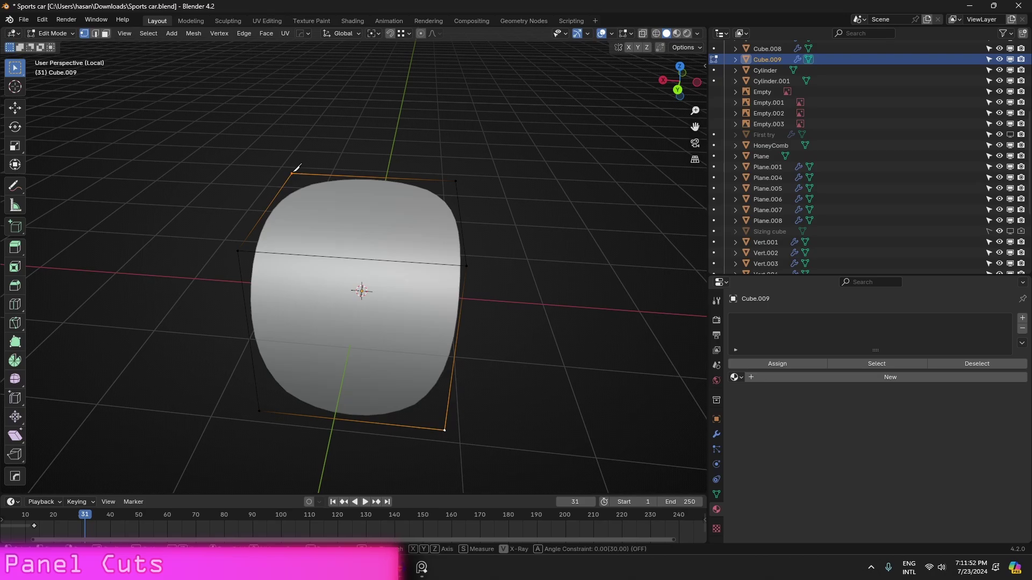
mouse_move(303, 162)
middle_down()
mouse_move(316, 192)
mouse_move(282, 130)
middle_up()
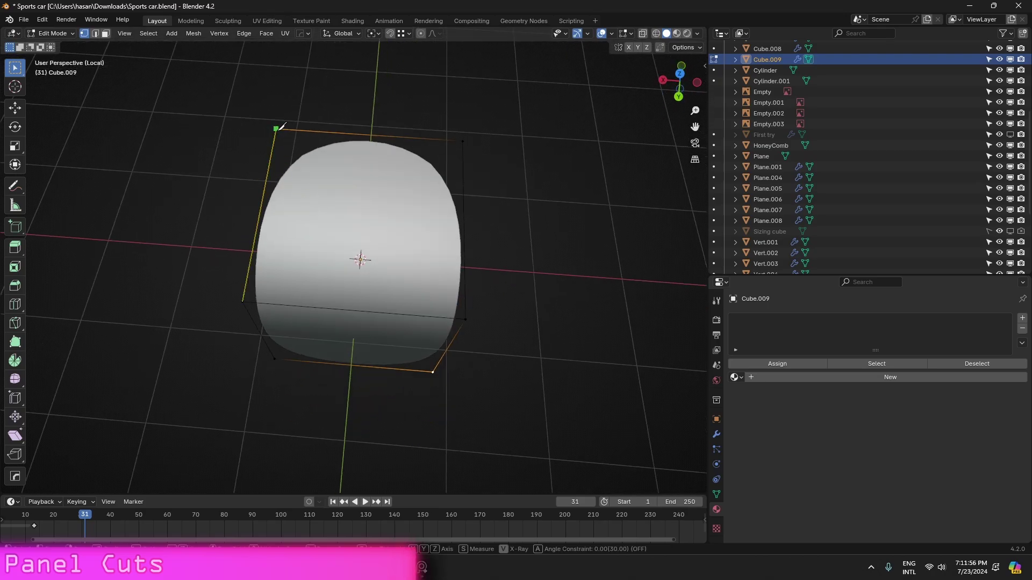
click(279, 129)
middle_drag(521, 437, 366, 234)
click(407, 463)
key(Return)
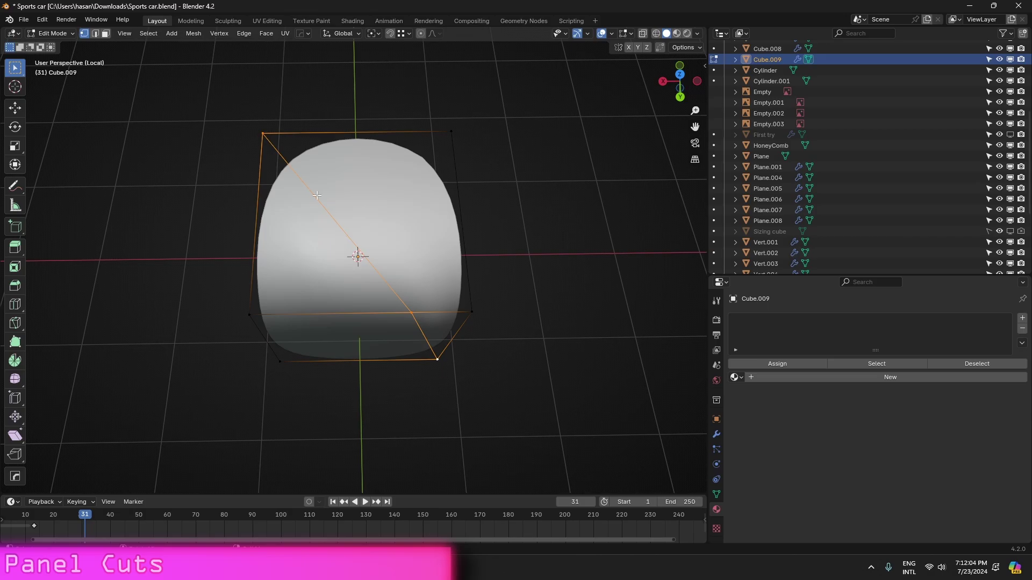
key(Tab)
middle_drag(374, 255, 472, 356)
middle_drag(538, 316, 369, 284)
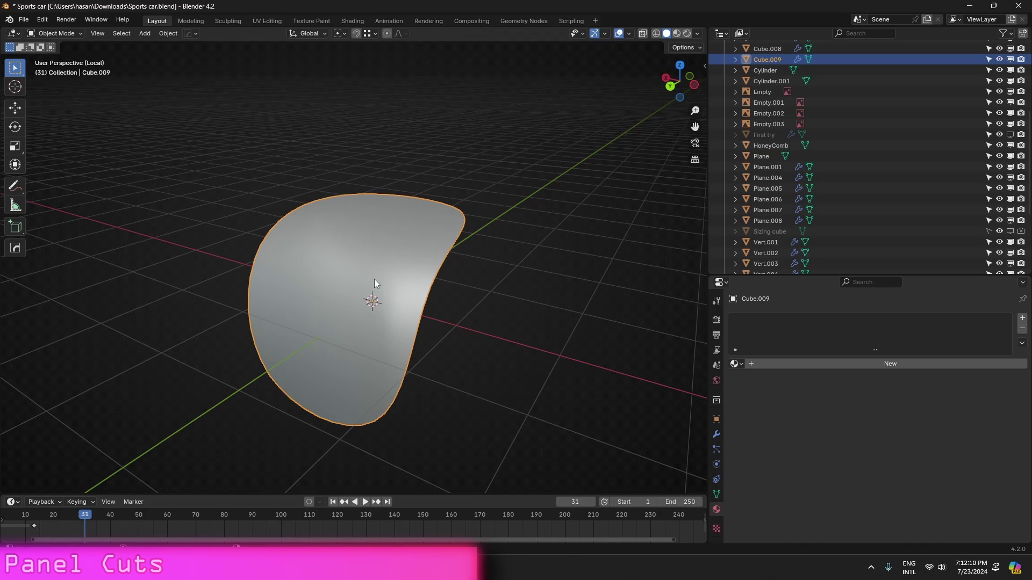
- Connect the two selected corners with a vertex path across both faces and save the file
key(Tab)
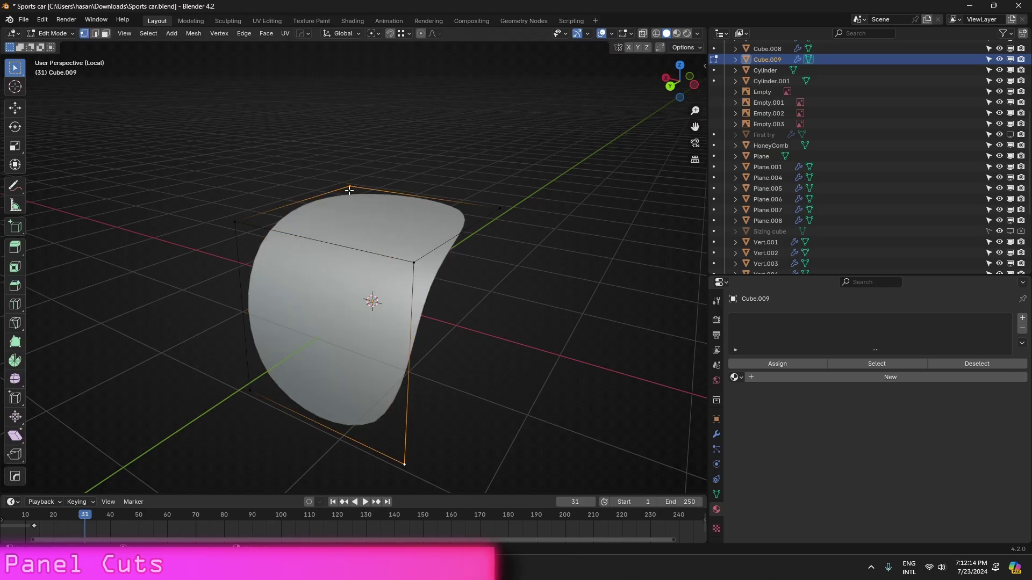
key(j)
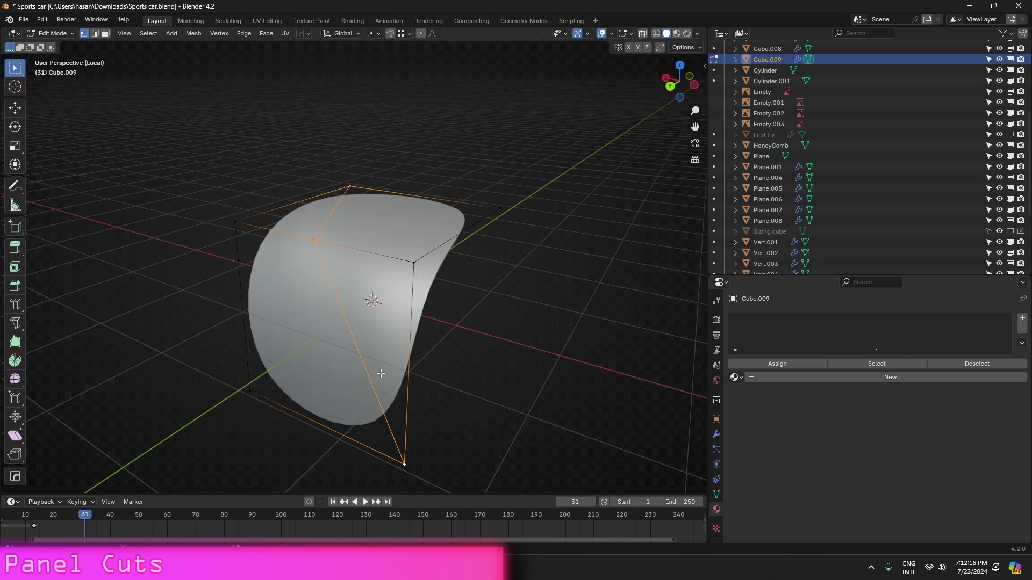
key(Tab)
middle_drag(349, 346, 402, 271)
key(ctrl+s)
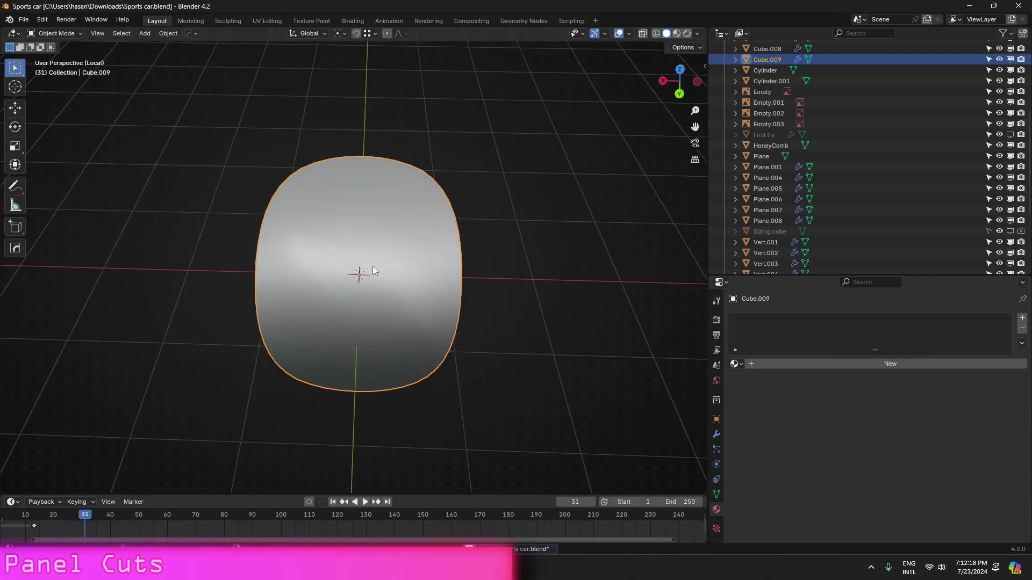
key(Tab)
key(Tab)
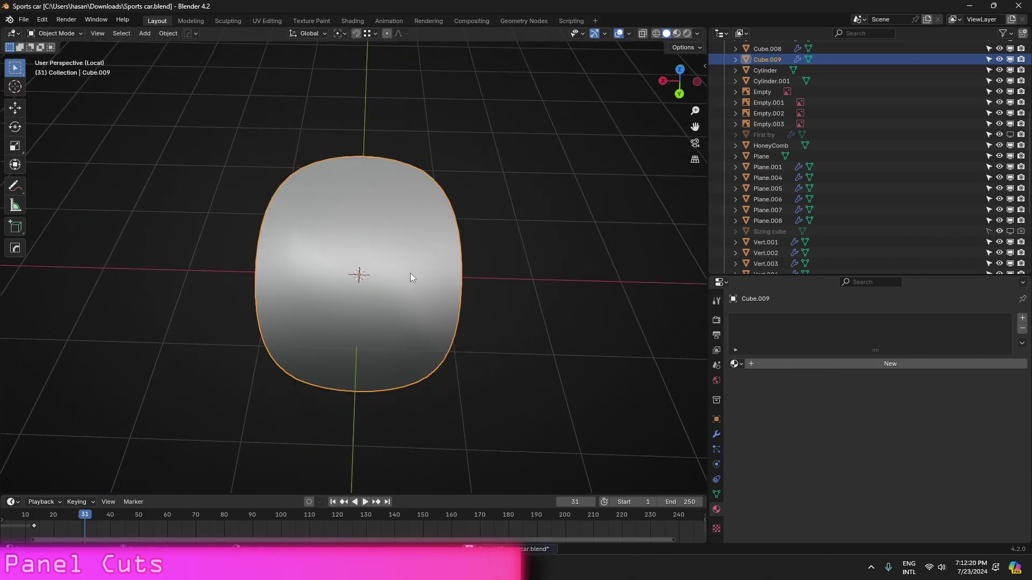
key(Tab)
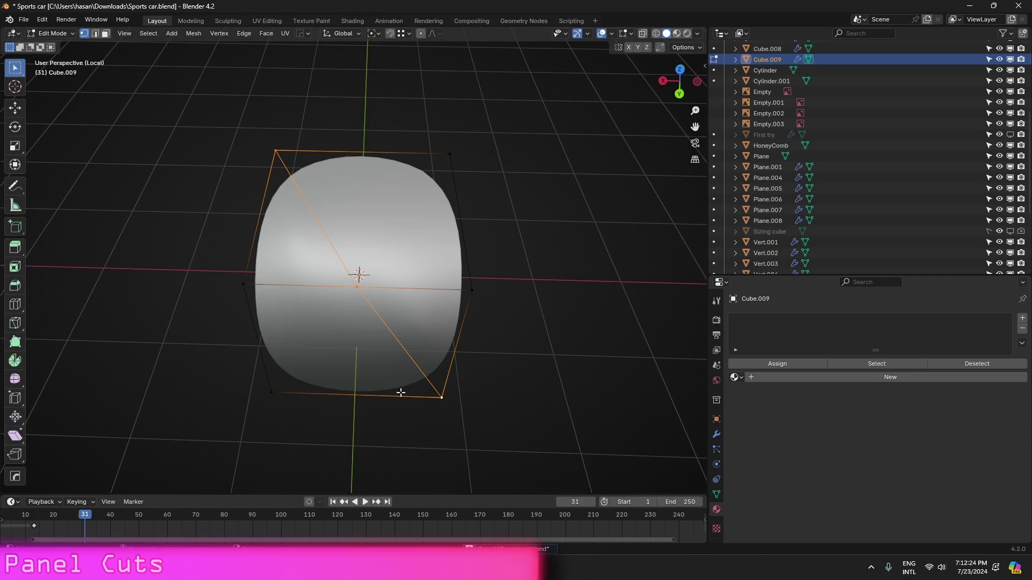
key(Tab)
middle_drag(442, 294, 411, 272)
key(ctrl+s)
- Bevel the diagonal edge path into a narrow strip with an offset of about 0.018 m
key(Tab)
scroll(526, 314, up, 3)
key(2)
scroll(526, 314, up, 3)
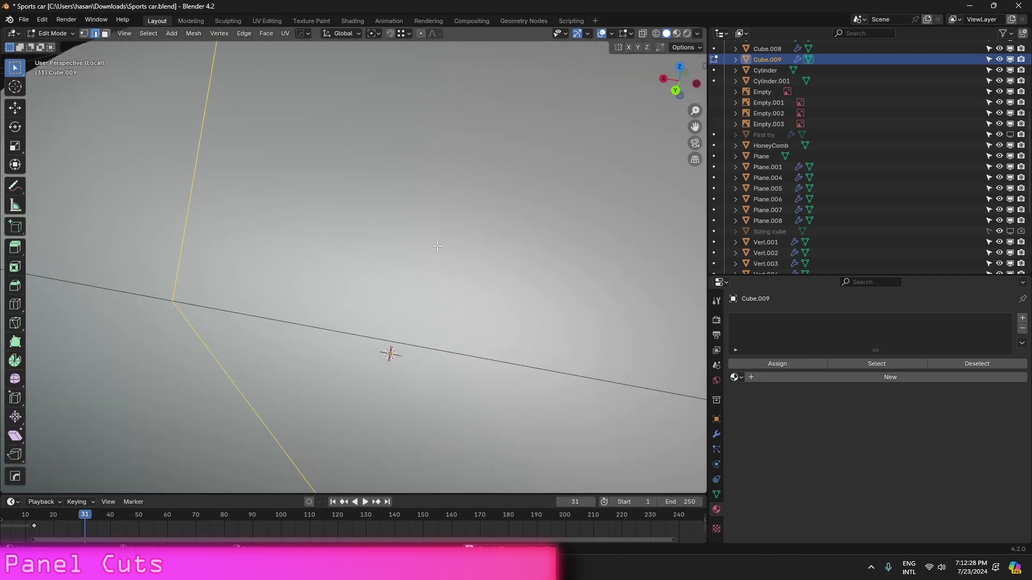
key(ctrl+b)
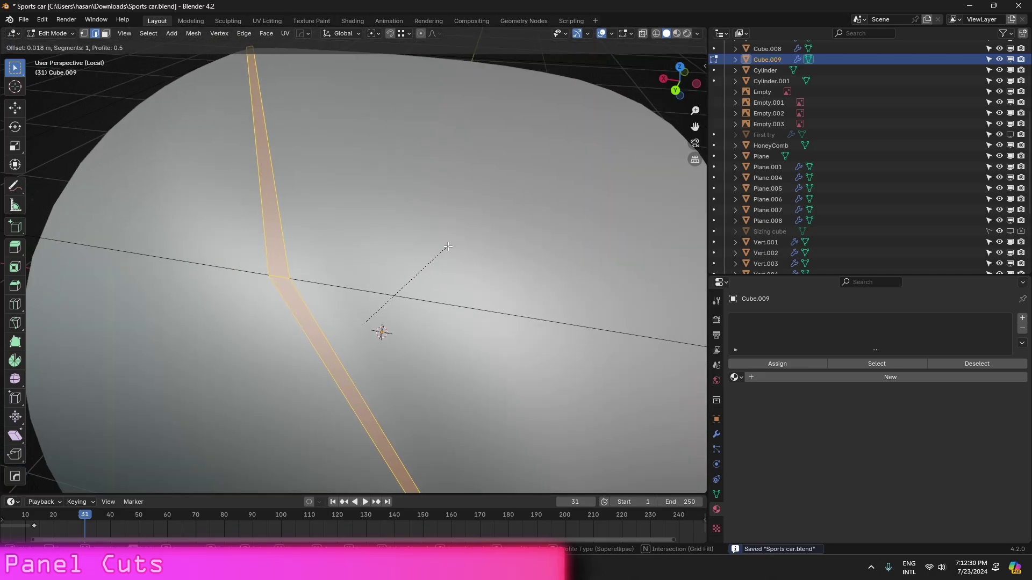
click(447, 247)
- Mark the edges of the bevelled diagonal strip as sharp
key(3)
key(alt+e)
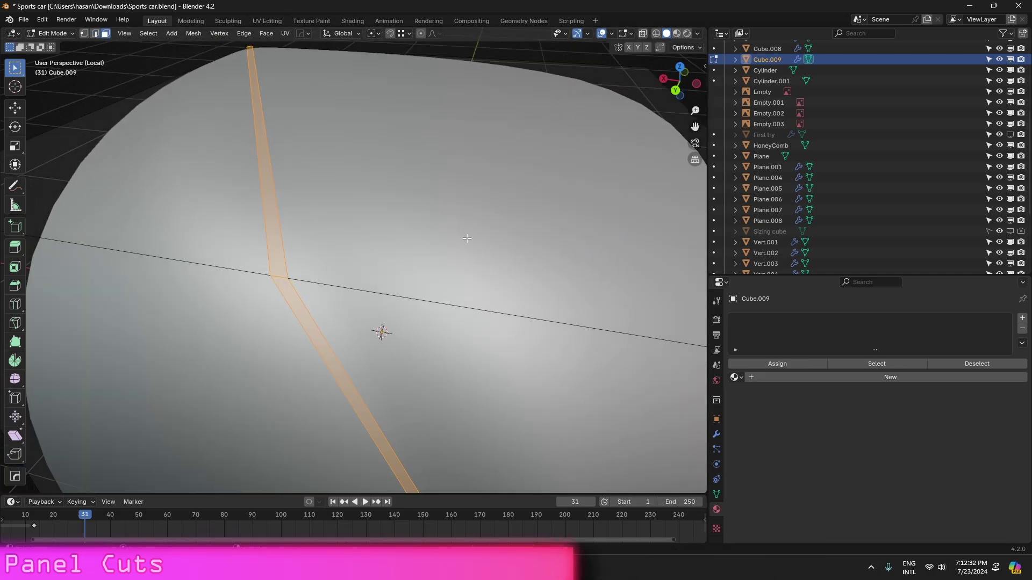
key(q)
click(465, 239)
- Extrude the diagonal strip inward along its normals by 0.0245 m, and deepen the groove further with Shrink/Fatten
key(alt+e)
click(454, 246)
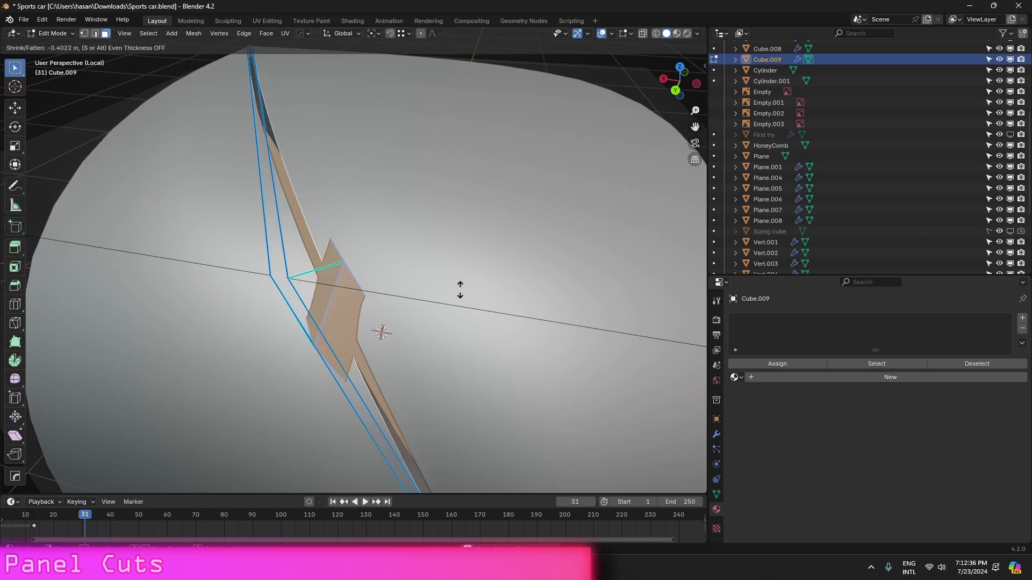
click(467, 248)
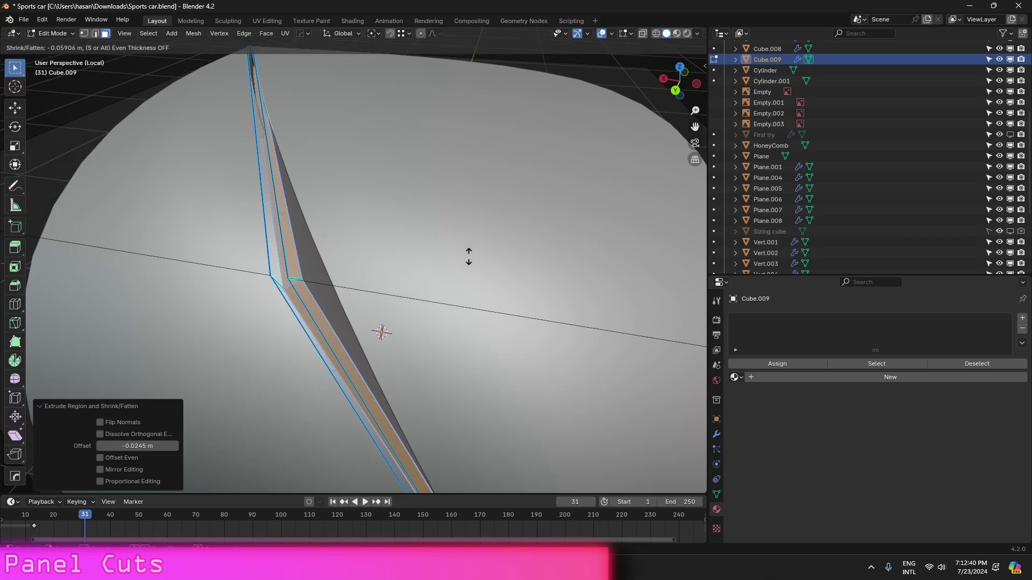
key(alt+s)
click(495, 352)
key(Tab)
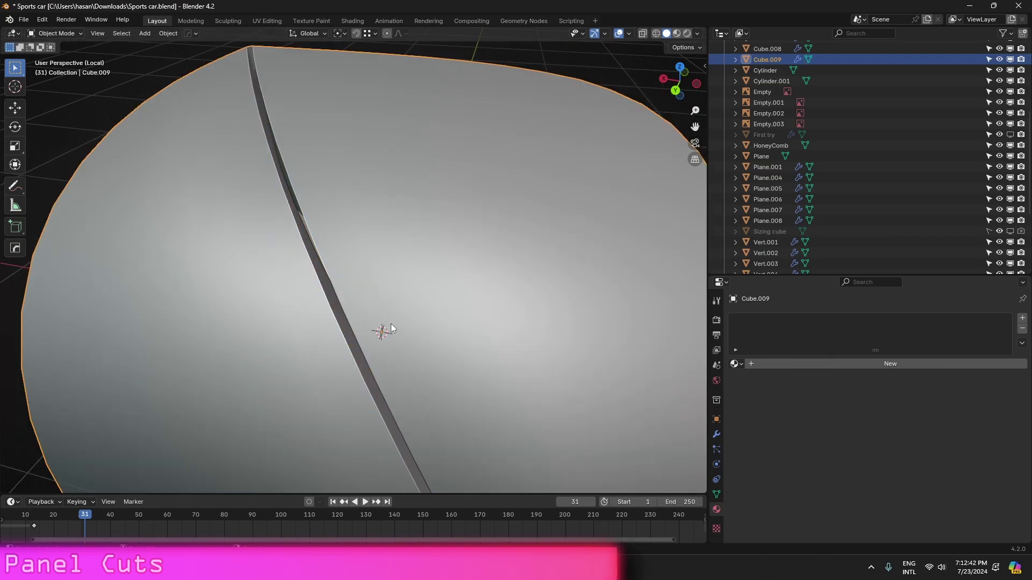
- Apply the edge mark to the short edges on both sides of the groove's bend
mouse_move(392, 324)
middle_down()
mouse_move(549, 225)
mouse_move(408, 396)
mouse_move(476, 272)
mouse_move(419, 330)
mouse_move(381, 314)
mouse_move(394, 359)
middle_up()
key(Tab)
key(2)
click(392, 317)
key(q)
click(392, 317)
scroll(392, 317, down, 2)
key(shift+z)
key(Tab)
key(Tab)
shift+click(374, 292)
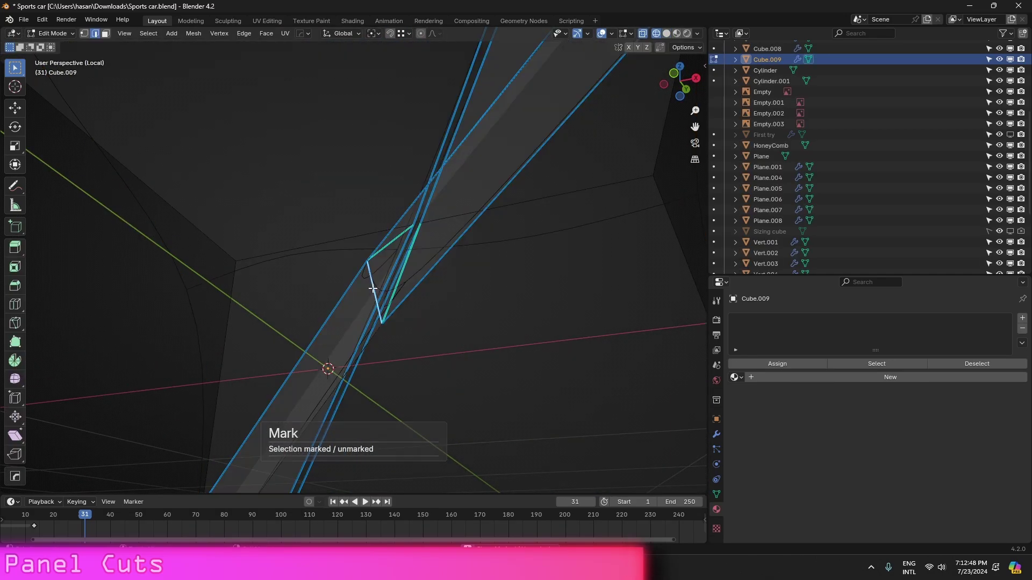
key(q)
click(374, 291)
- Move the two inner vertices at the groove's bend to new positions and save the file
key(shift+z)
scroll(373, 291, down, 3)
key(1)
click(359, 262)
middle_drag(358, 262, 417, 325)
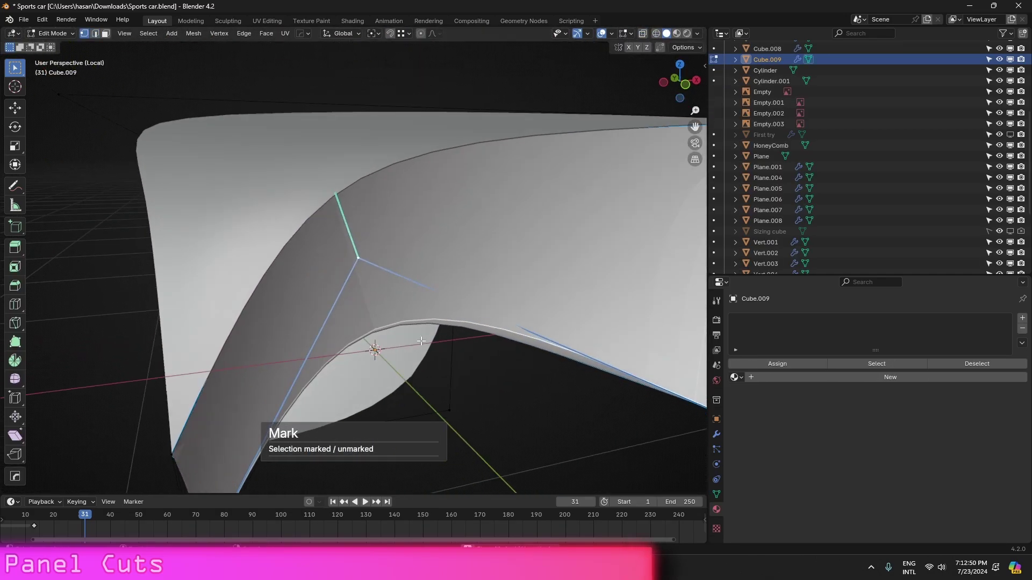
key(g)
key(g)
right_click(467, 386)
middle_drag(467, 386, 489, 329)
key(g)
click(244, 412)
click(392, 285)
key(g)
click(269, 367)
key(Tab)
scroll(290, 362, down, 6)
key(Tab)
key(ctrl+s)
key(Tab)
- Change the viewport shading MatCap to the glossy red sphere
click(697, 34)
click(669, 112)
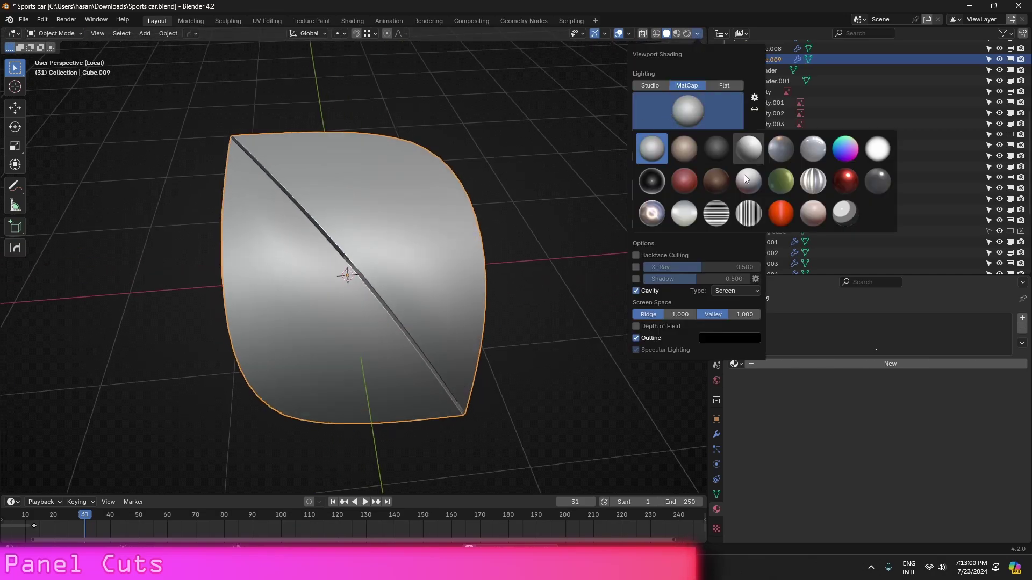
click(846, 182)
mouse_move(668, 243)
middle_down()
mouse_move(462, 246)
mouse_move(476, 222)
mouse_move(427, 221)
mouse_move(440, 222)
middle_up()
- Extrude the open border edges beside the groove's lower end about -1.85 m along X
key(Tab)
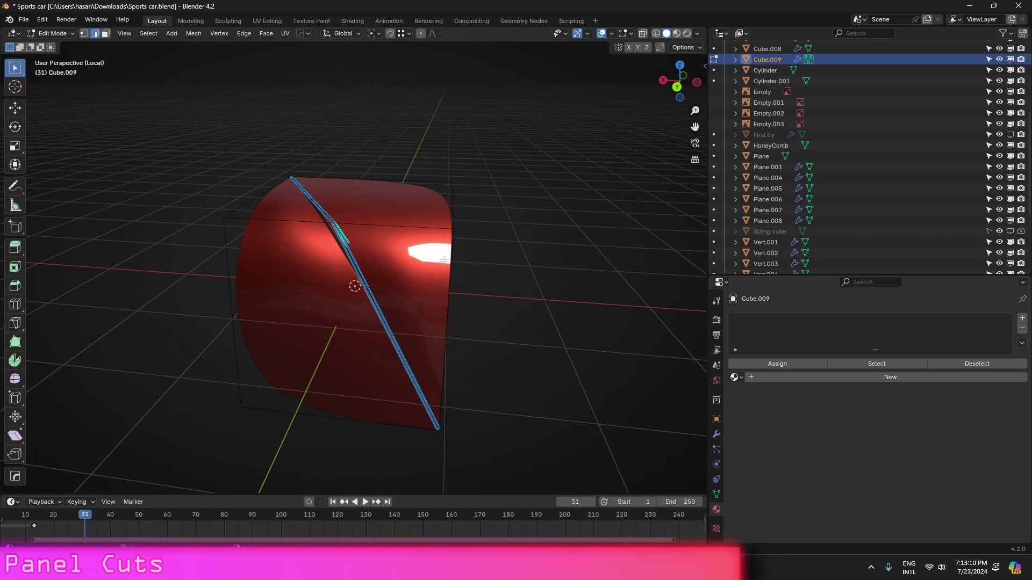
key(ctrl+r)
key(shift+z)
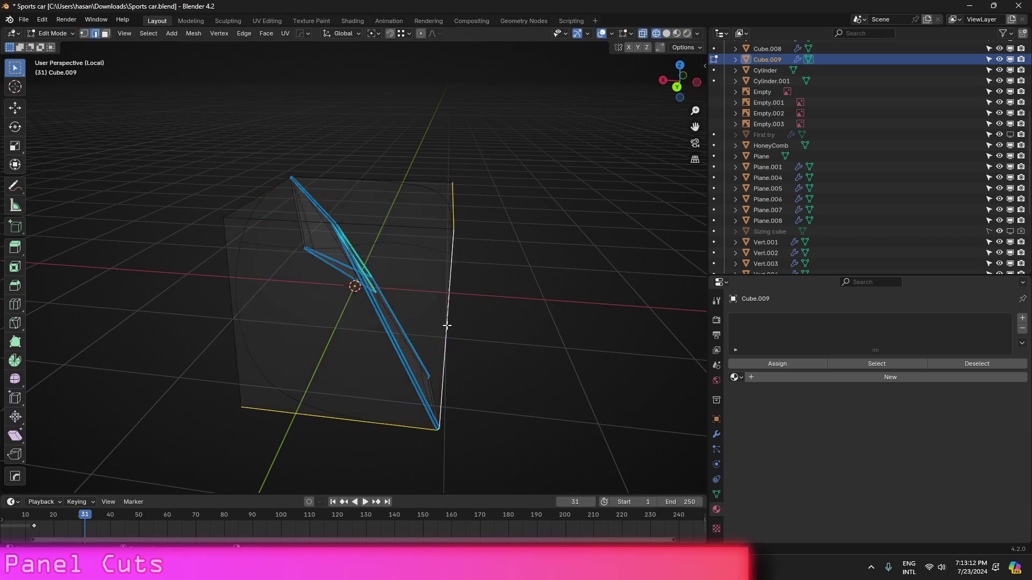
click(447, 328)
middle_drag(462, 249, 433, 288)
key(shift+z)
ctrl+click(434, 242)
middle_drag(473, 352, 495, 202)
scroll(495, 202, up, 3)
shift+click(476, 269)
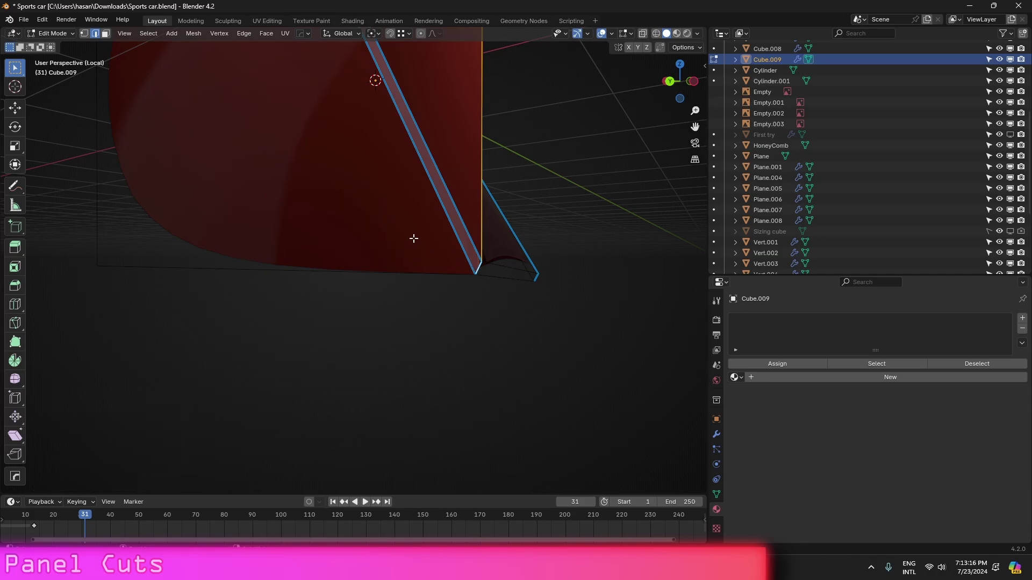
scroll(497, 240, down, 6)
middle_drag(497, 239, 437, 285)
scroll(461, 269, up, 3)
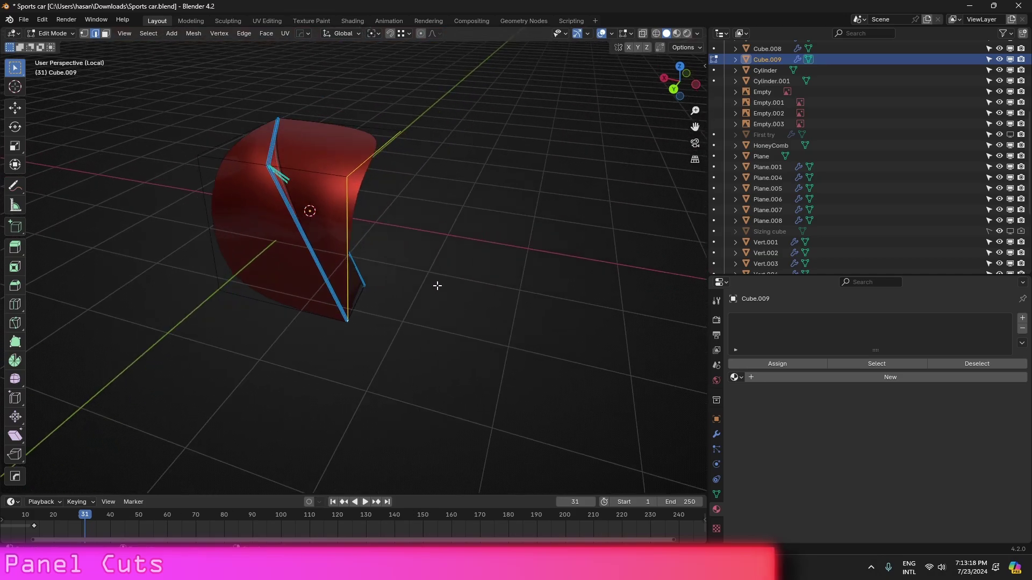
key(e)
key(x)
click(585, 267)
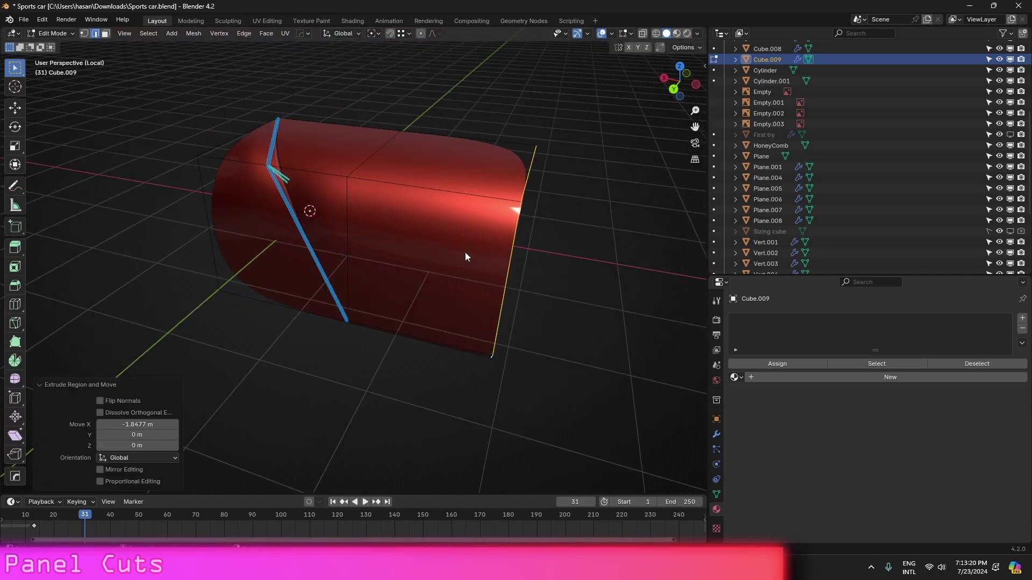
- Inspect the groove on the extended surface and the edge loop where the extension joins the original body
key(Tab)
middle_drag(317, 232, 339, 244)
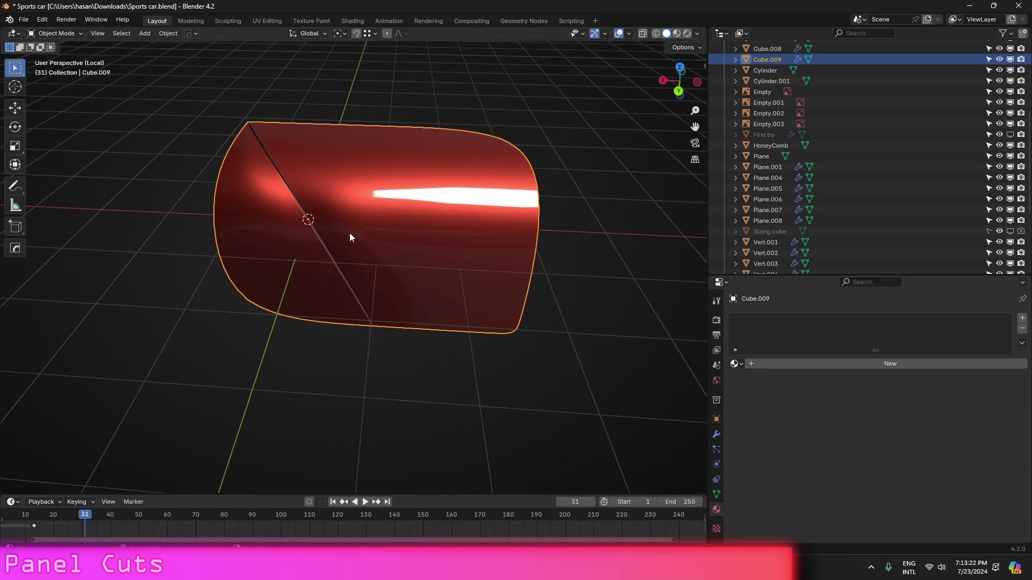
key(Tab)
scroll(336, 196, up, 2)
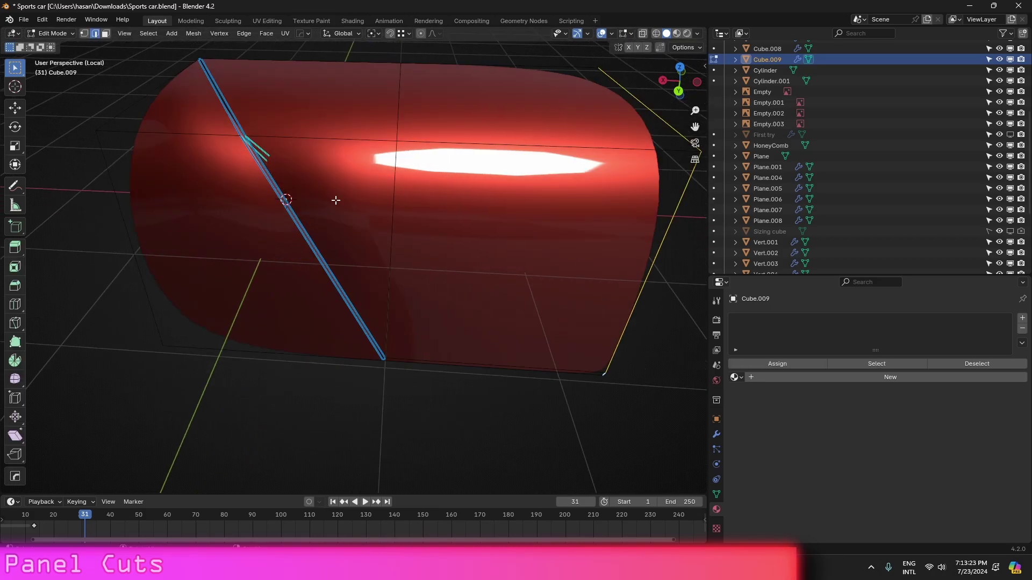
click(394, 196)
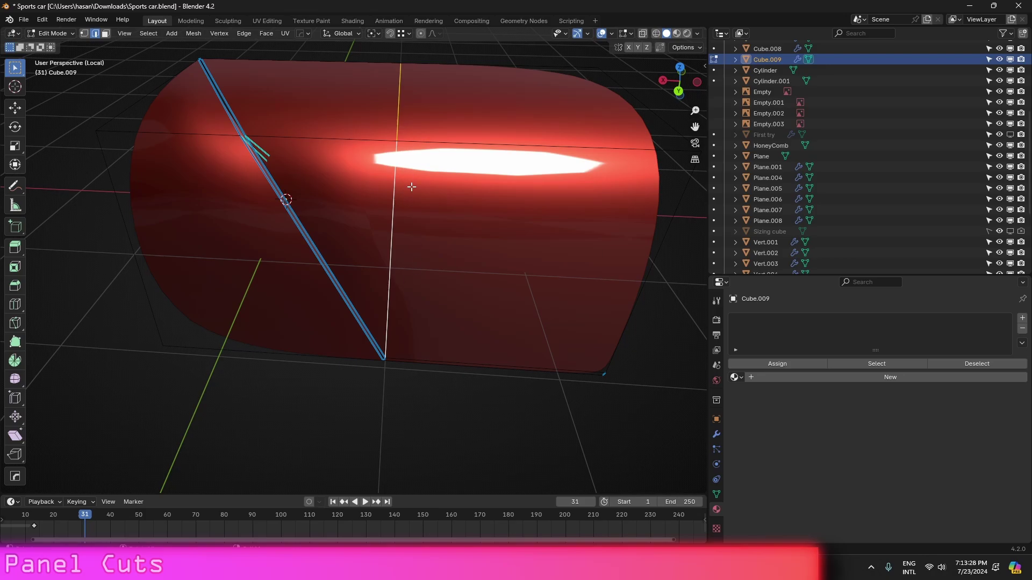
key(Tab)
scroll(411, 186, down, 5)
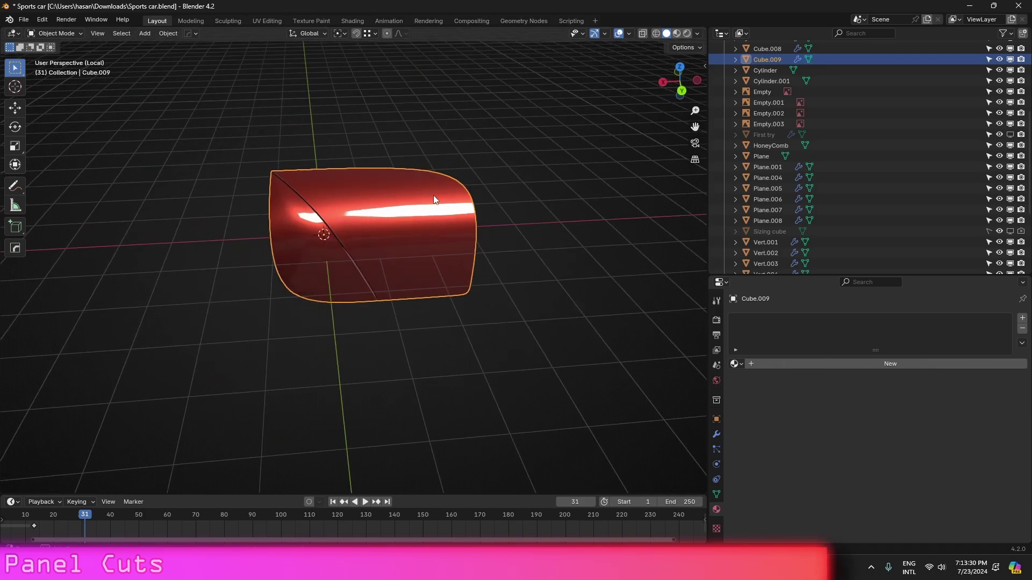
- Outline the body with a freehand annotation stroke and undo the stroke
click(17, 190)
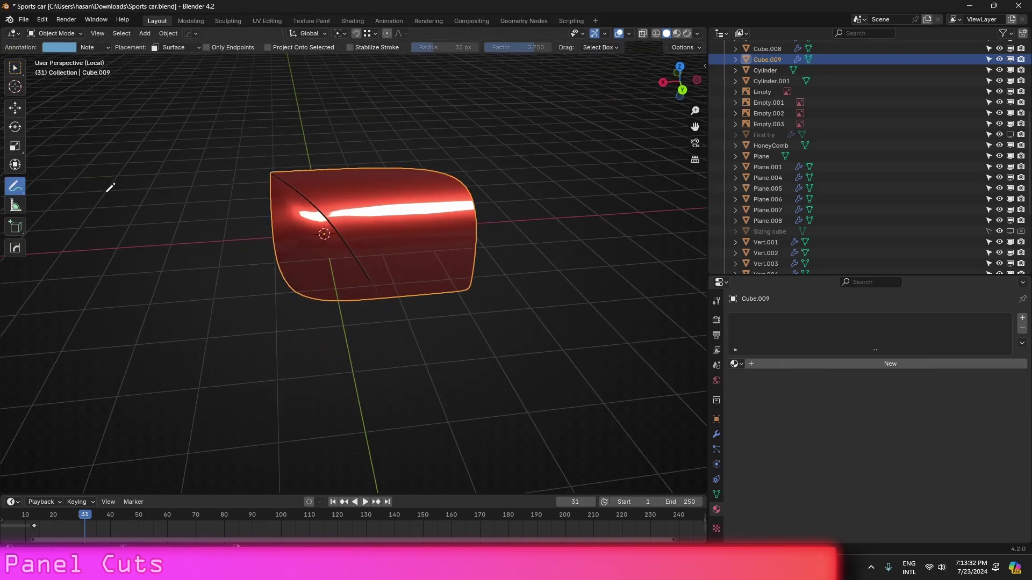
mouse_move(298, 130)
mouse_down()
mouse_move(323, 279)
mouse_move(493, 185)
mouse_move(293, 159)
mouse_up()
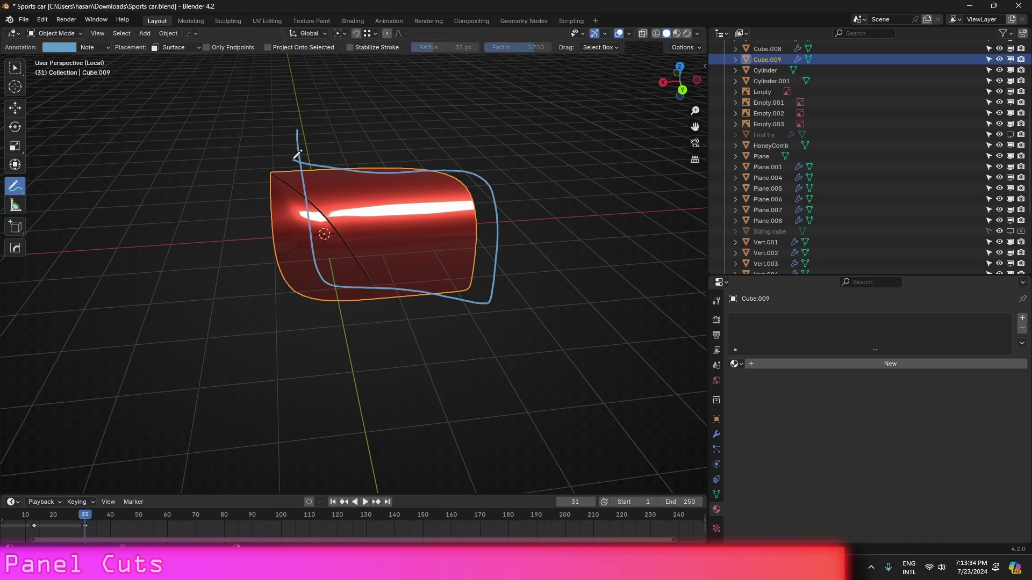
key(ctrl+z)
click(15, 68)
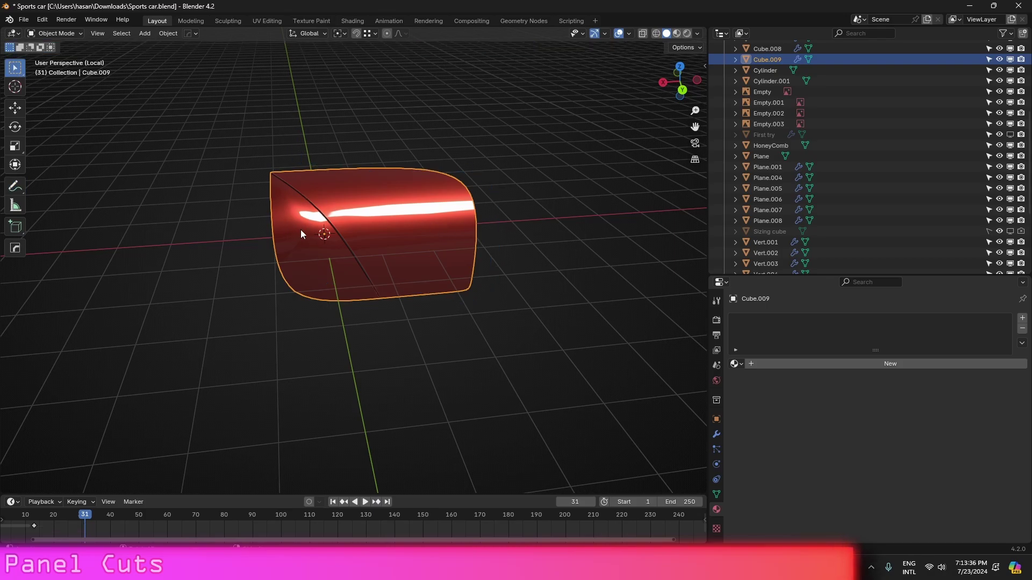
- Dissolve the edge loop at the junction between the original body and the extension
scroll(453, 240, up, 5)
key(Tab)
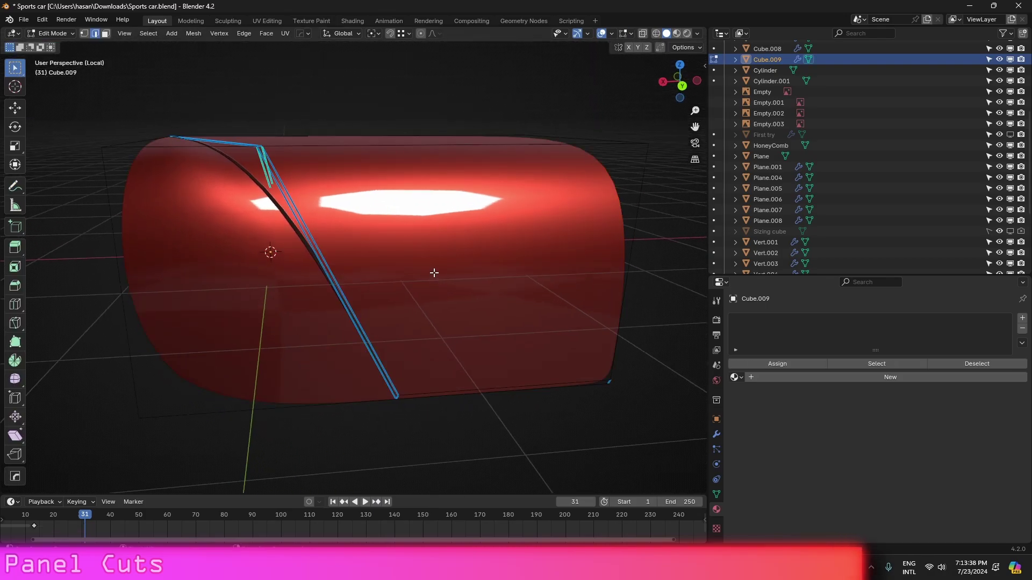
middle_drag(433, 272, 506, 215)
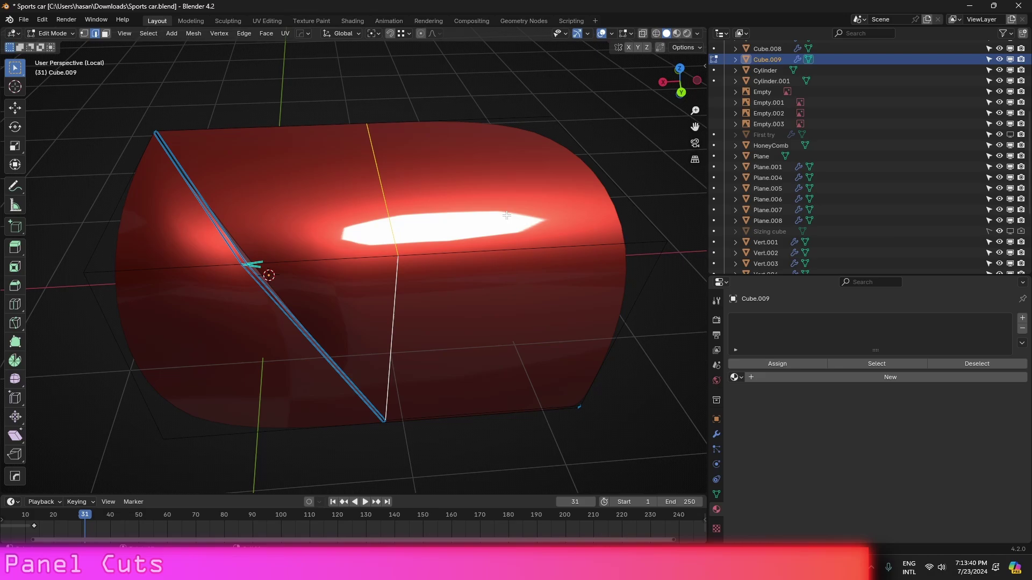
click(361, 257)
right_click(293, 230)
key(2)
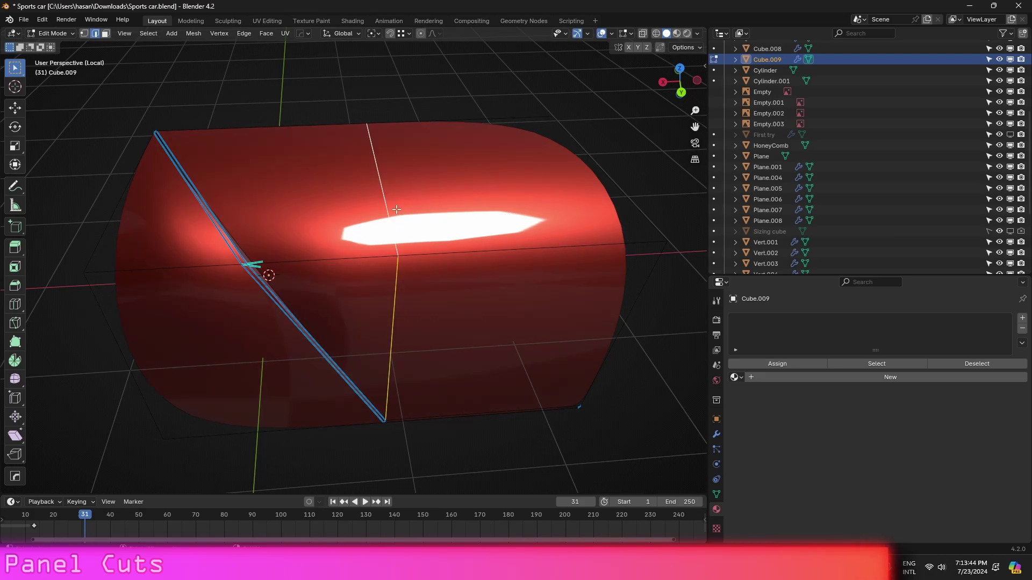
key(ctrl+x)
- Delete the face at the groove's lower end on the underside of the body
middle_drag(433, 298, 463, 390)
key(Tab)
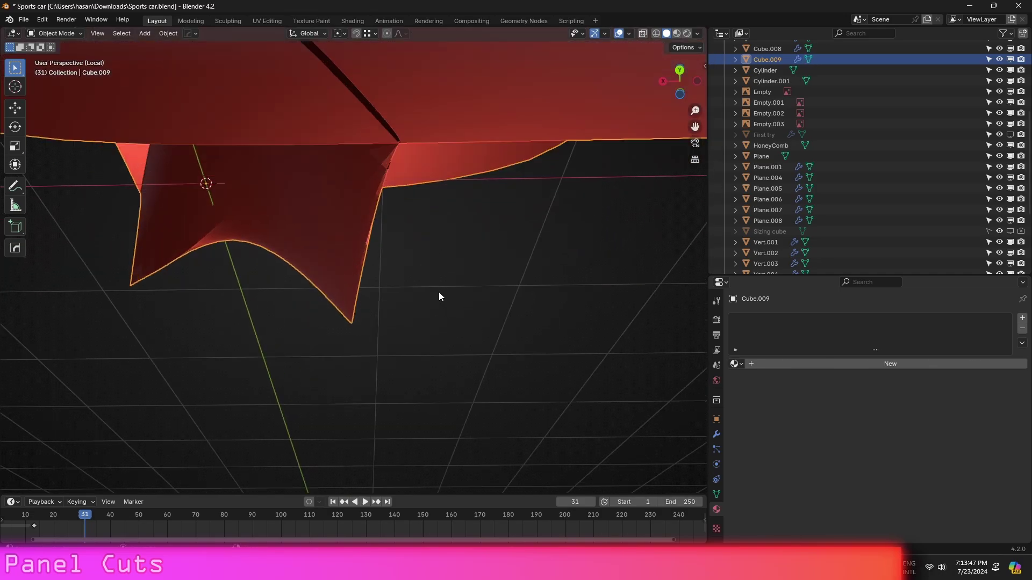
scroll(430, 287, up, 3)
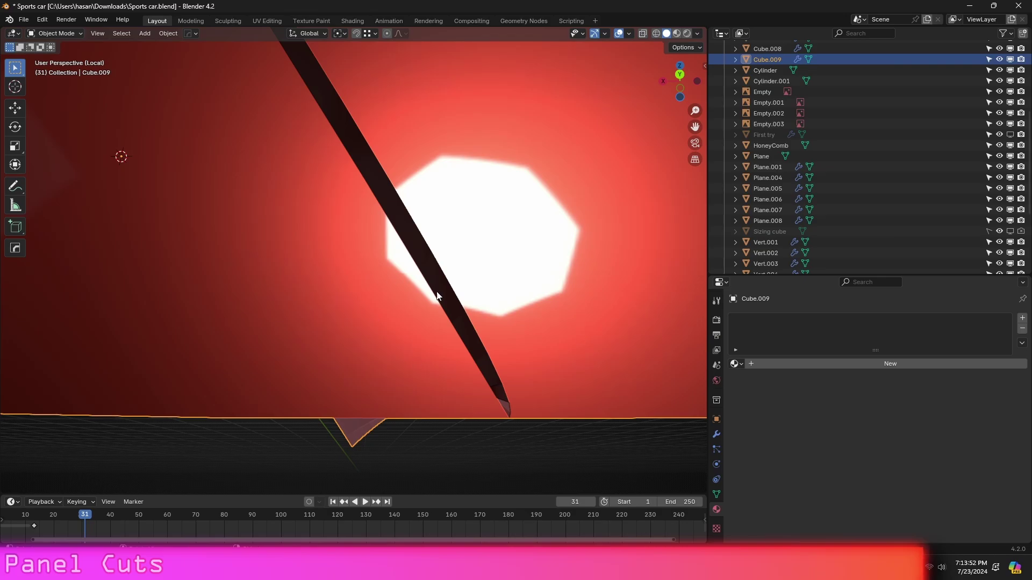
middle_drag(418, 326, 371, 235)
key(Tab)
click(371, 235)
click(375, 230)
right_click(394, 218)
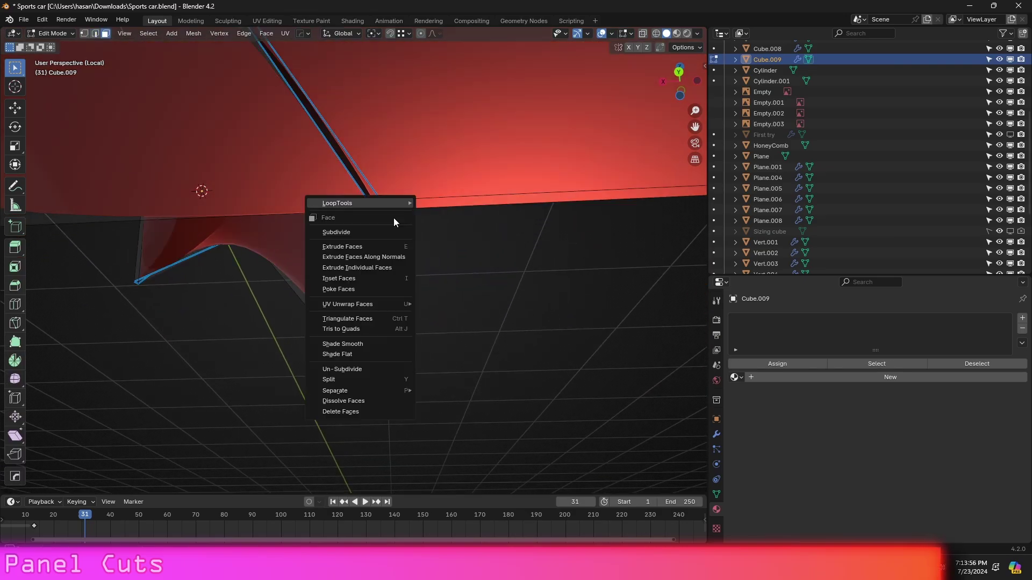
click(345, 415)
- Fill a face from the edge loop at the groove's lower corner
scroll(468, 247, down, 1)
scroll(435, 234, up, 3)
key(1)
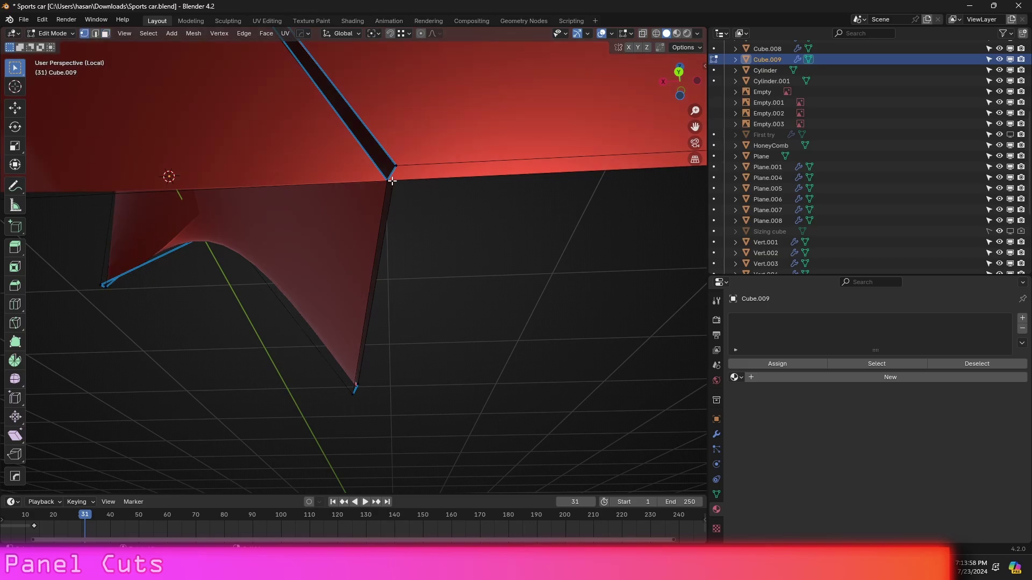
alt+click(391, 173)
key(f)
key(Tab)
scroll(439, 216, down, 7)
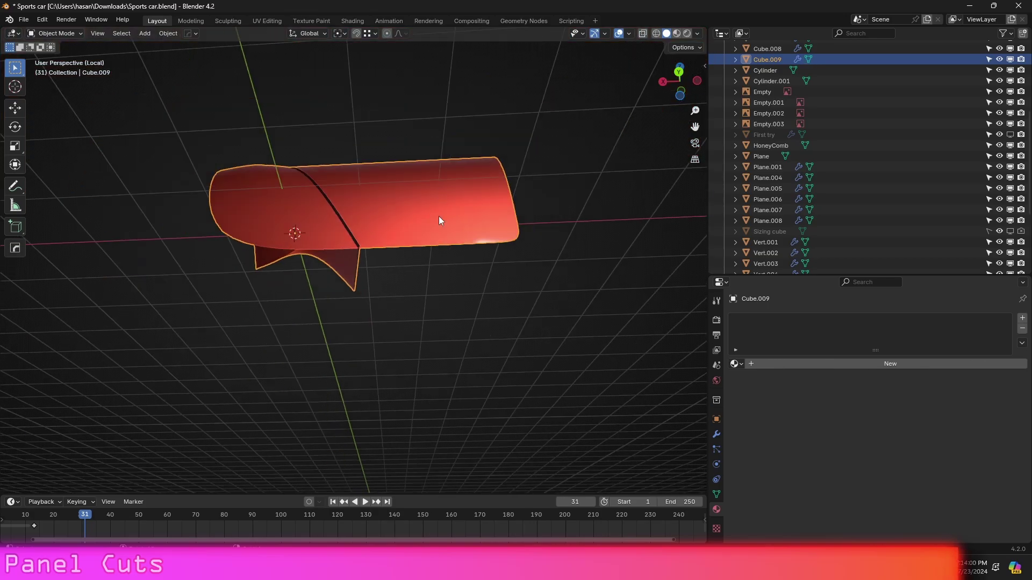
- Delete the selected inner faces along the groove and inspect the body from the front
middle_drag(438, 216, 375, 259)
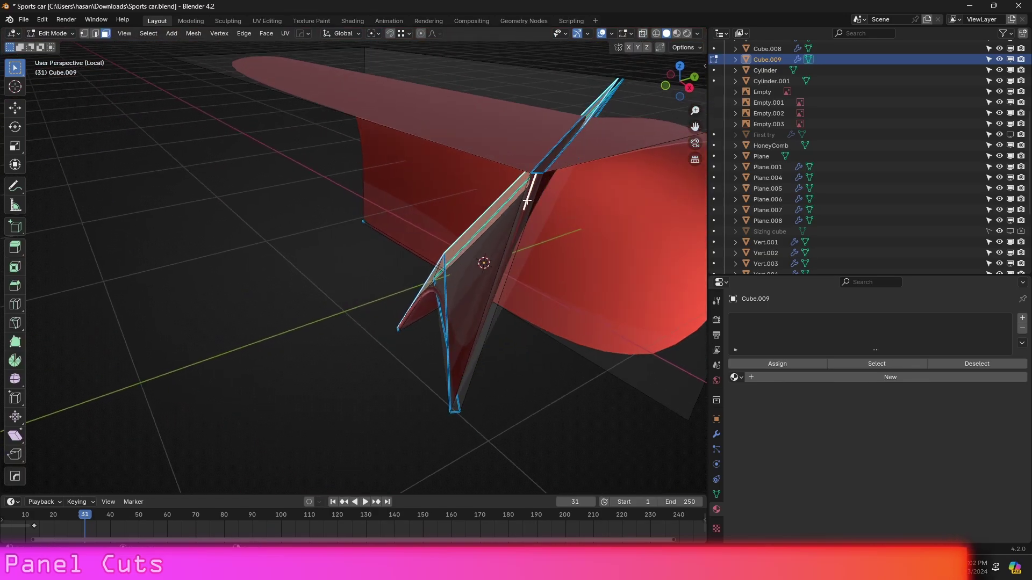
right_click(531, 217)
click(532, 235)
key(Tab)
scroll(556, 242, up, 4)
middle_drag(560, 239, 220, 215)
scroll(544, 257, down, 5)
middle_drag(246, 285, 314, 279)
- Extrude the opposite border edges outward along X, select the junction edge loop, and save the file
key(Tab)
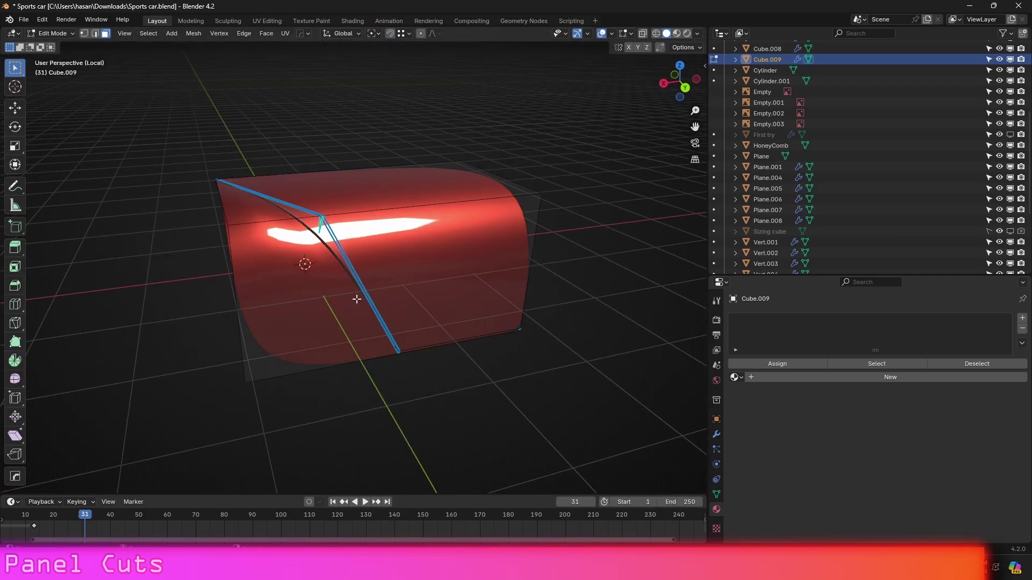
key(2)
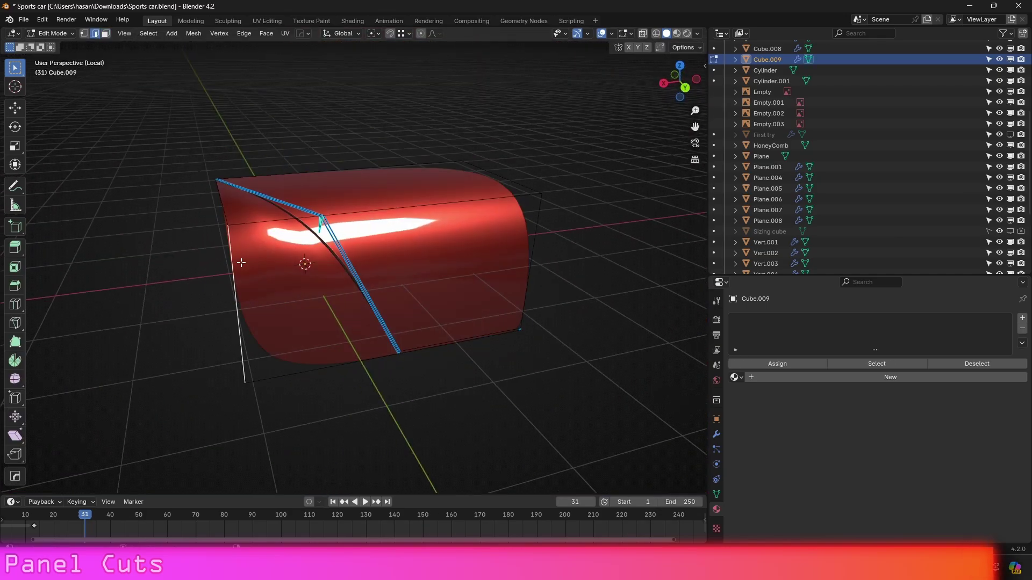
middle_drag(242, 263, 378, 255)
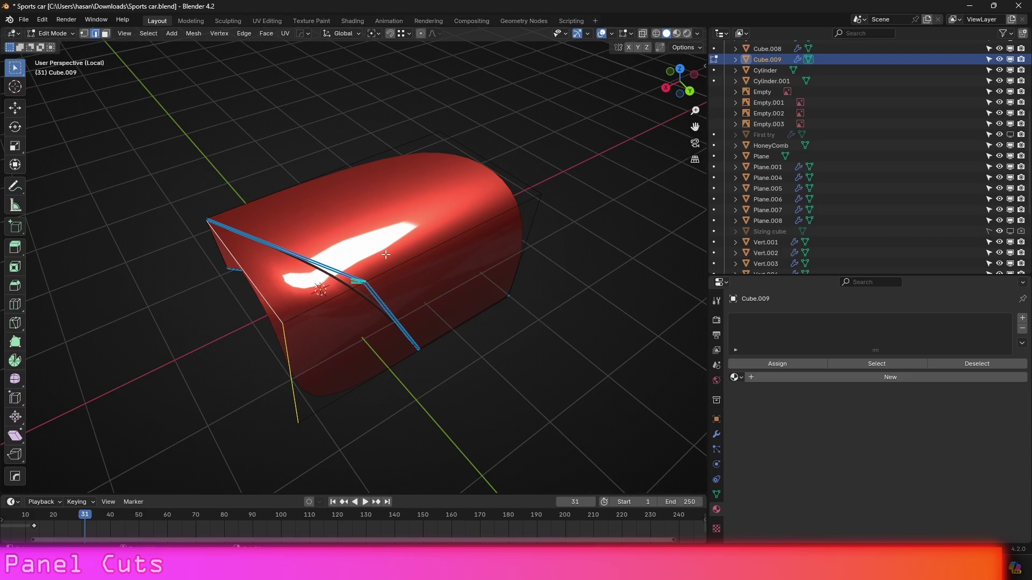
key(e)
key(x)
click(59, 385)
alt+click(254, 274)
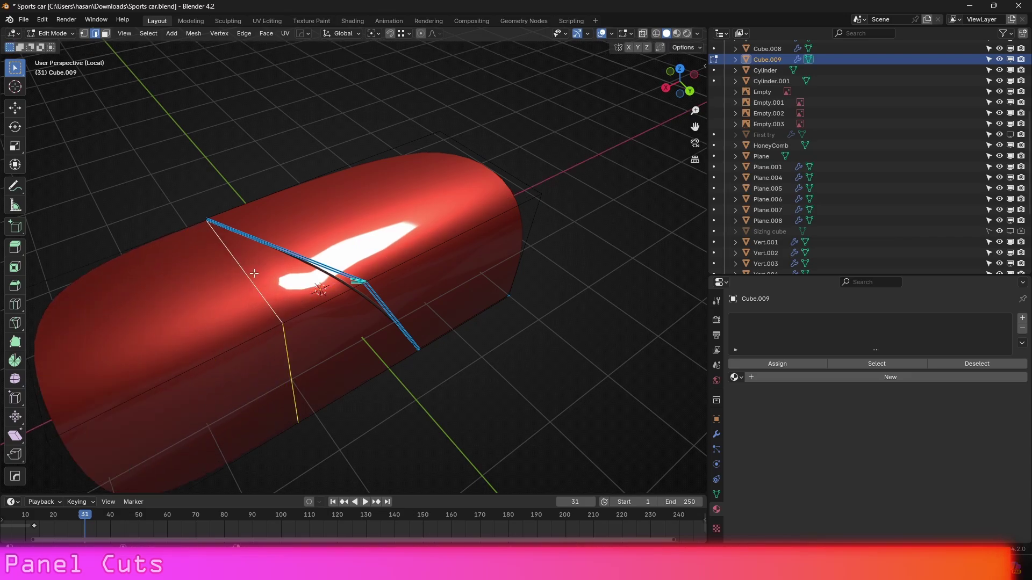
key(Tab)
middle_drag(562, 363, 550, 268)
key(ctrl+s)
- Delete the practice body, return to the full car scene, and save the file
click(548, 271)
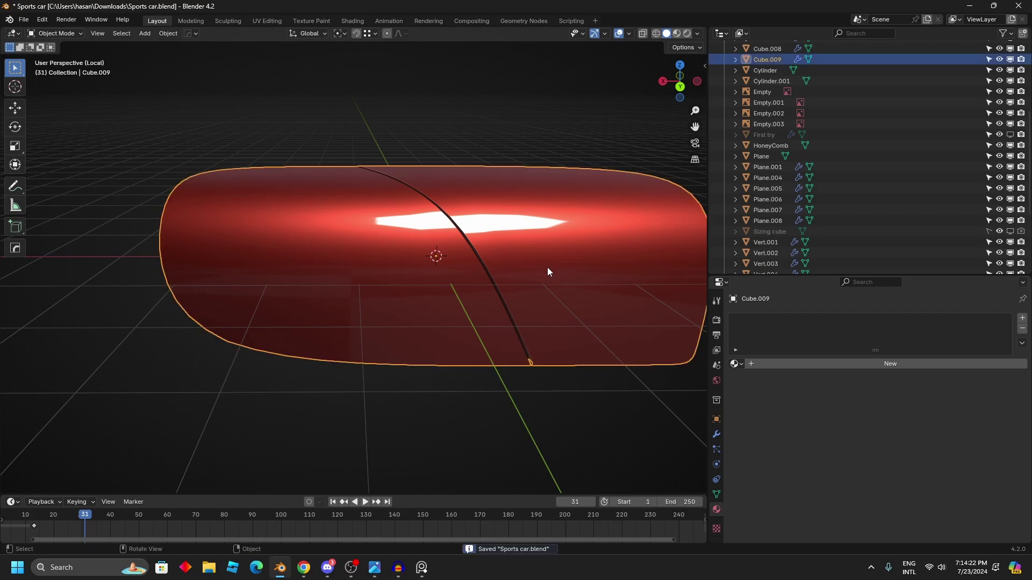
key(Delete)
key(KP_Divide)
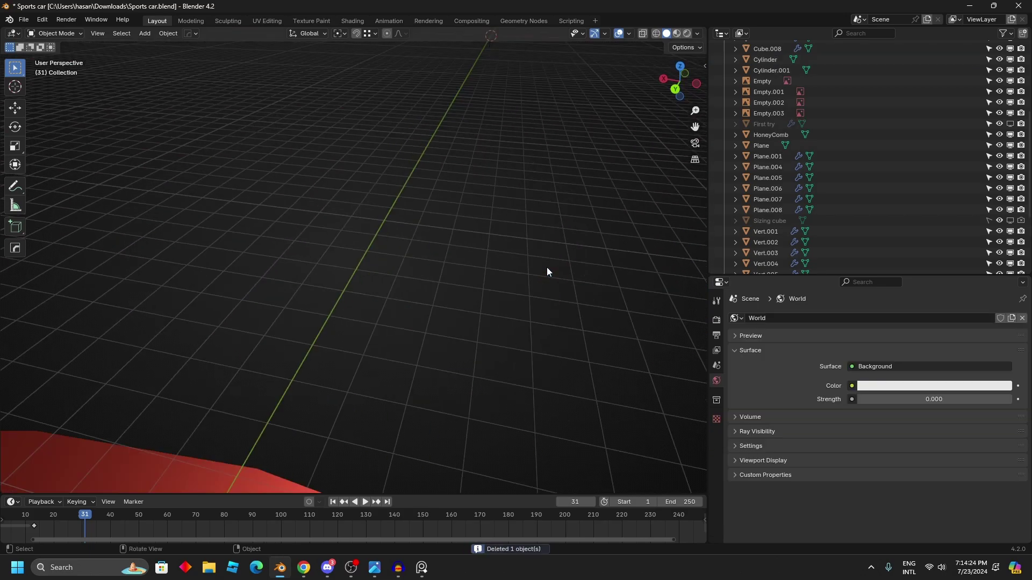
key(ctrl+s)
- Change the viewport shading MatCap back to the default grey sphere
click(696, 34)
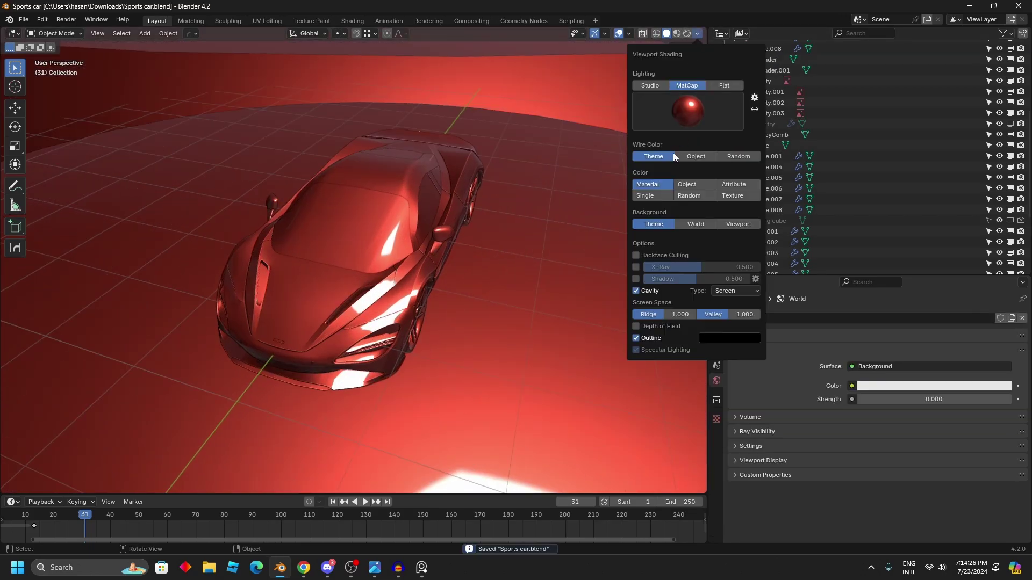
click(664, 127)
click(649, 149)
middle_drag(510, 241, 471, 226)
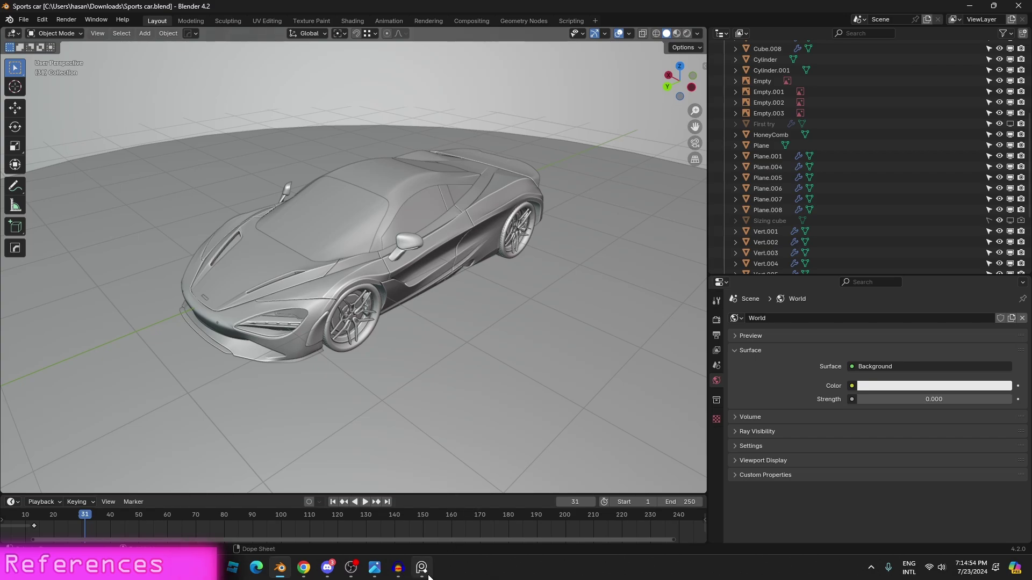
- Switch to the PureRef reference board and examine the car photos, starting with the front three-quarter views
mouse_move(423, 567)
click(457, 516)
scroll(603, 337, down, 12)
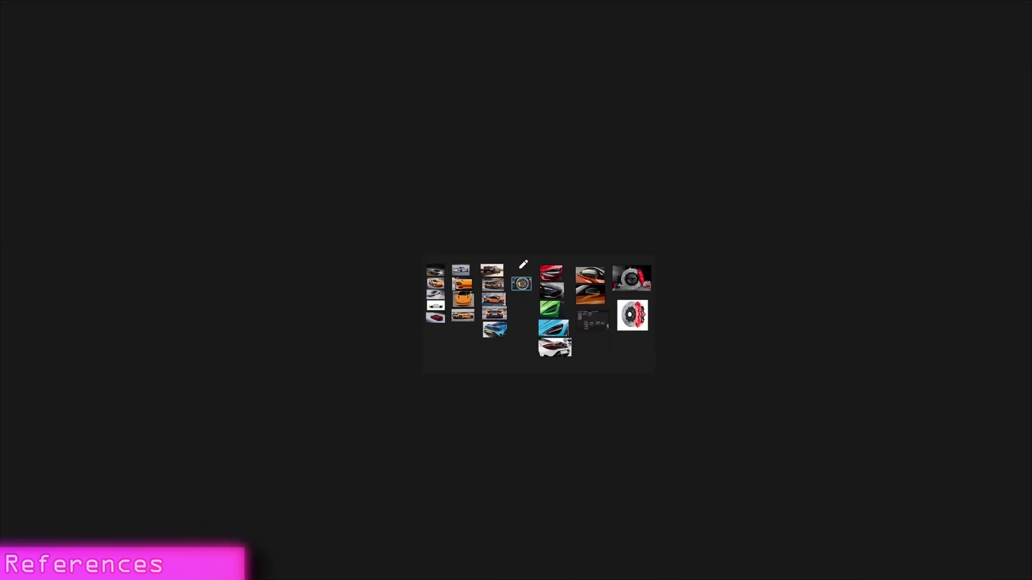
scroll(523, 274, up, 4)
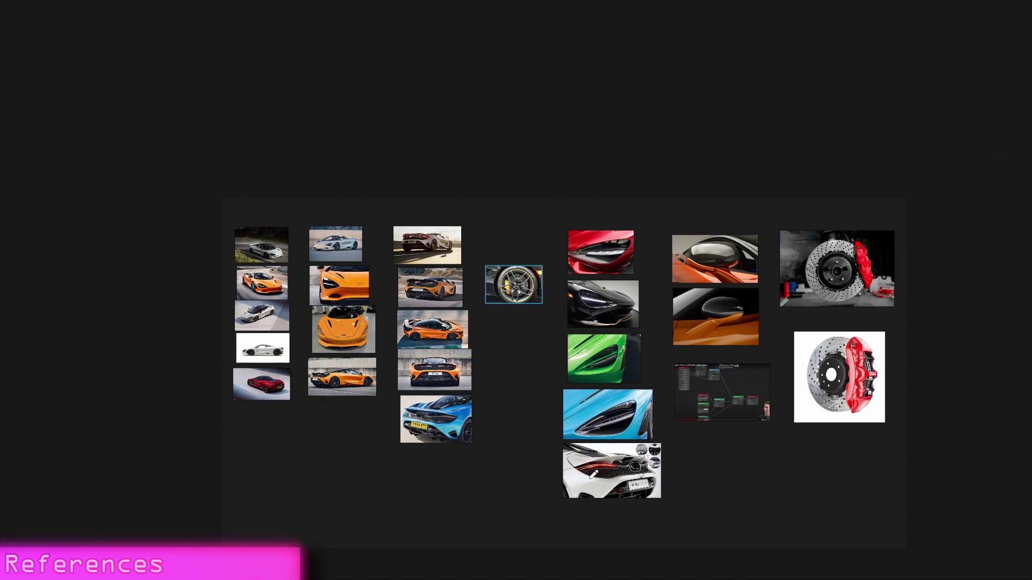
middle_drag(272, 248, 340, 249)
scroll(340, 248, up, 2)
scroll(343, 245, up, 3)
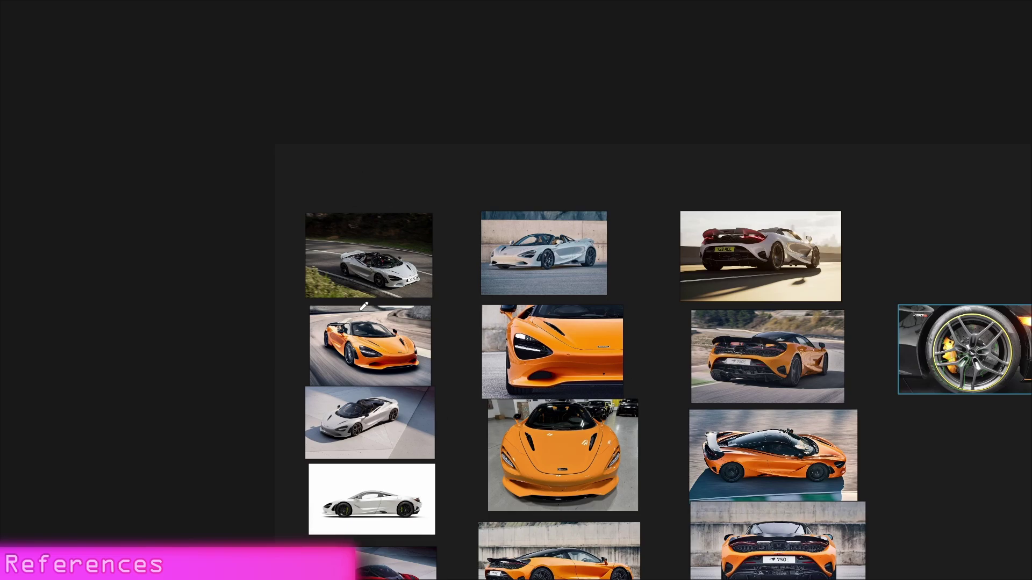
- Review the full reference board and circle the glass shader node screenshot with a green freehand line
scroll(863, 420, down, 2)
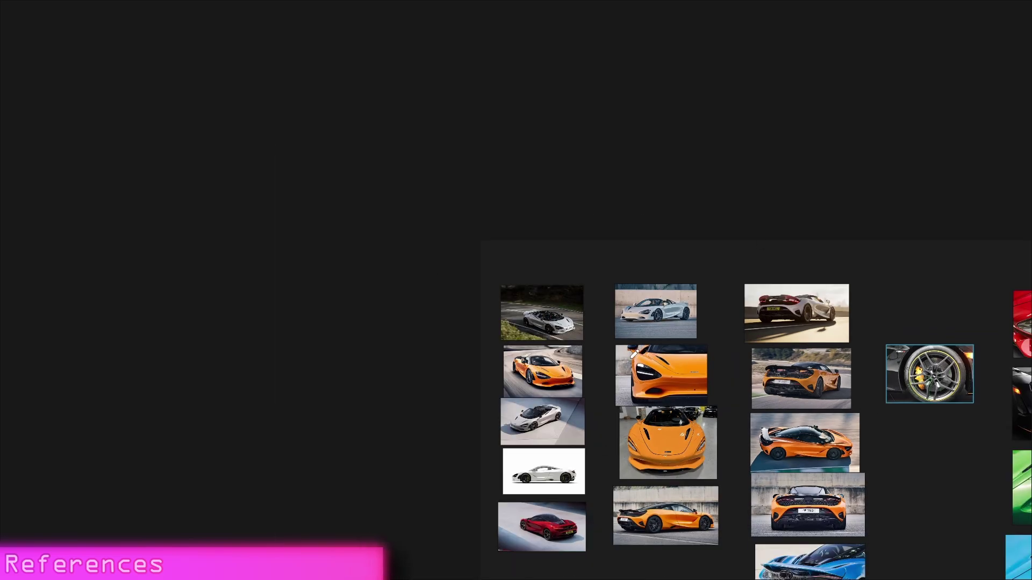
middle_drag(806, 399, 790, 337)
scroll(780, 336, up, 2)
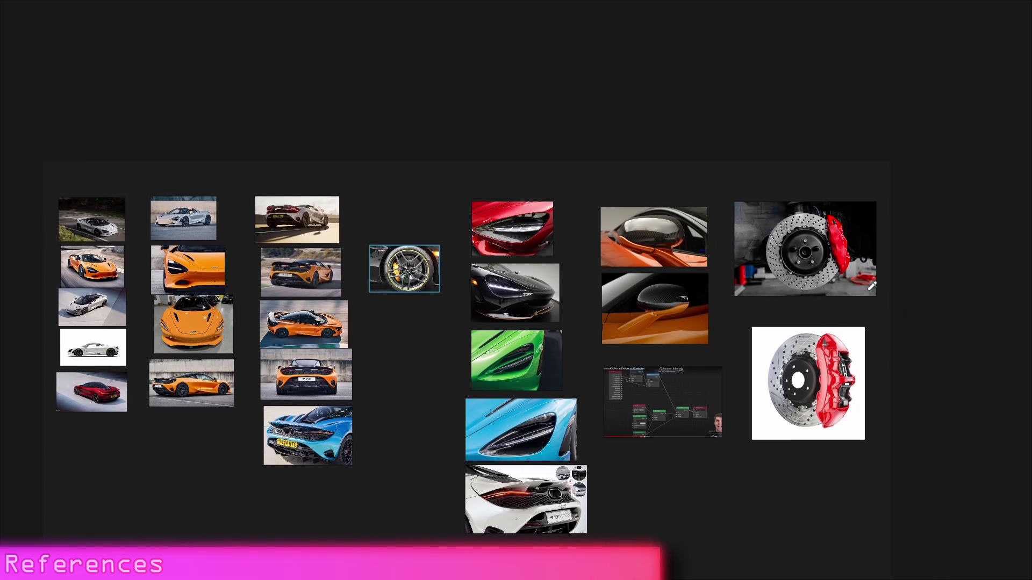
middle_drag(632, 368, 689, 365)
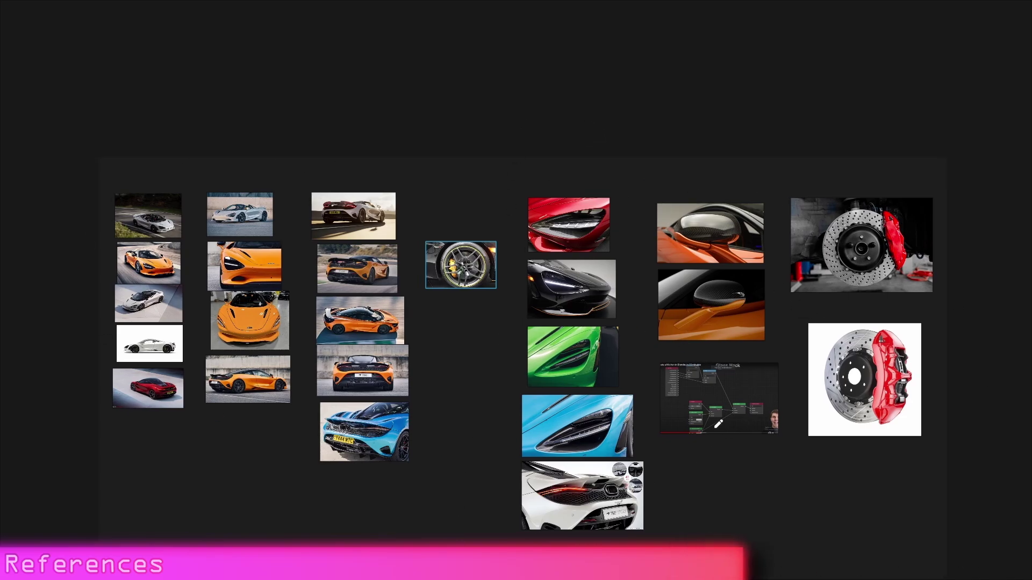
mouse_move(667, 358)
mouse_down()
mouse_move(663, 379)
mouse_move(789, 434)
mouse_move(654, 356)
mouse_up()
scroll(592, 384, down, 5)
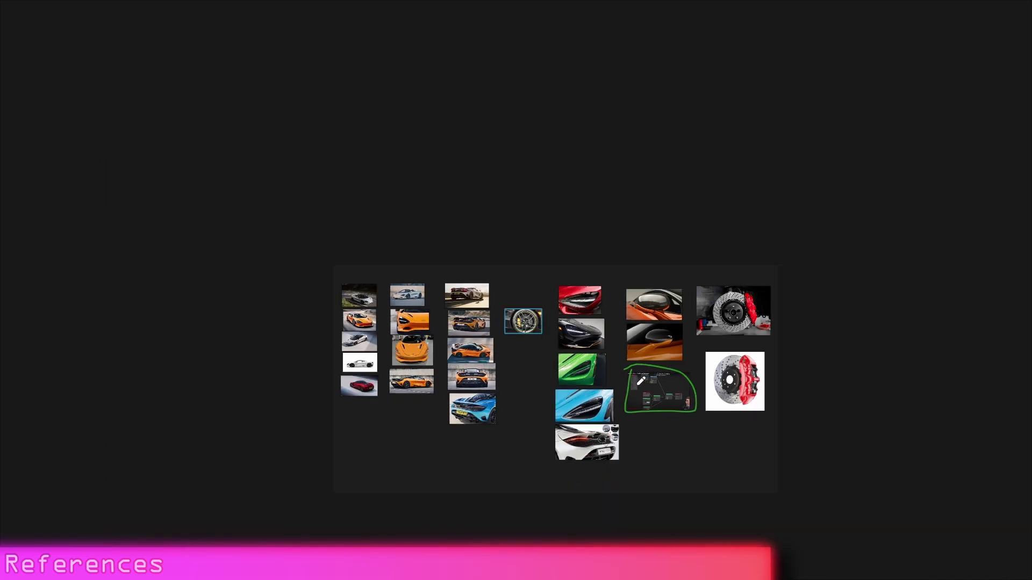
scroll(514, 305, up, 6)
scroll(546, 312, down, 5)
scroll(625, 330, up, 2)
middle_drag(625, 329, 585, 273)
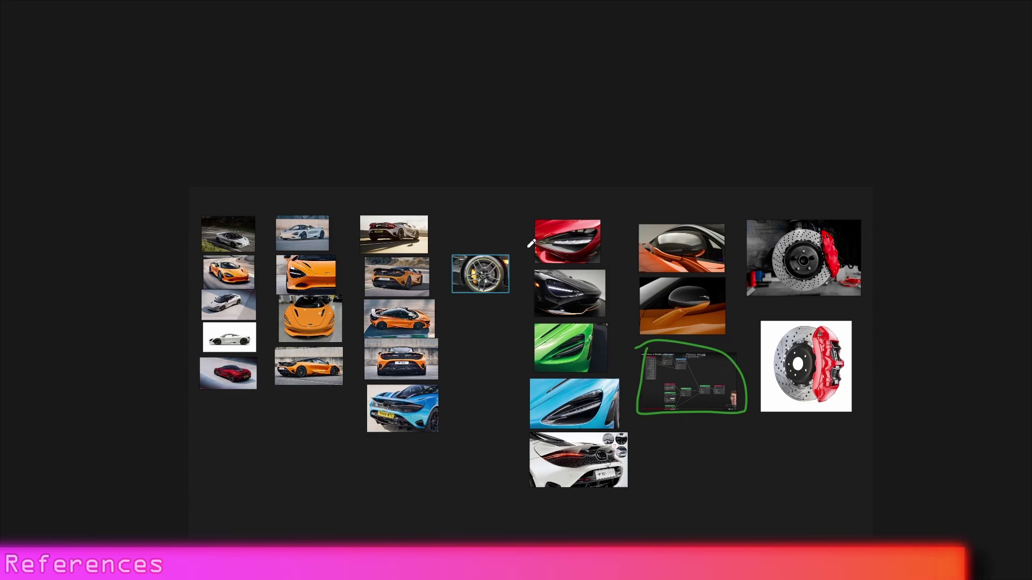
key(super)
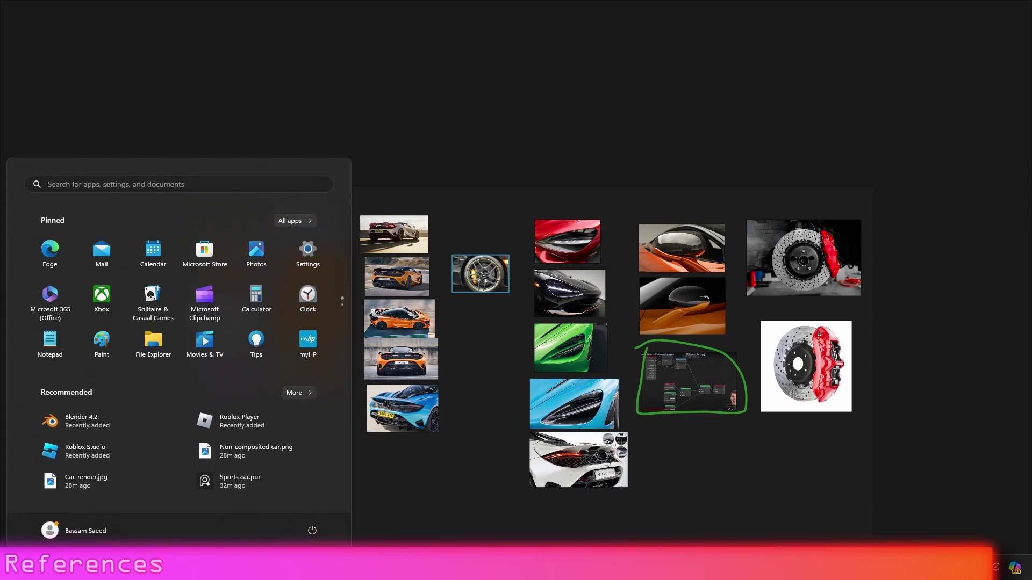
mouse_move(303, 567)
key(super)
key(super)
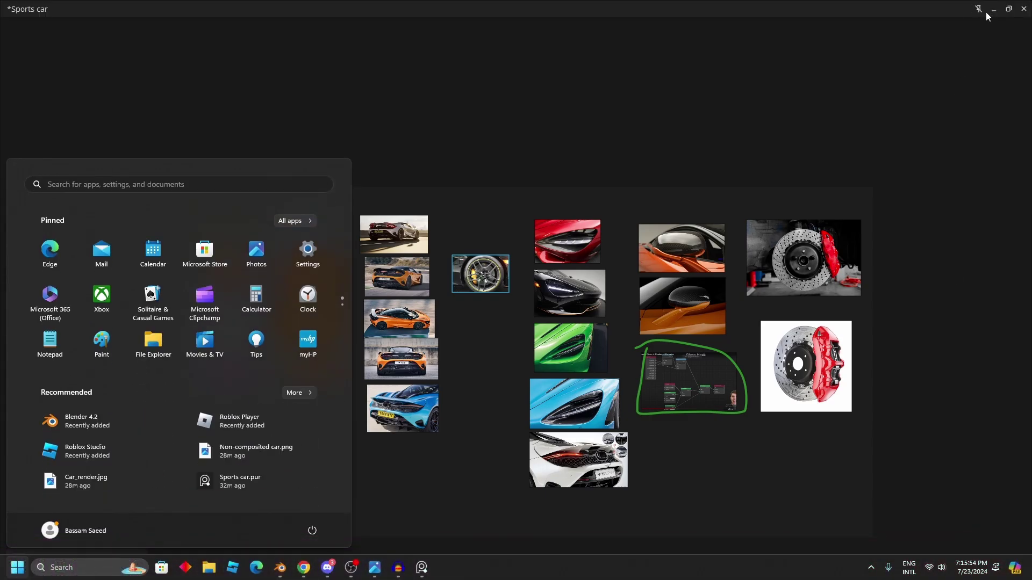
- Erase the green pen marks from the black McLaren 750S wheel photo on the reference board
middle_drag(594, 183, 618, 169)
scroll(617, 168, down, 1)
scroll(597, 177, up, 4)
middle_drag(559, 201, 619, 143)
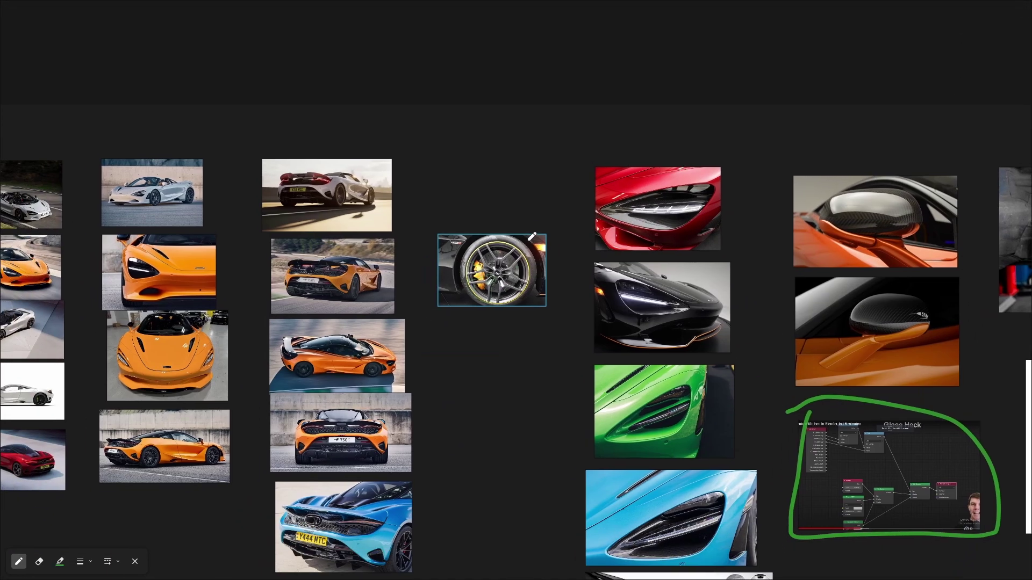
scroll(461, 279, up, 6)
scroll(360, 327, up, 2)
middle_drag(360, 327, 189, 441)
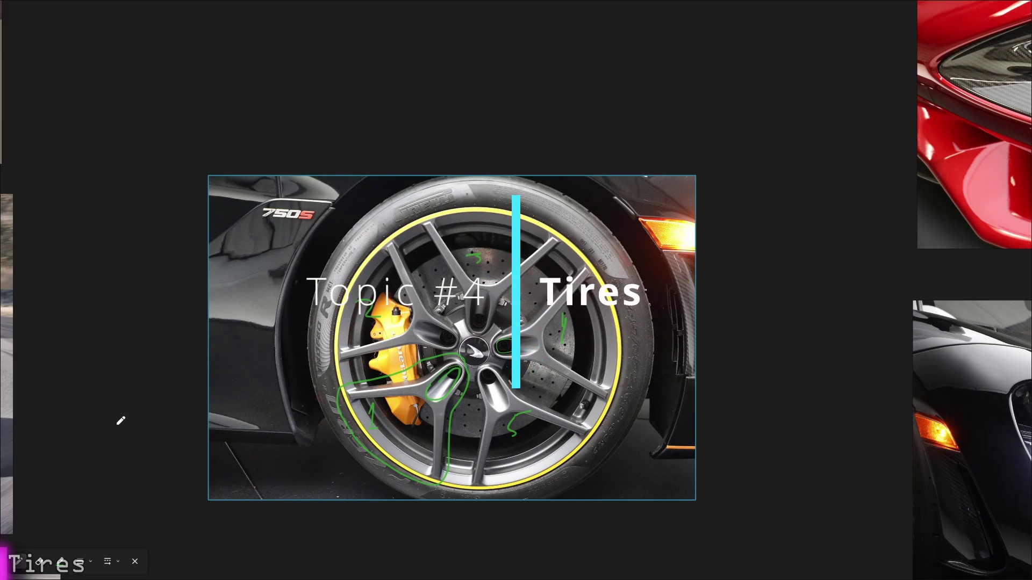
click(46, 562)
mouse_move(408, 468)
mouse_down()
mouse_move(331, 435)
mouse_move(596, 330)
mouse_up()
click(564, 327)
click(503, 346)
click(474, 259)
click(368, 309)
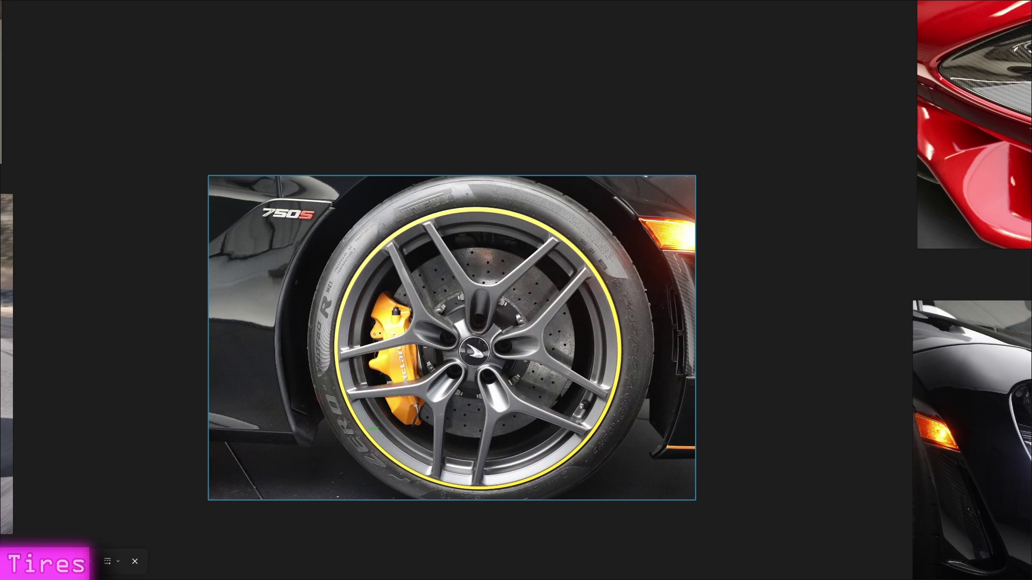
- Switch to Blender to inspect the car model's front wheel, and compare it with the wheel photo in PureRef
click(992, 8)
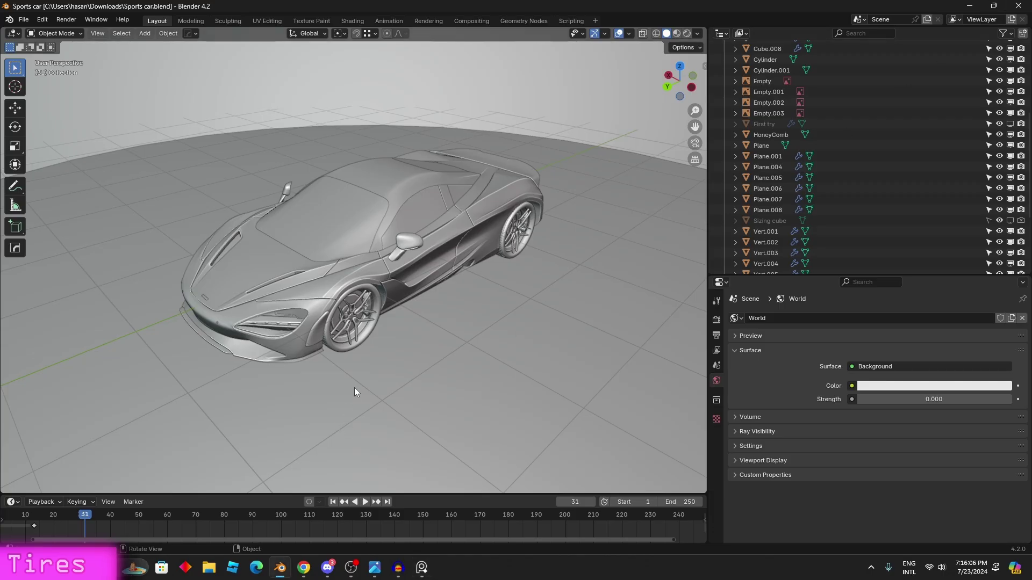
scroll(353, 388, up, 6)
middle_drag(353, 388, 400, 339)
middle_drag(266, 352, 292, 344)
scroll(292, 344, up, 3)
shift+middle_drag(365, 328, 322, 340)
click(421, 568)
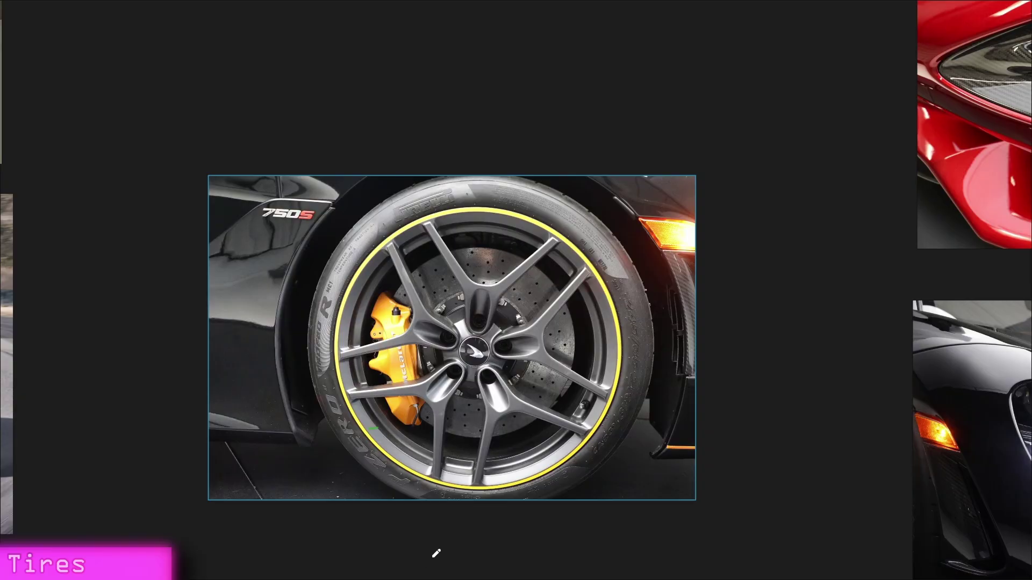
scroll(527, 328, up, 4)
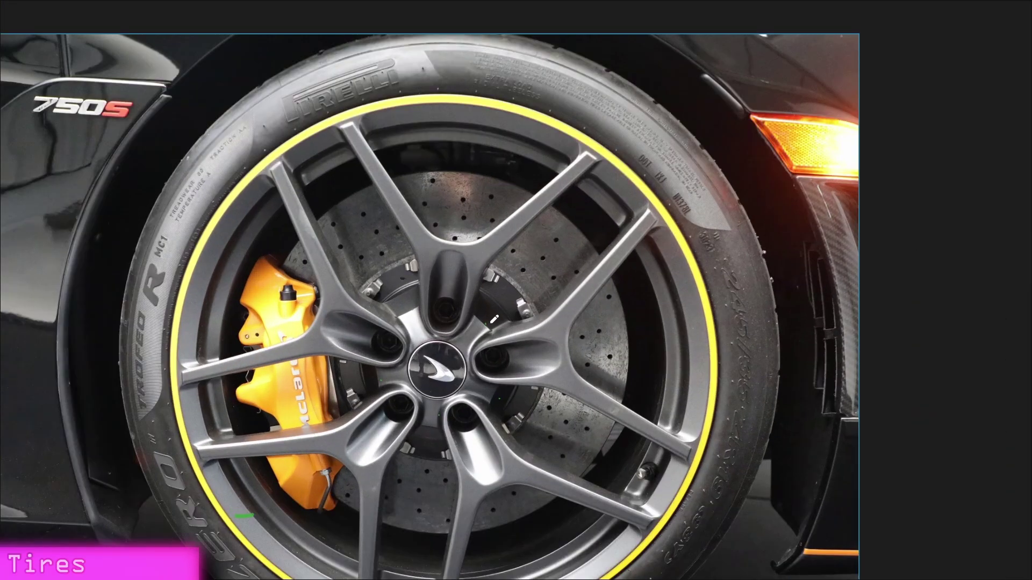
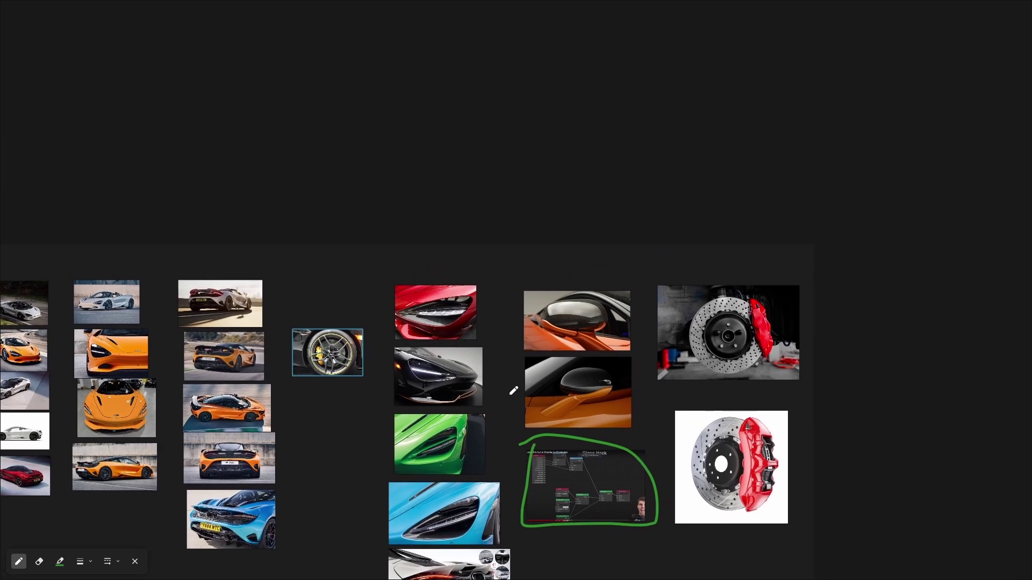
- Draw a green box around the carbon fibre side mirror in the upper orange car mirror photo
scroll(586, 378, up, 5)
middle_drag(562, 248, 572, 347)
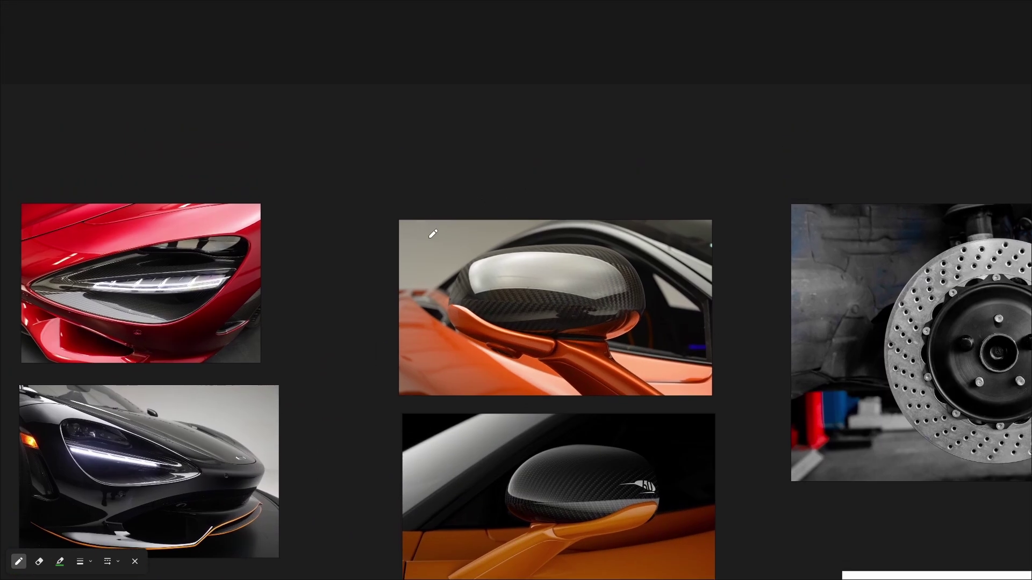
mouse_move(584, 351)
mouse_down()
mouse_move(484, 248)
mouse_move(433, 247)
mouse_up()
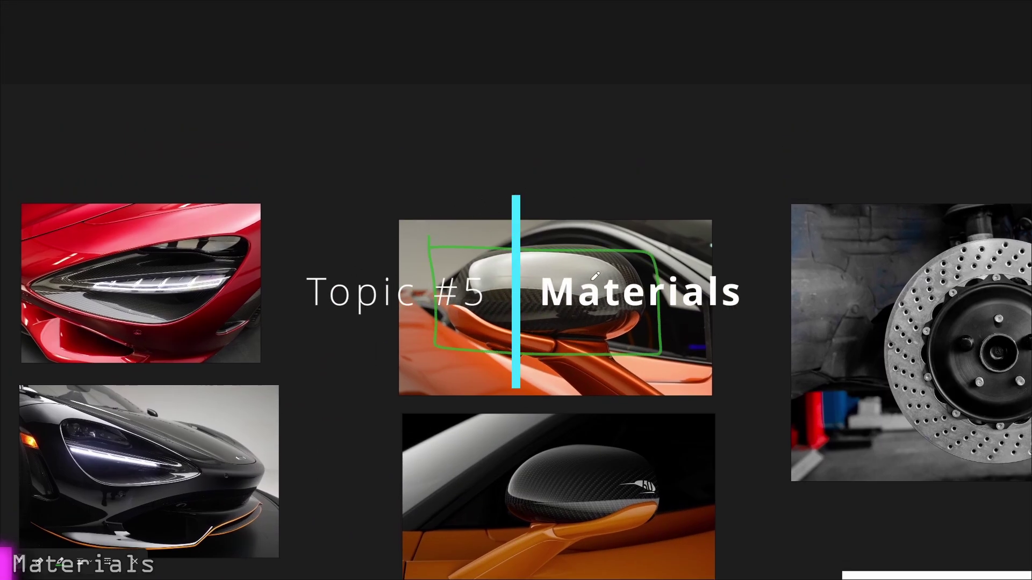
- Switch back to Blender, display the car in rendered shading, and bring its side mirror into close view
key(super)
click(995, 9)
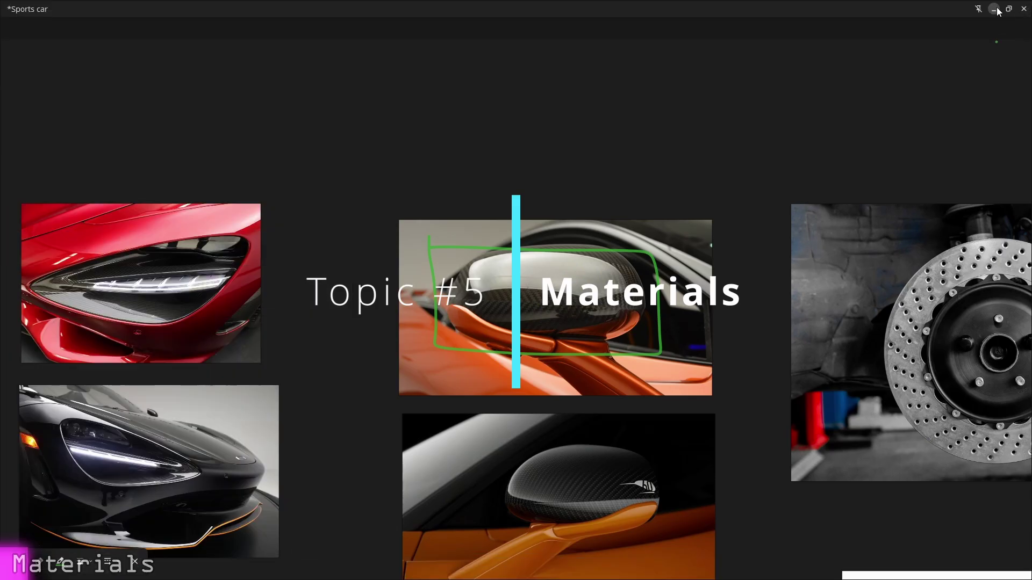
scroll(505, 260, down, 5)
mouse_move(505, 261)
middle_down()
mouse_move(535, 256)
mouse_move(501, 296)
middle_up()
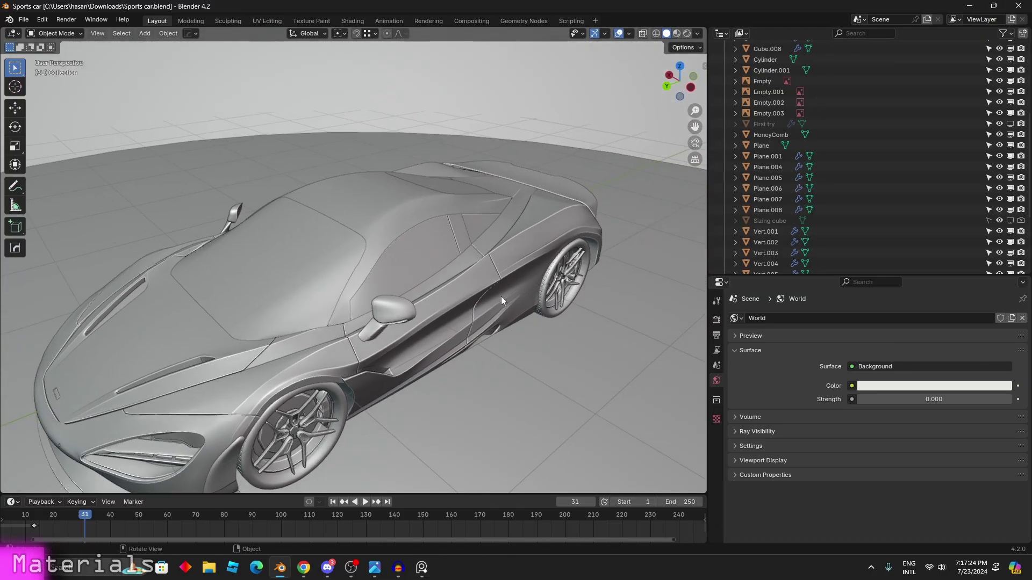
key(z)
key(8)
mouse_move(503, 353)
middle_down()
mouse_move(524, 220)
mouse_move(524, 332)
mouse_move(527, 317)
mouse_move(687, 235)
middle_up()
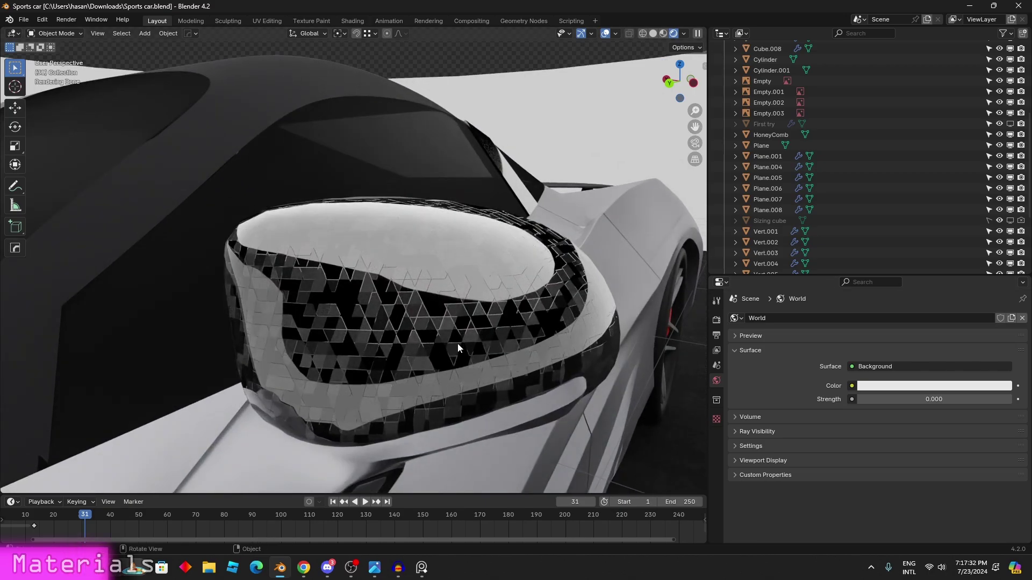
- Select the side mirror and show its carbon fibre material, Material.015, in a Shader Editor replacing the Properties editor
click(719, 283)
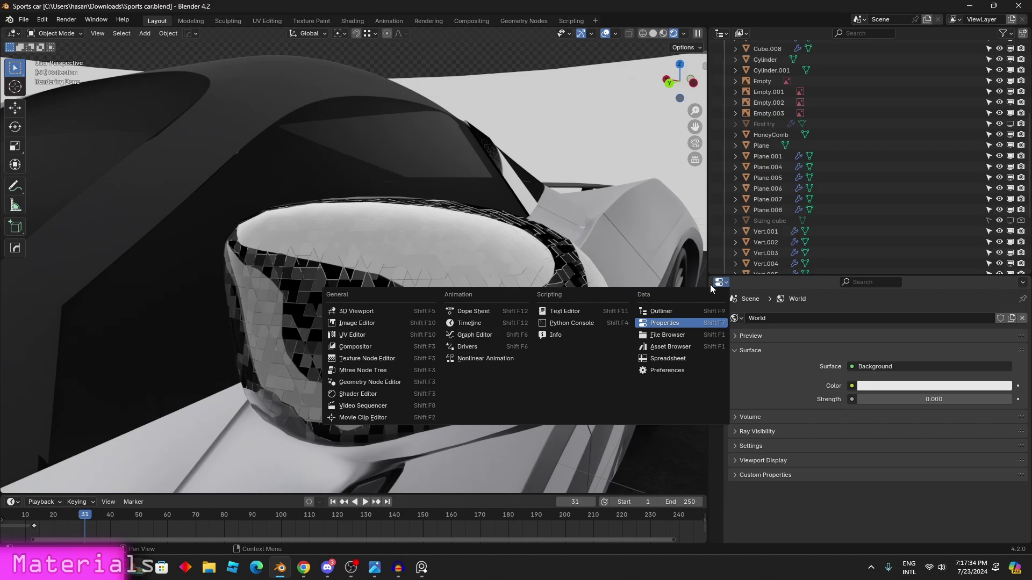
key(Escape)
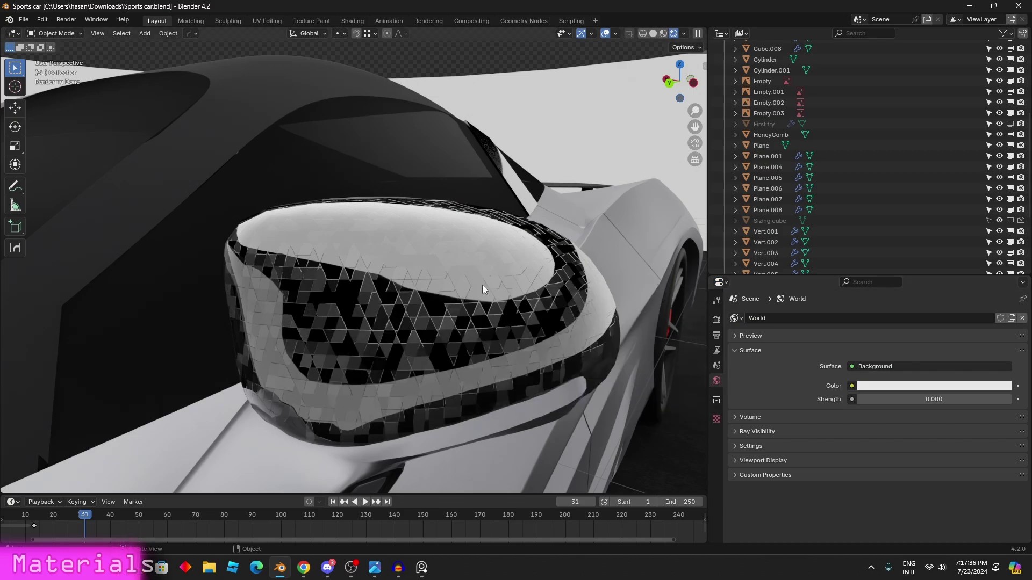
click(484, 288)
key(Tab)
click(527, 303)
key(Tab)
click(719, 283)
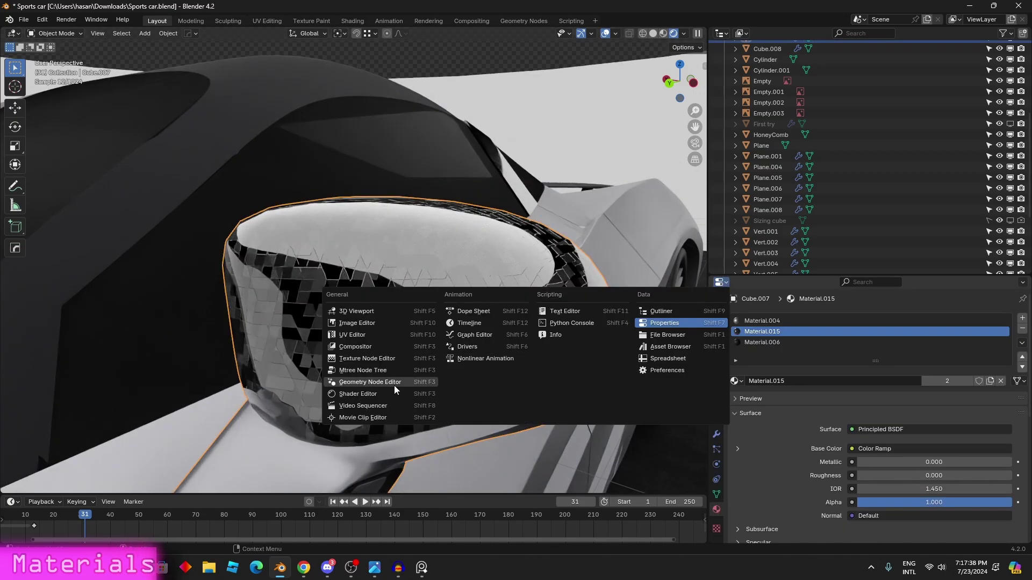
click(395, 394)
key(KP_Decimal)
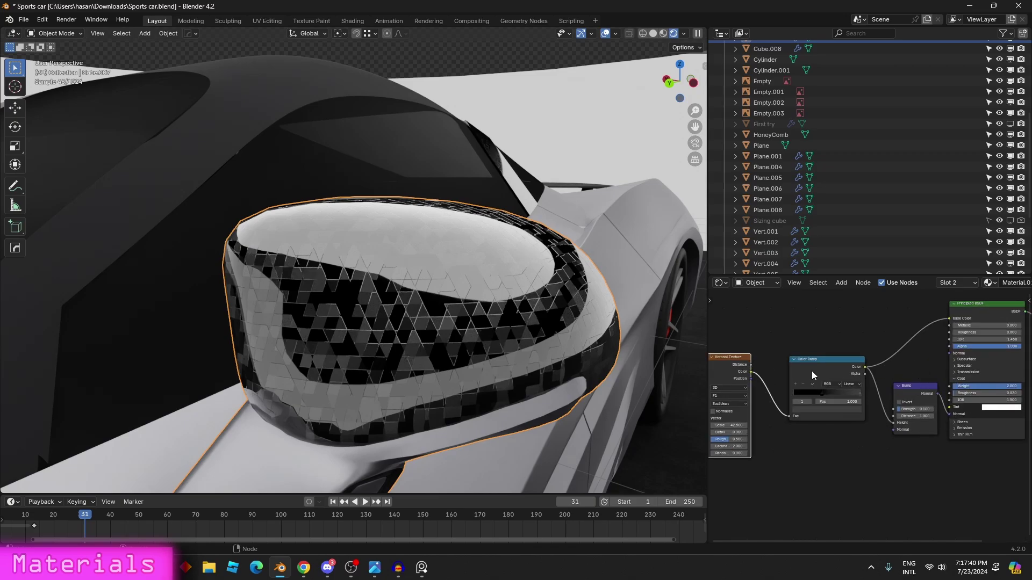
- Try a Randomness of 1.000 on the carbon fibre material's Voronoi Texture node, and return it to 0.000
key(g)
click(882, 371)
scroll(831, 459, up, 3)
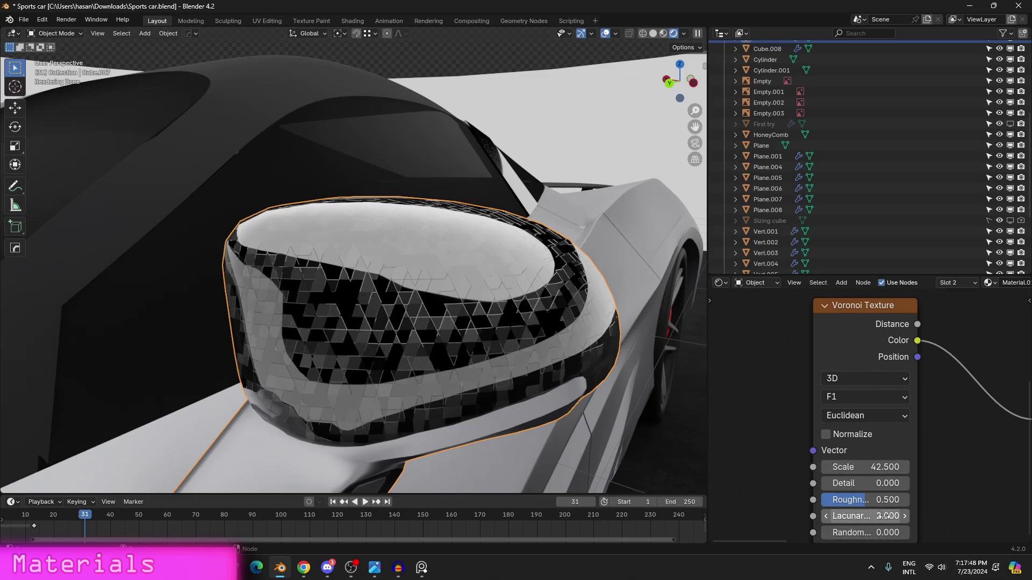
drag(860, 533, 908, 533)
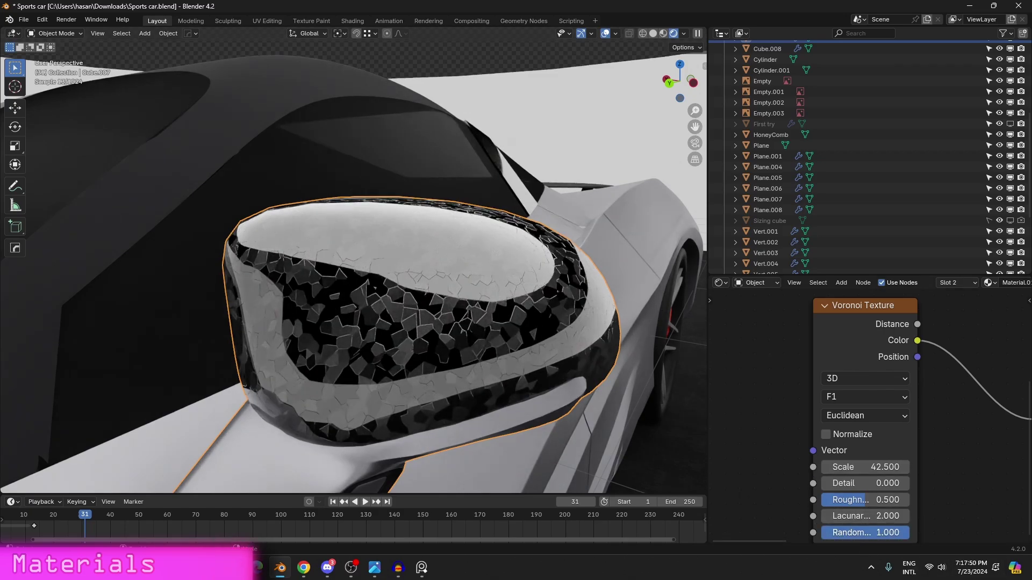
drag(908, 532, 822, 533)
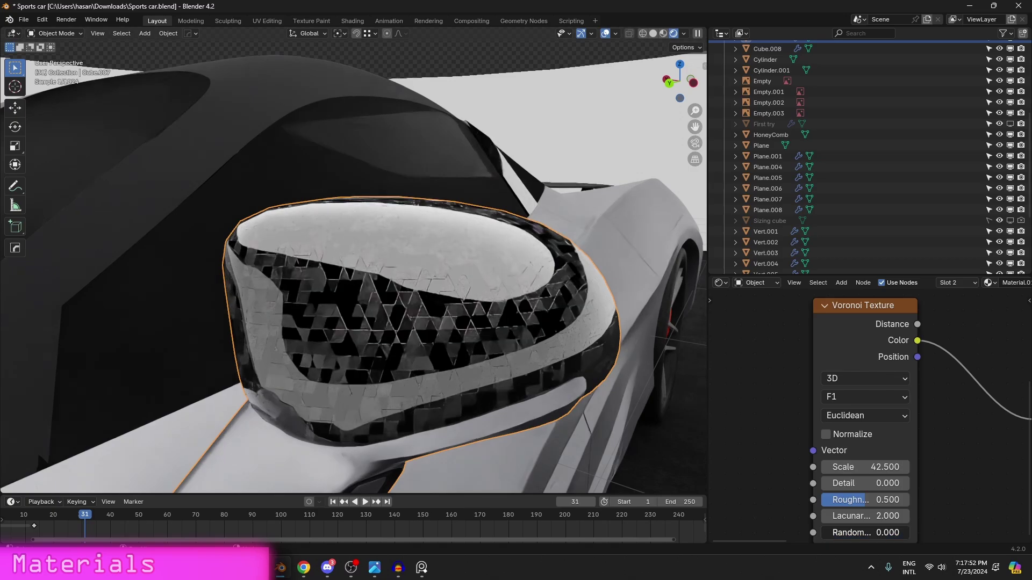
- Try moving the Color Ramp's dark stop closer to the light stop, and undo the change
middle_drag(927, 318, 792, 314)
scroll(883, 373, down, 3)
middle_drag(901, 427, 825, 436)
drag(903, 326, 900, 336)
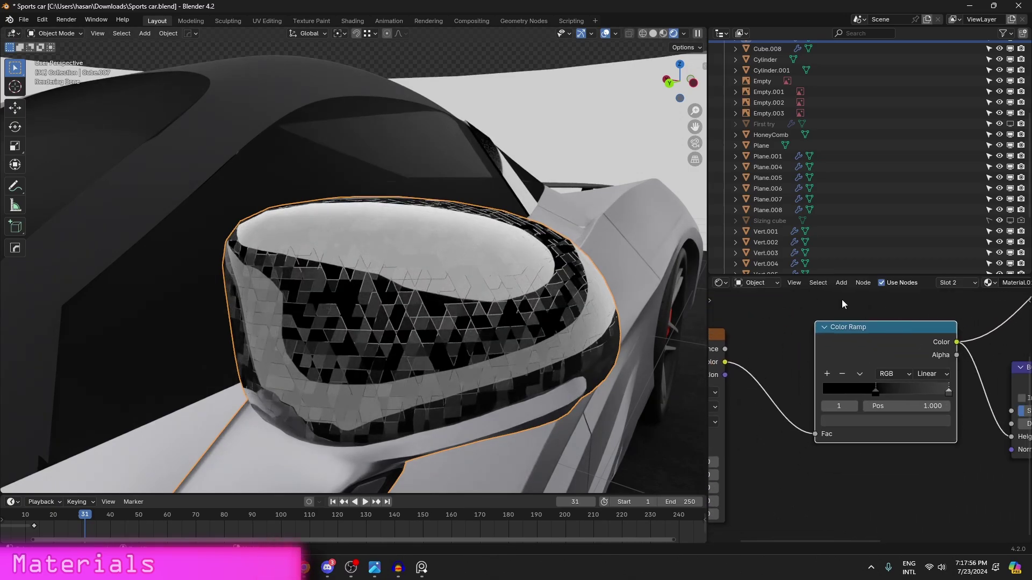
drag(876, 392, 895, 392)
key(ctrl+z)
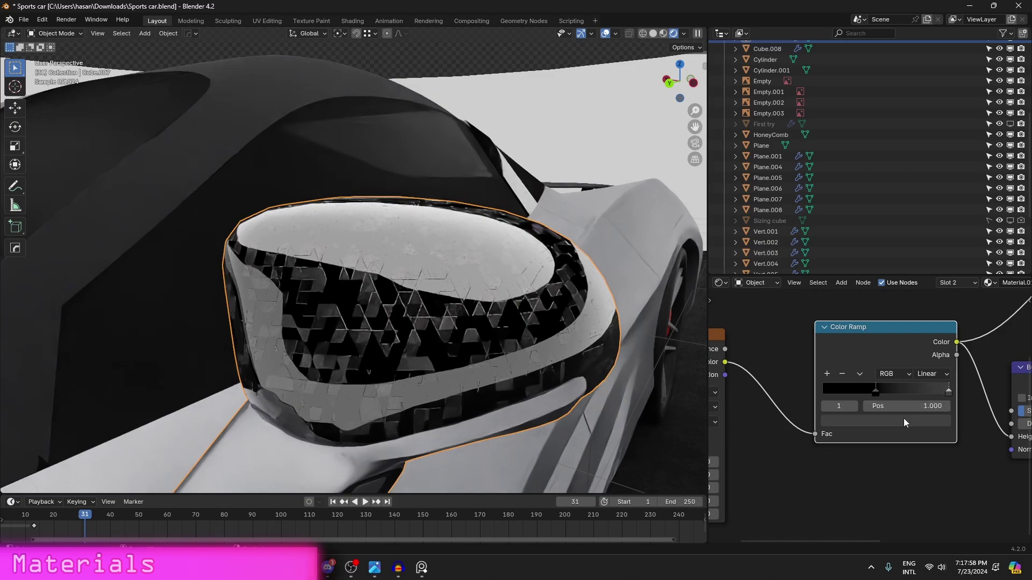
- Examine the Bump node's strength and its link into the Principled BSDF's coat normal, along with the coat settings
middle_drag(937, 435, 725, 456)
mouse_move(816, 403)
mouse_down()
mouse_move(795, 397)
mouse_move(817, 392)
mouse_move(806, 398)
mouse_up()
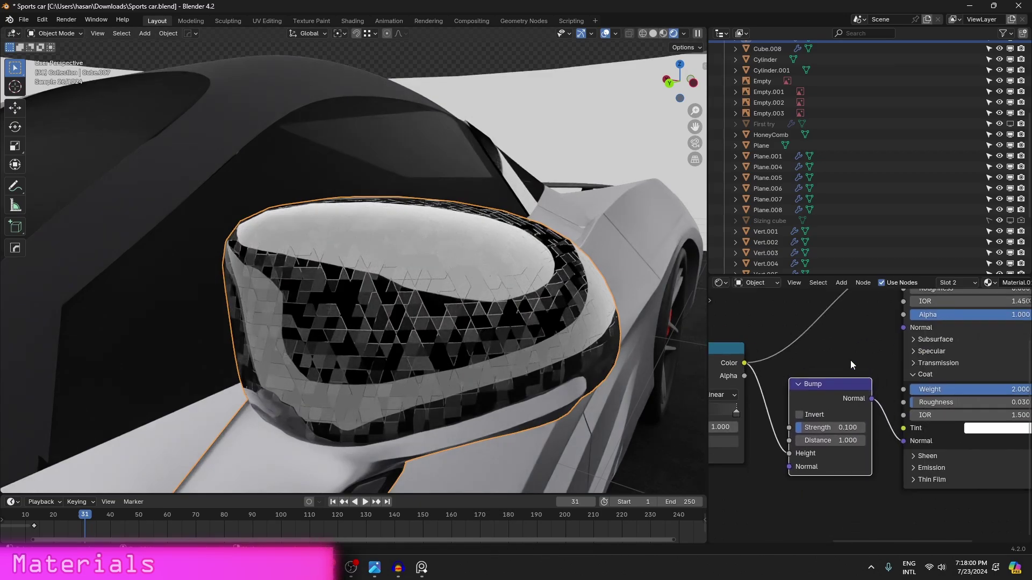
scroll(855, 362, down, 3)
middle_drag(860, 361, 789, 508)
mouse_move(866, 436)
mouse_down()
mouse_move(873, 403)
mouse_move(865, 418)
mouse_up()
middle_drag(872, 443, 881, 327)
scroll(881, 327, up, 1)
scroll(881, 326, up, 1)
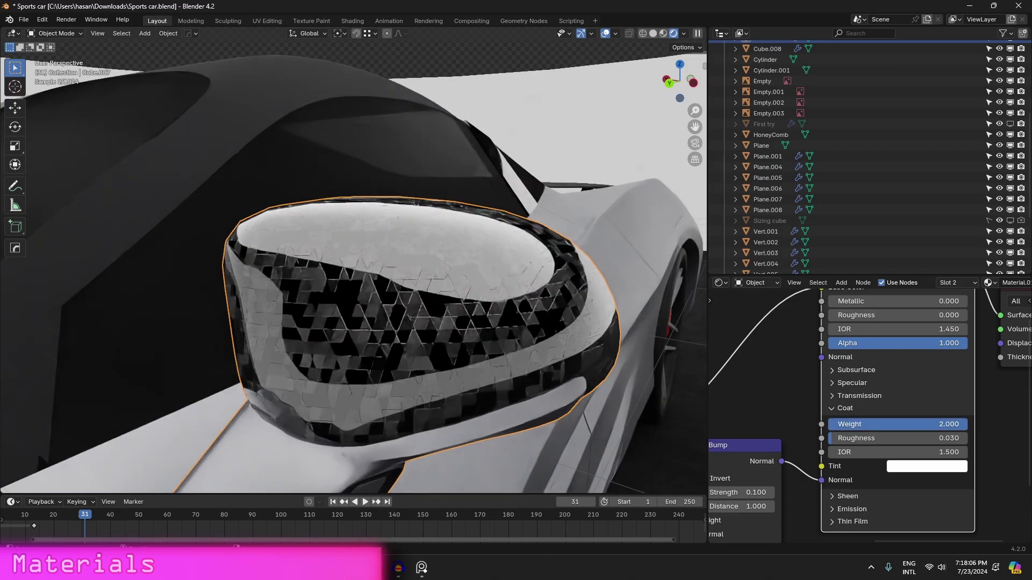
- Bring the whole car into view, select its window glass, and display the complete glass material node tree
scroll(655, 348, down, 10)
scroll(411, 328, up, 8)
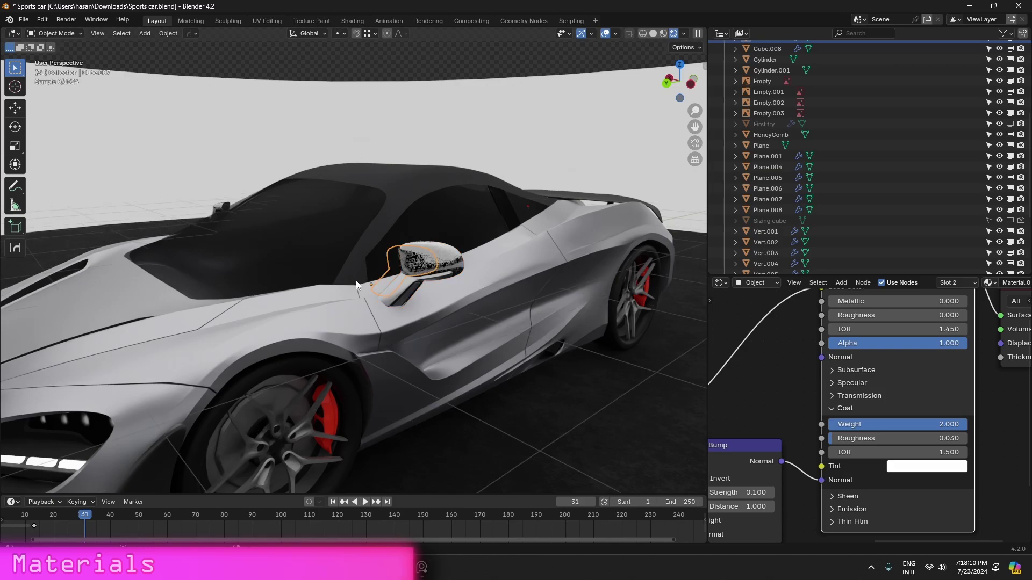
scroll(370, 282, down, 2)
shift+middle_drag(382, 288, 437, 247)
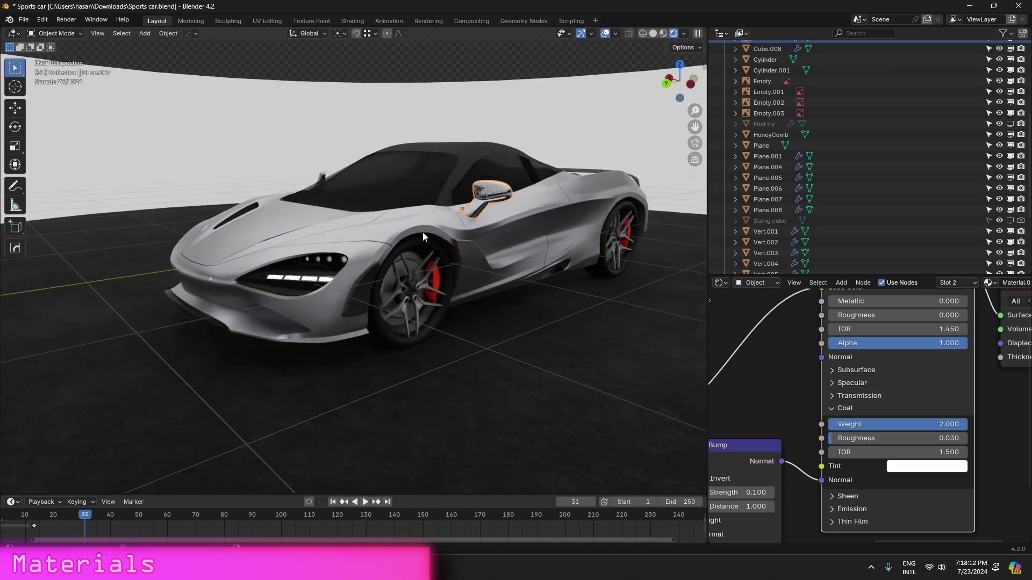
middle_drag(405, 200, 345, 336)
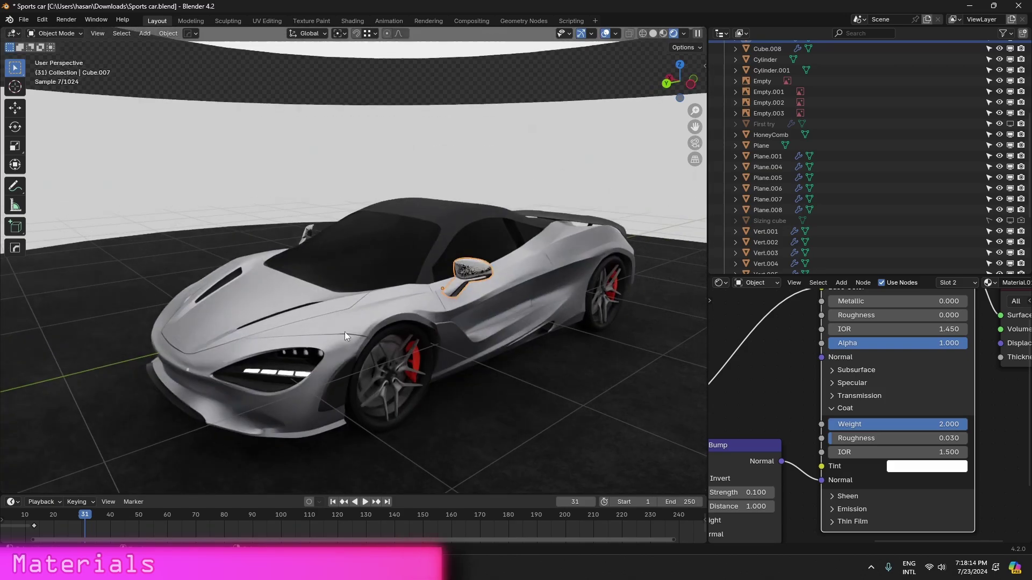
click(331, 240)
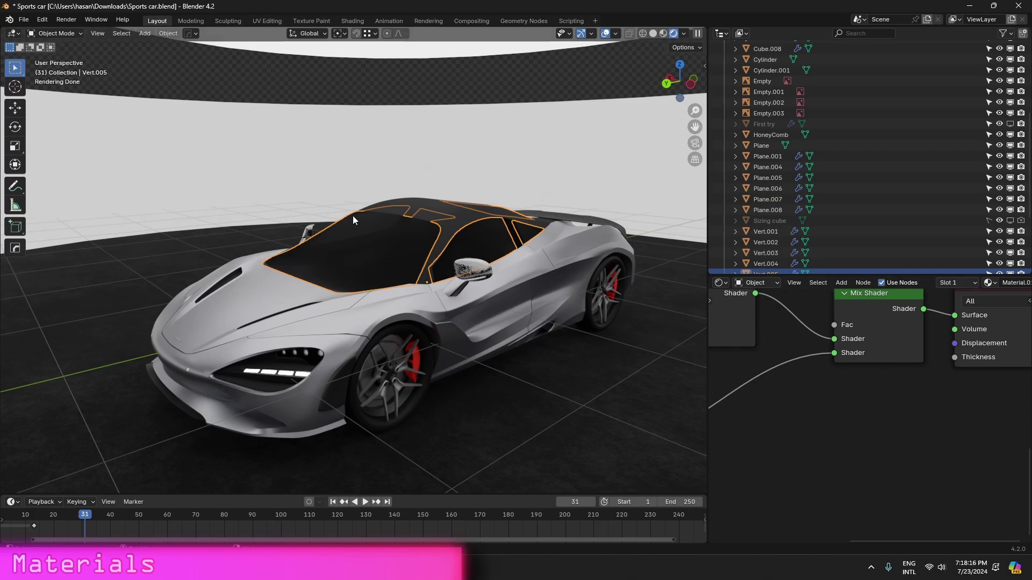
scroll(842, 408, down, 8)
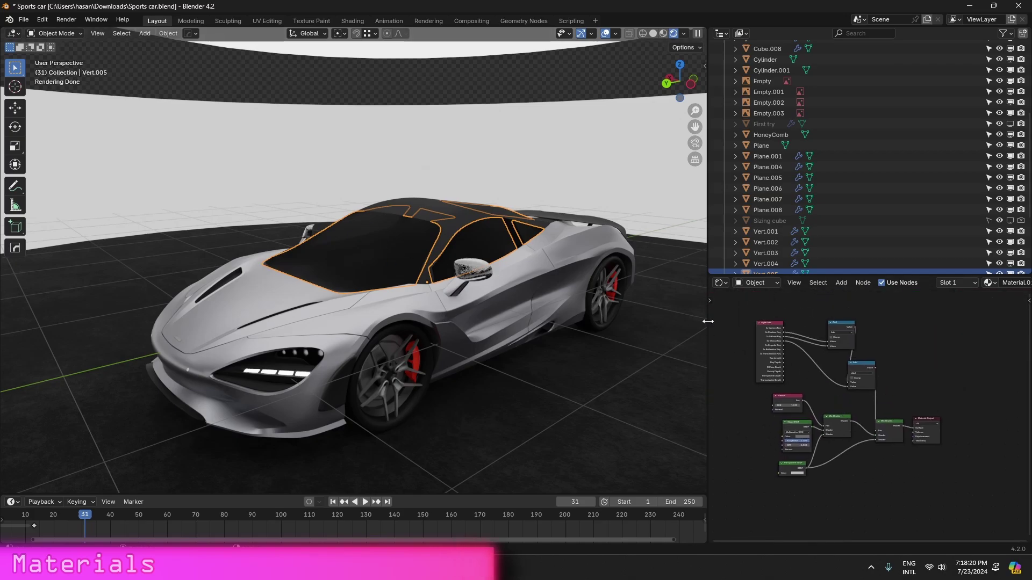
- Enlarge the shader editor and bring the window glass material's node tree into close view
drag(707, 321, 424, 306)
drag(564, 276, 565, 136)
scroll(812, 332, up, 2)
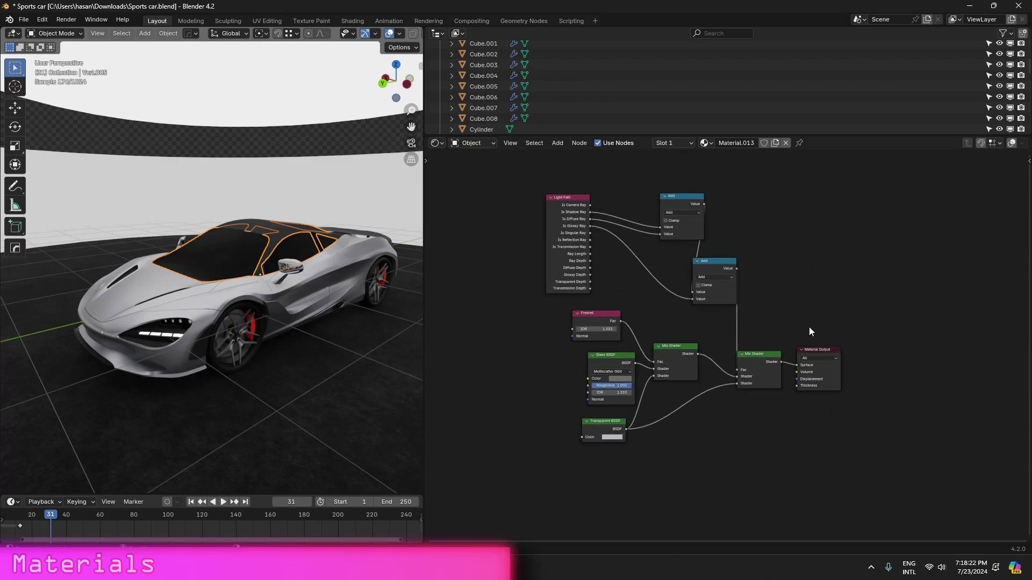
scroll(604, 305, up, 4)
middle_drag(611, 309, 653, 304)
- Reposition the Glass BSDF, Transparent BSDF, Fresnel and both Mix Shader nodes in the glass material's node tree
mouse_move(651, 374)
mouse_down()
mouse_move(660, 365)
mouse_move(645, 370)
mouse_up()
drag(648, 472, 660, 470)
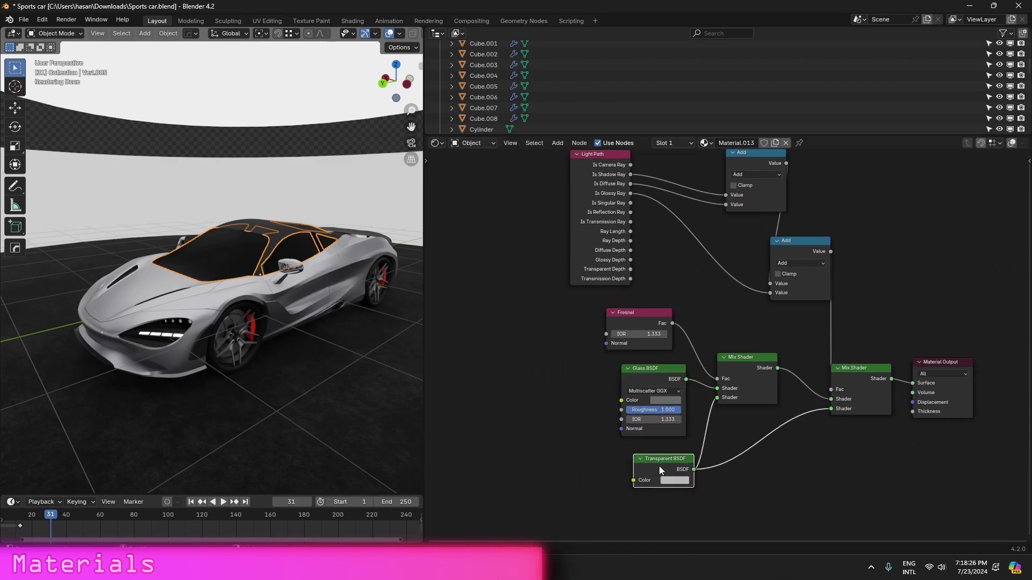
drag(733, 368, 735, 368)
drag(862, 387, 857, 385)
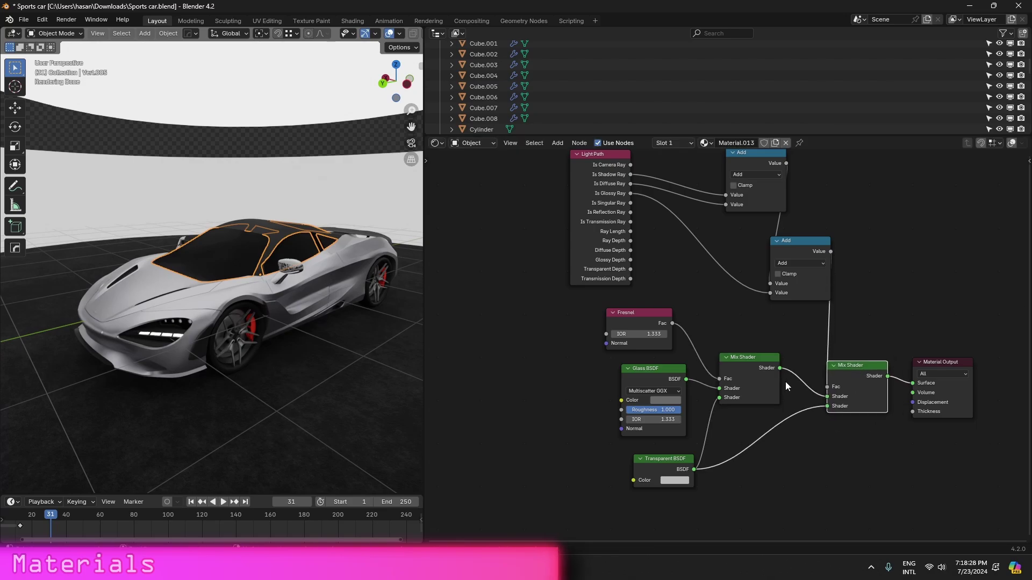
drag(750, 376, 771, 381)
drag(633, 324, 650, 325)
scroll(566, 240, down, 3)
scroll(769, 459, up, 2)
middle_drag(810, 348, 786, 371)
drag(756, 417, 769, 420)
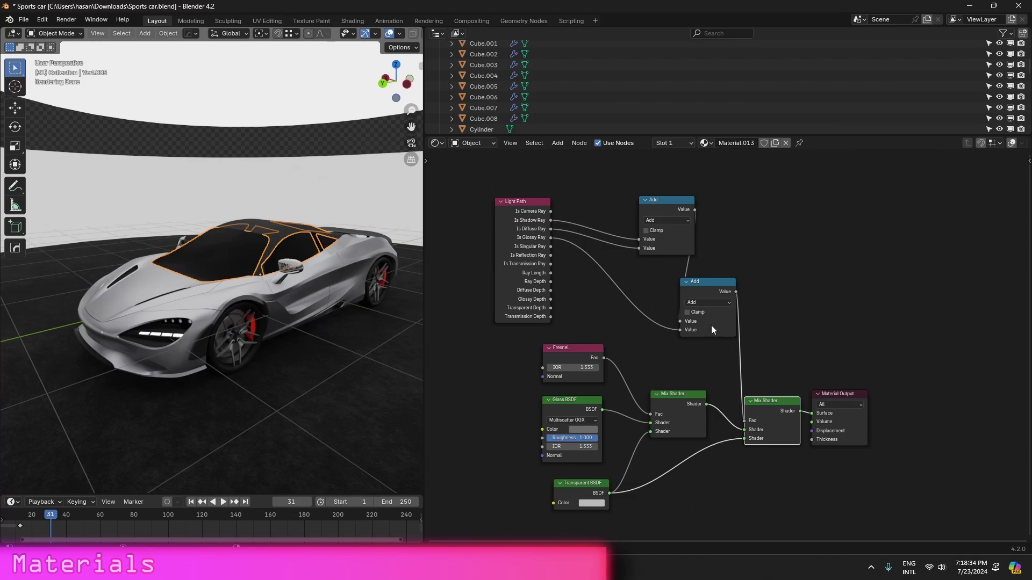
- Select the Light Path node and the two Add nodes for a closer look, and clear the selection
drag(485, 157, 862, 333)
scroll(535, 250, up, 1)
scroll(535, 250, up, 1)
click(865, 331)
scroll(866, 331, down, 3)
middle_drag(865, 331, 858, 317)
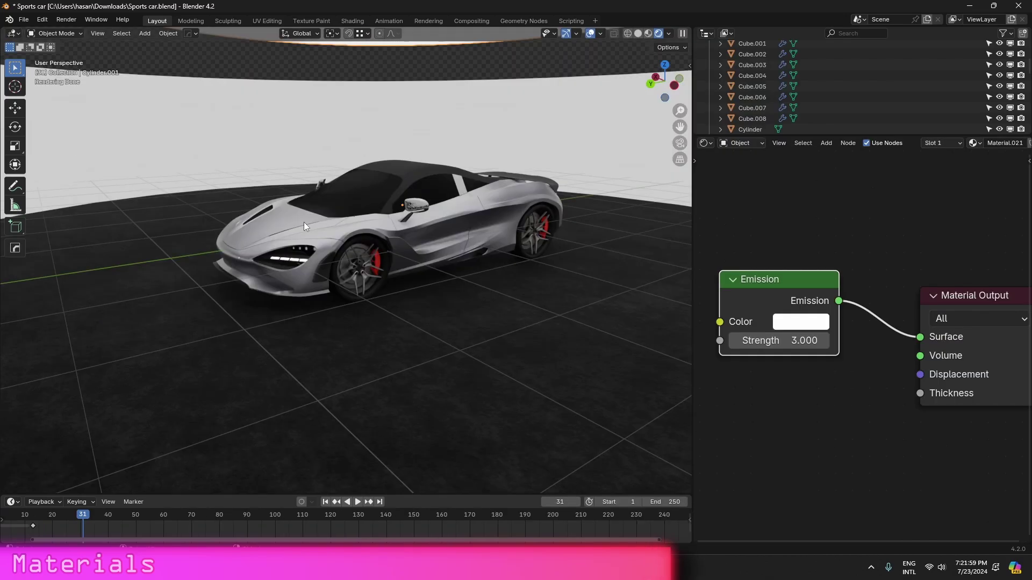
- Select the car body and display the full node tree of its Slot 1 material in a wider shader editor
middle_drag(345, 263, 372, 250)
click(372, 250)
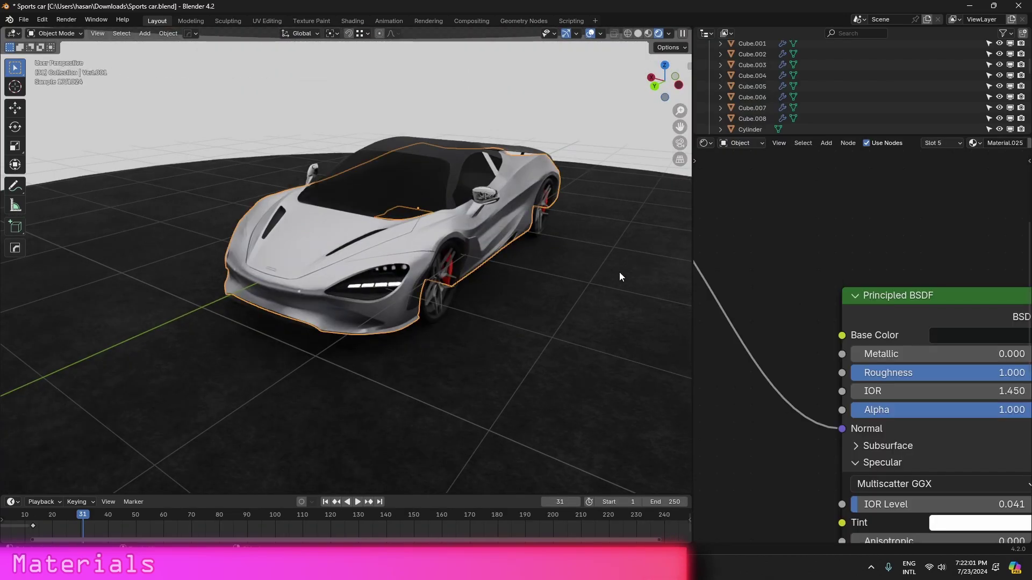
scroll(847, 269, down, 4)
scroll(360, 241, up, 8)
scroll(360, 240, down, 6)
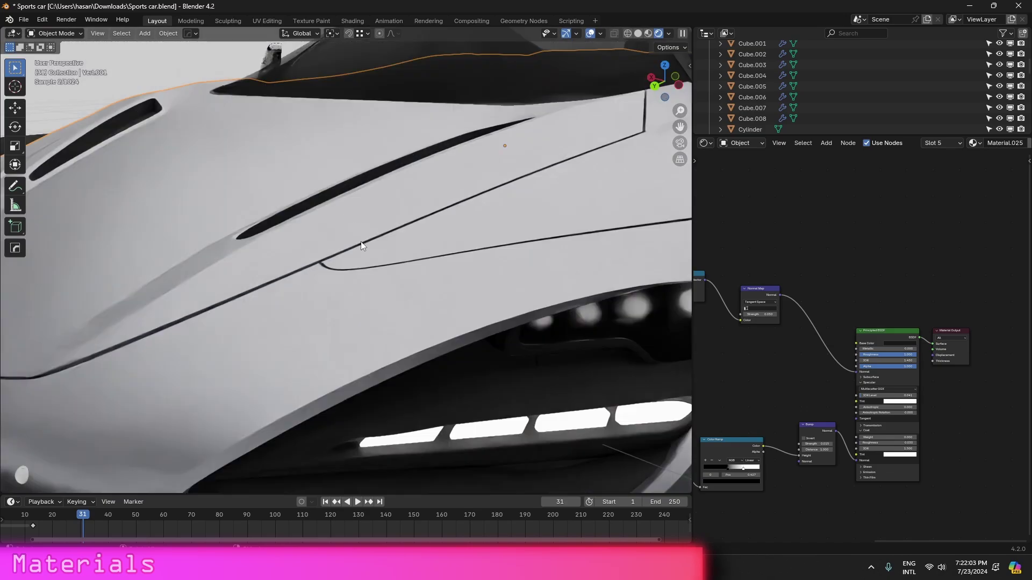
scroll(759, 278, down, 2)
drag(693, 235, 643, 234)
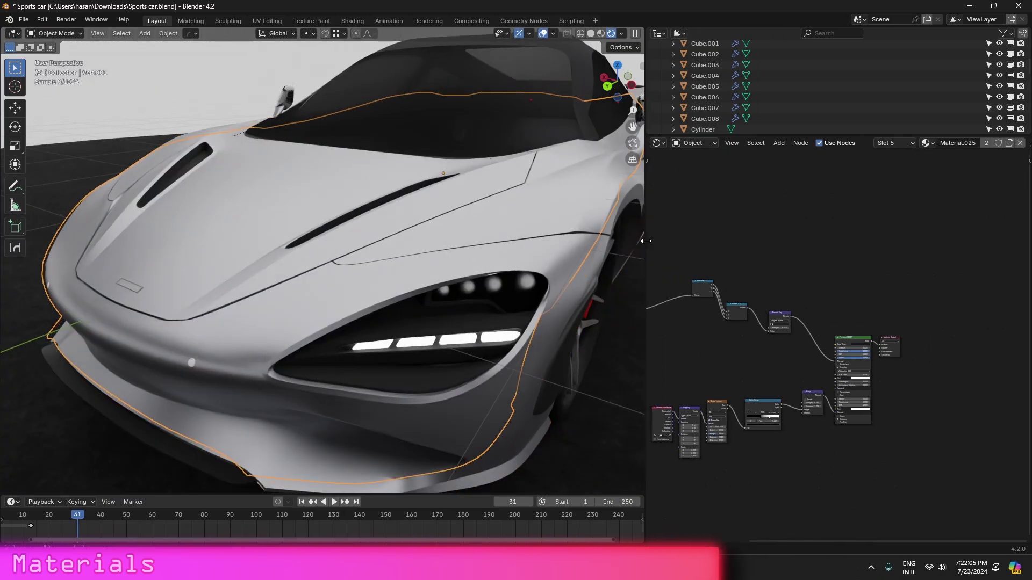
scroll(782, 326, down, 2)
click(825, 283)
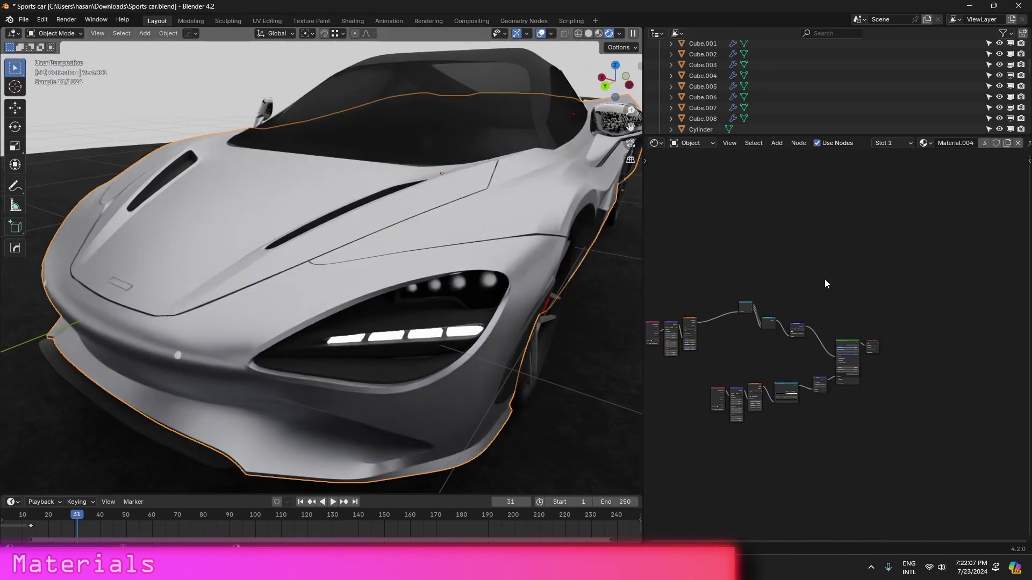
- Move the three texture input nodes that feed Separate XYZ closer to it in the body paint node tree
middle_drag(753, 313, 847, 302)
scroll(848, 302, up, 2)
drag(676, 257, 785, 342)
key(g)
click(787, 343)
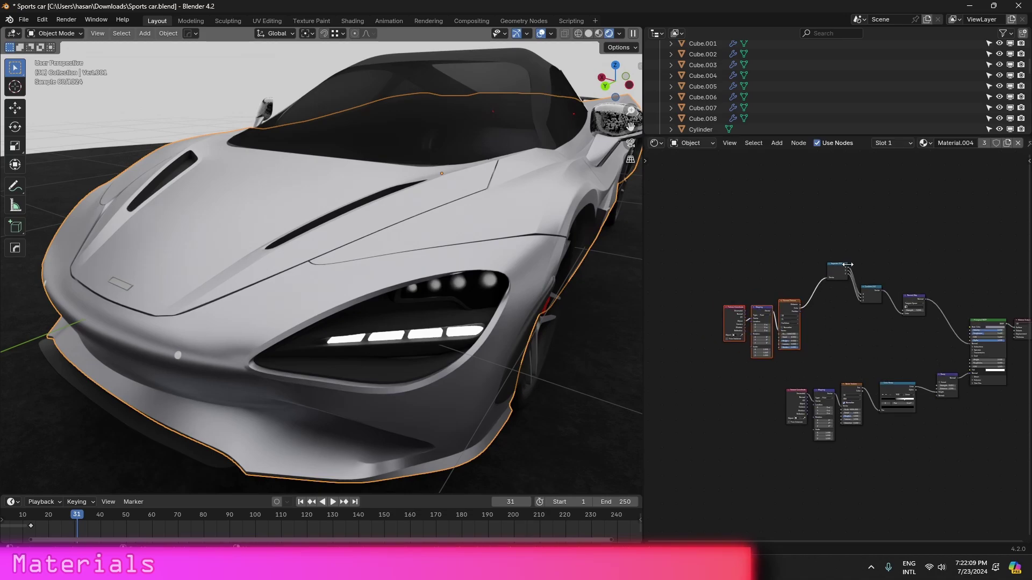
- Examine the Separate XYZ, Combine XYZ, Normal Map and Bump chains and their links into the paint material's Principled BSDF
scroll(806, 349, up, 5)
middle_drag(840, 362, 932, 341)
middle_drag(751, 306, 761, 362)
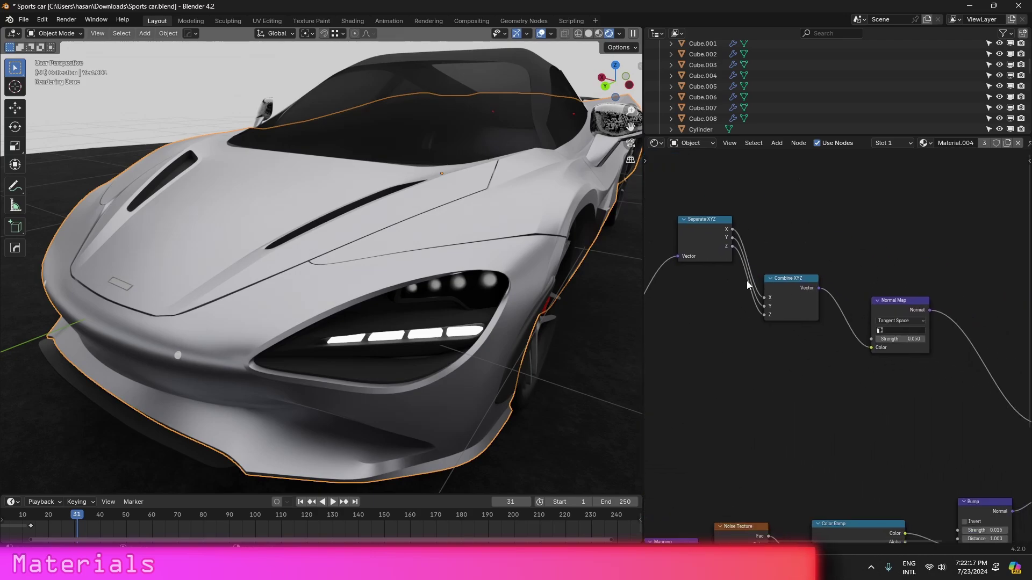
middle_drag(961, 298, 870, 274)
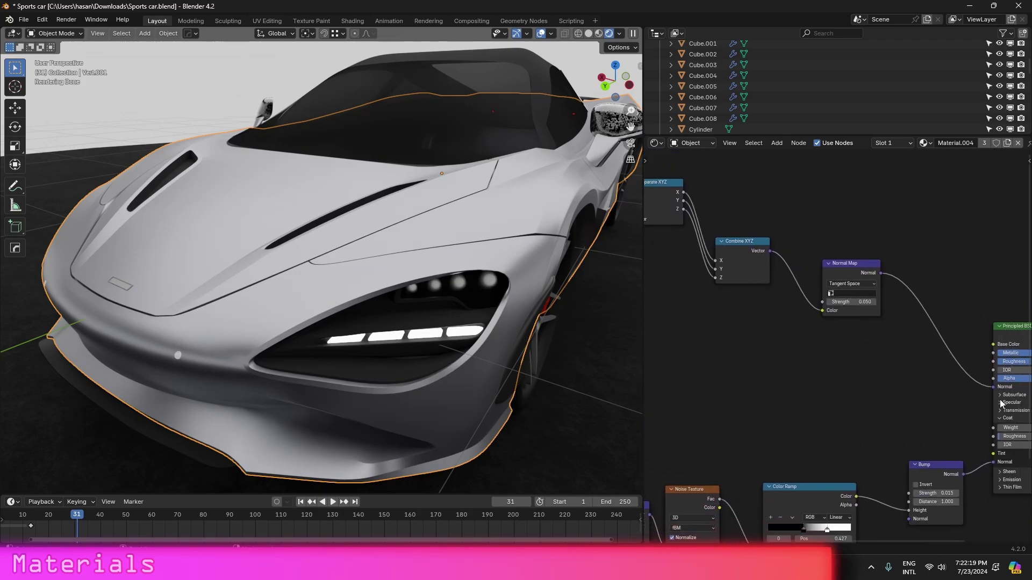
middle_drag(1001, 404, 887, 313)
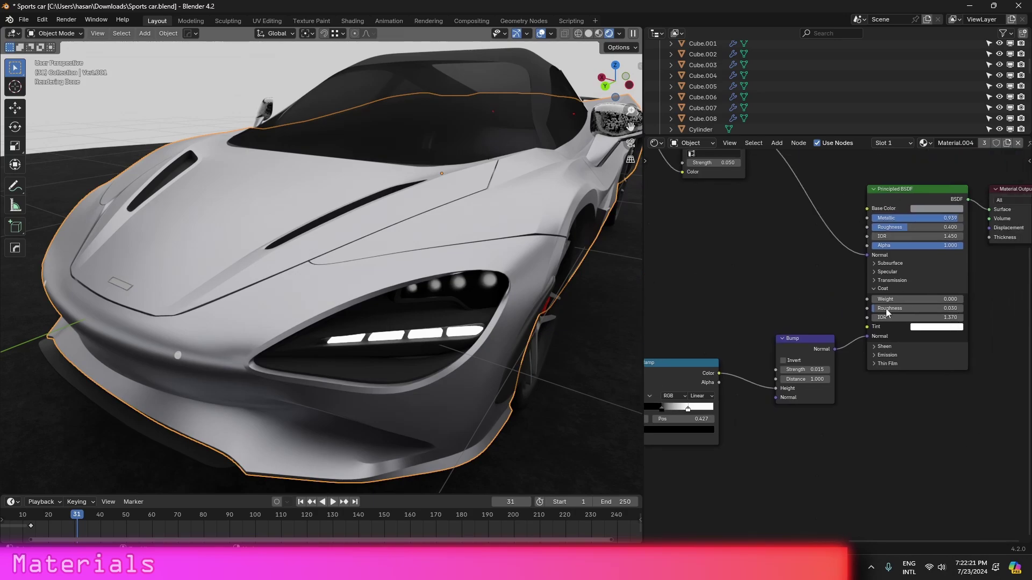
middle_drag(746, 306, 713, 286)
scroll(783, 281, down, 6)
scroll(736, 334, up, 5)
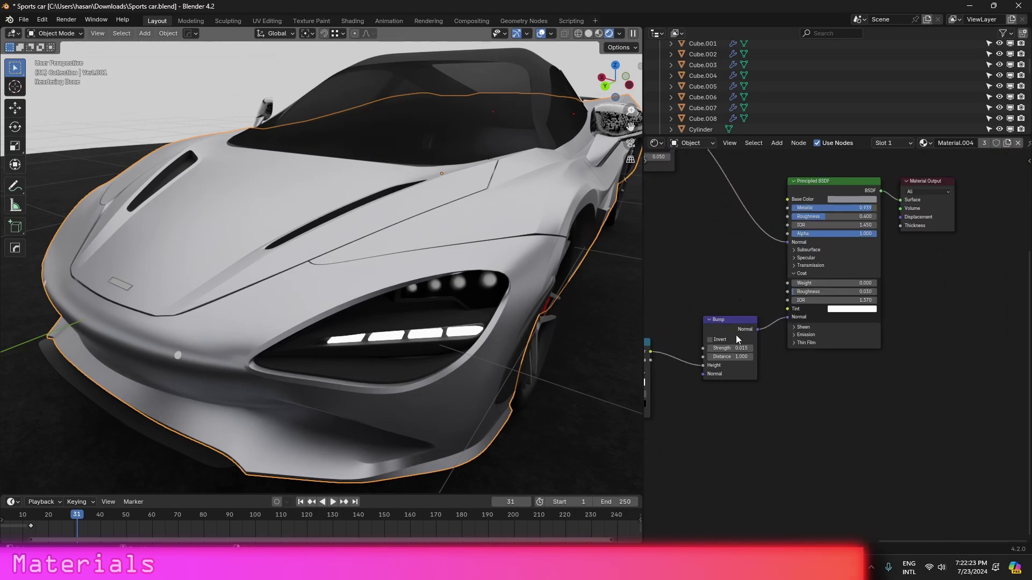
middle_drag(855, 267, 893, 328)
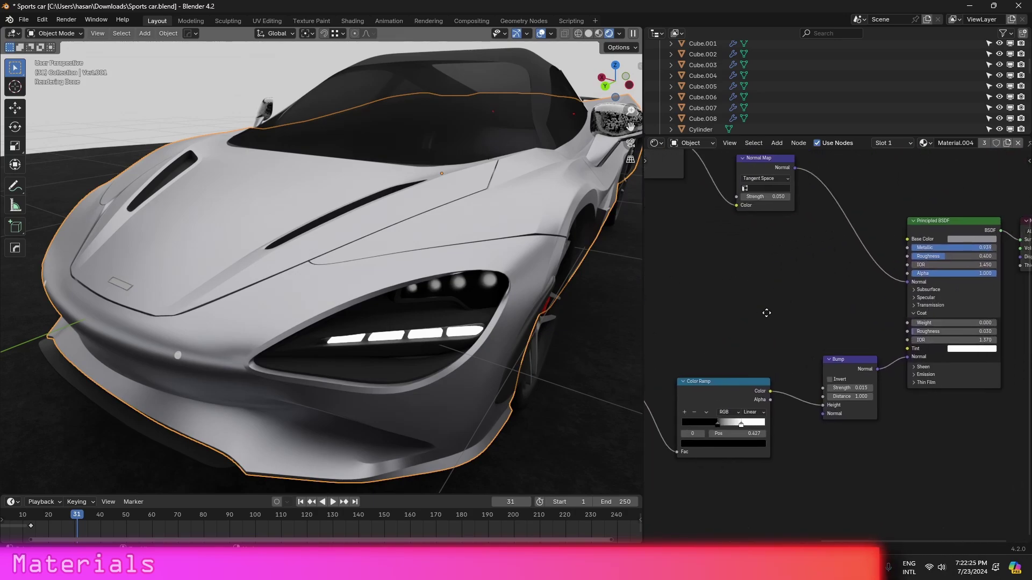
middle_drag(881, 236, 707, 293)
scroll(708, 291, up, 1)
scroll(780, 287, up, 2)
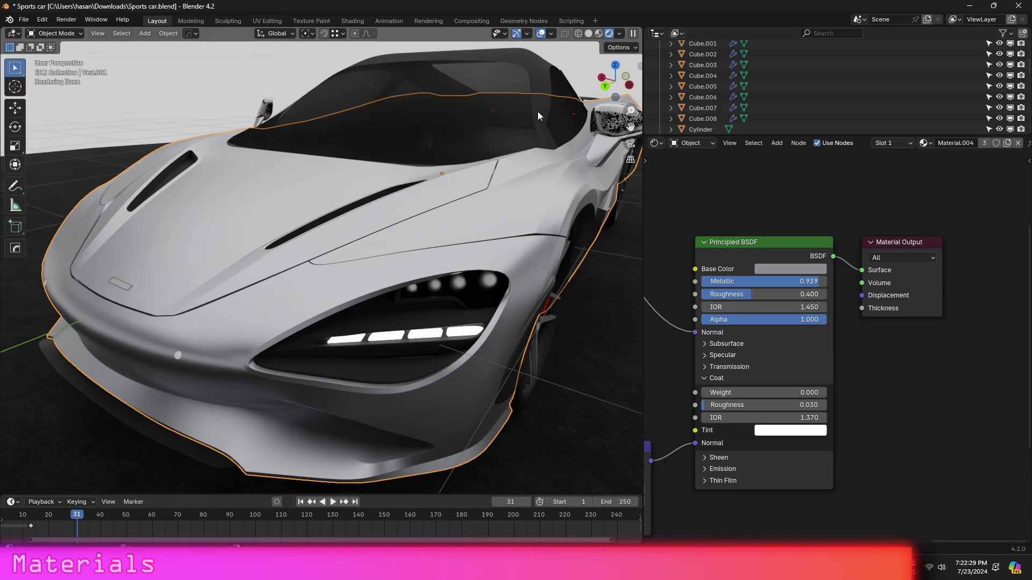
- Try lowering the Roughness of the paint material's Principled BSDF, and undo the change
drag(738, 295, 686, 295)
key(ctrl+z)
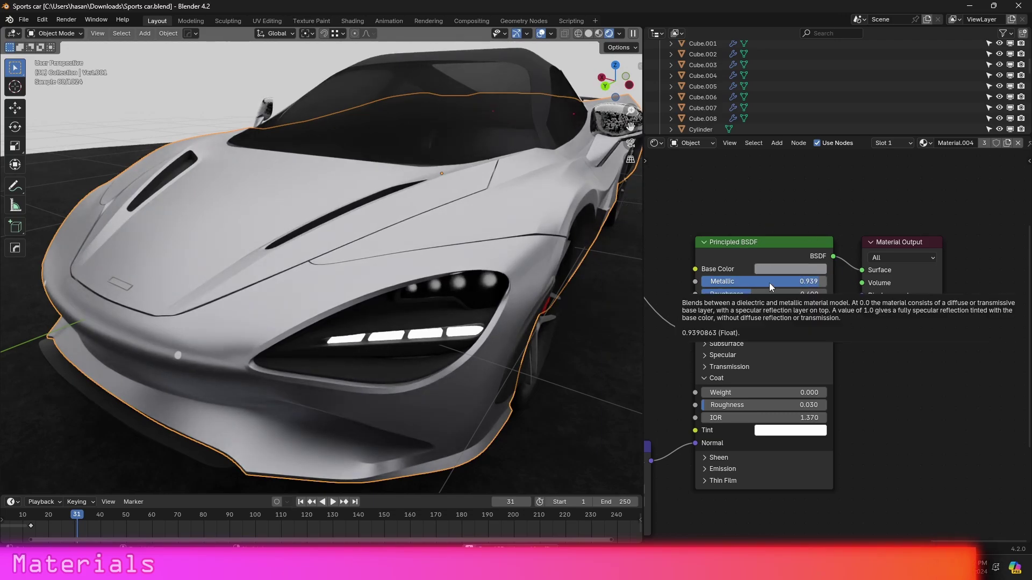
scroll(814, 336, down, 4)
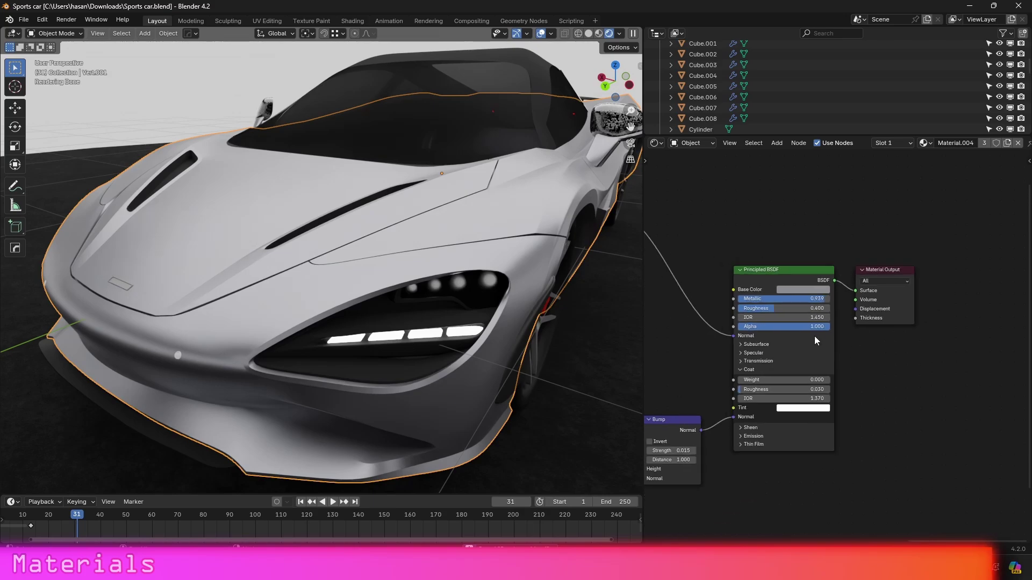
scroll(815, 337, up, 2)
- Expand the Principled BSDF's collapsed sections to review settings including Subsurface, Specular and Transmission
click(730, 451)
click(729, 451)
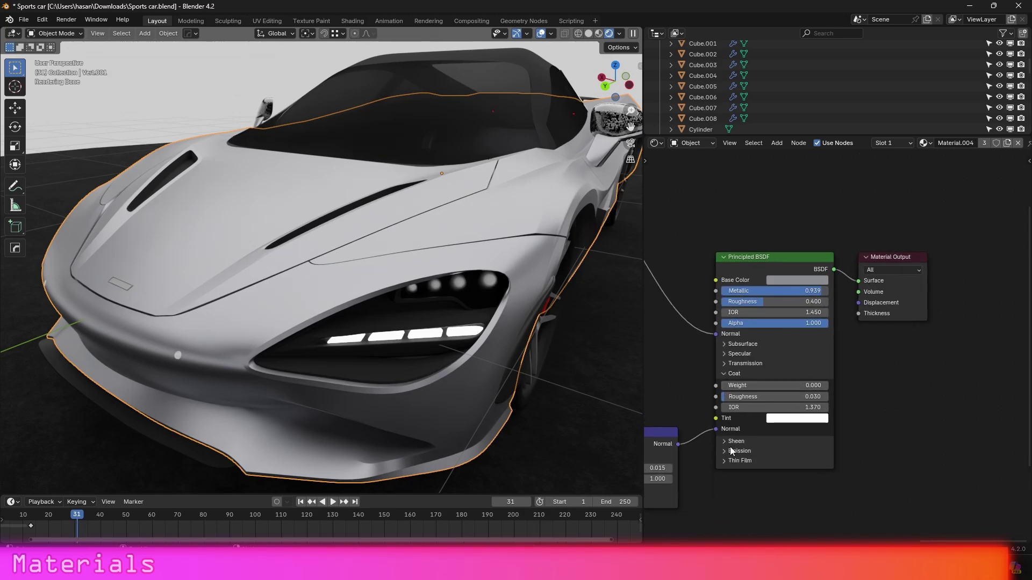
click(729, 449)
click(730, 442)
click(740, 374)
click(742, 364)
click(739, 348)
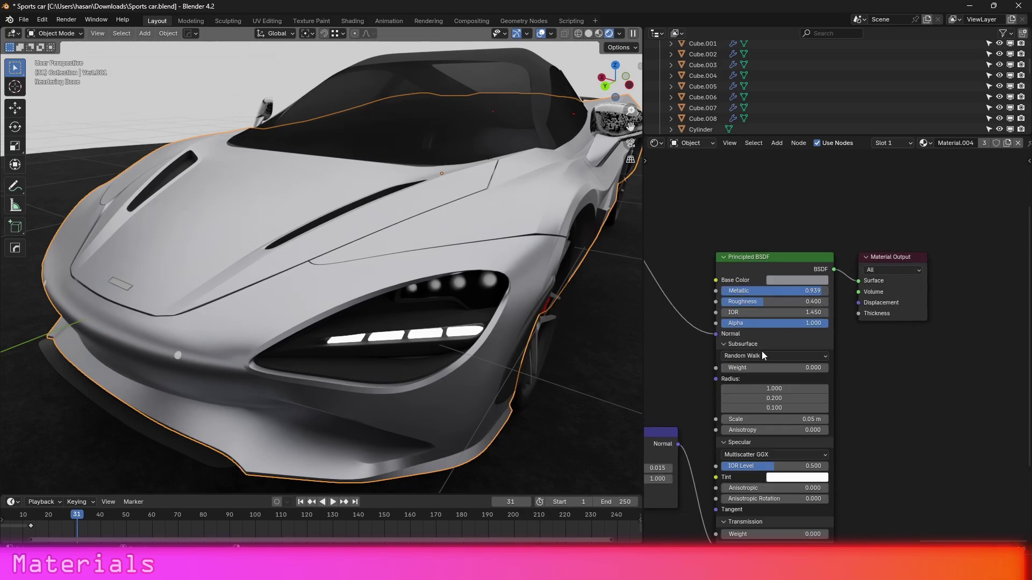
scroll(806, 344, down, 1)
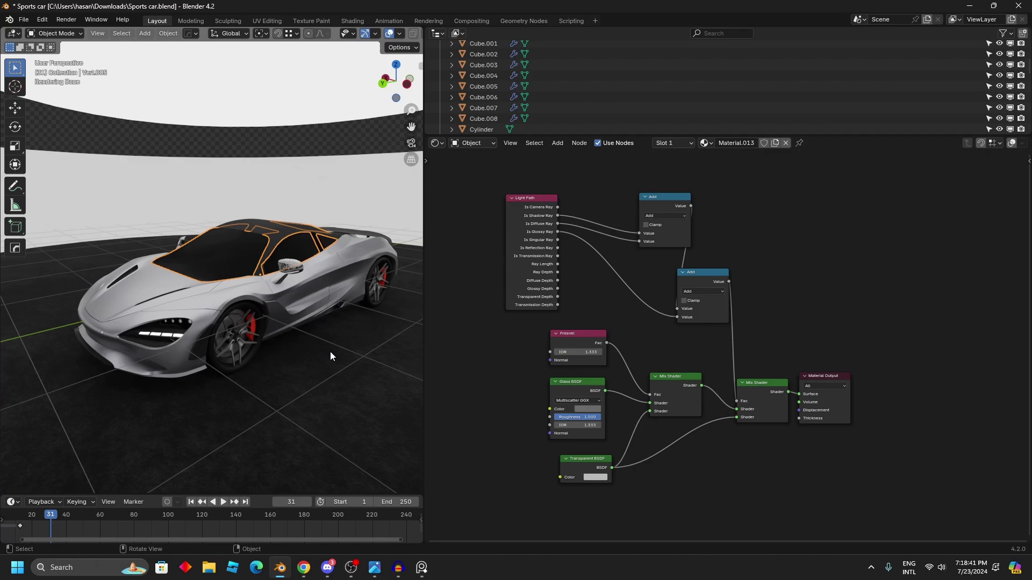
- Replace the glass material's node tree with the material properties and enlarge the 3D viewport
middle_drag(330, 352, 376, 322)
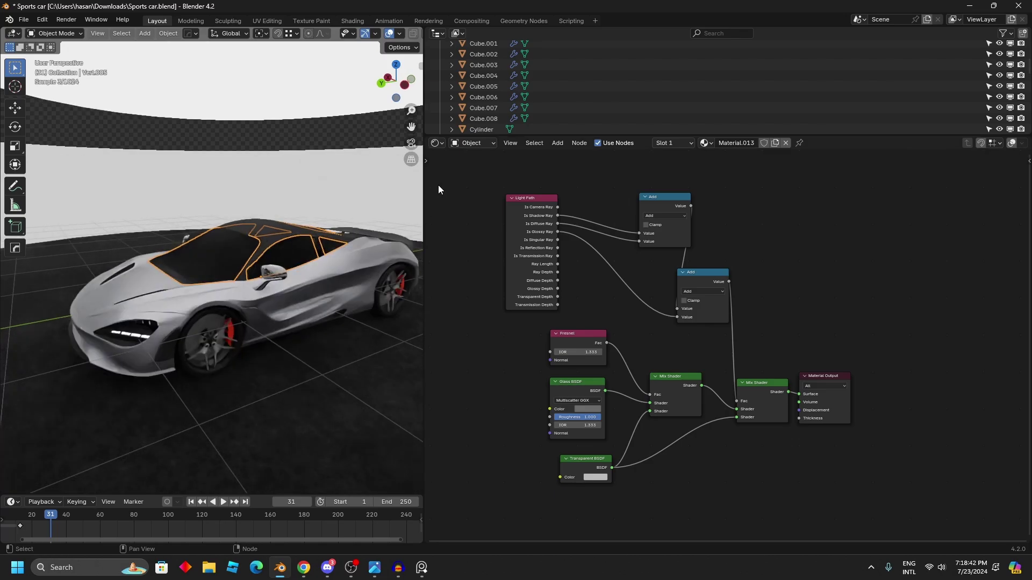
click(437, 143)
click(771, 184)
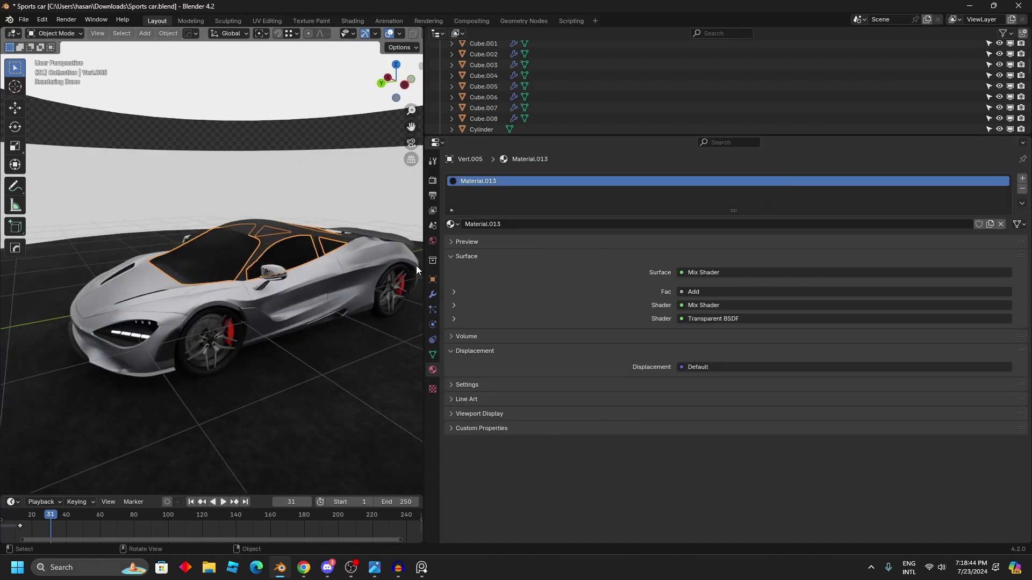
drag(424, 265, 859, 301)
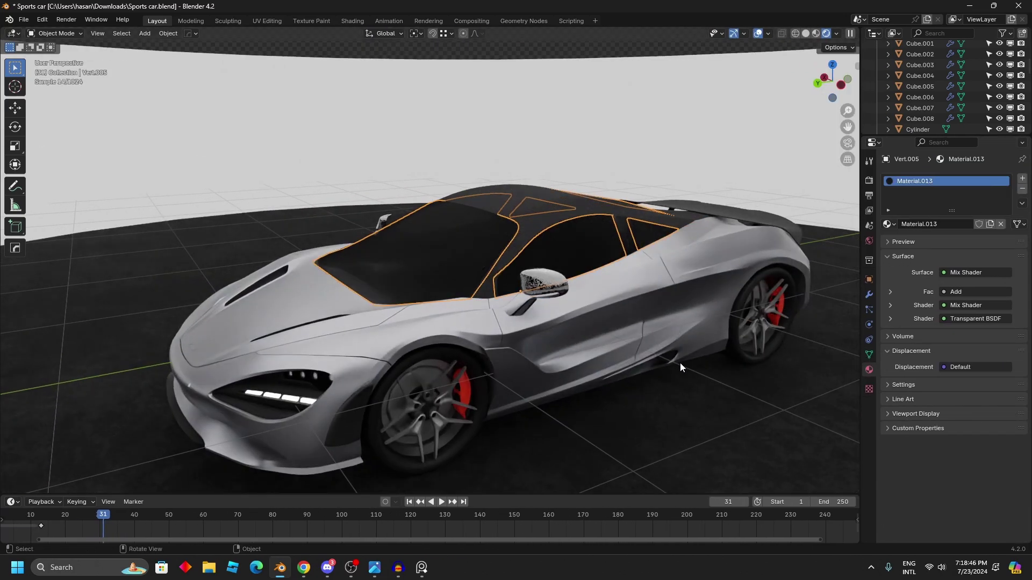
- Select the transparent rear light covers and view them closely from the back of the car
middle_drag(679, 363, 590, 316)
middle_drag(495, 334, 482, 335)
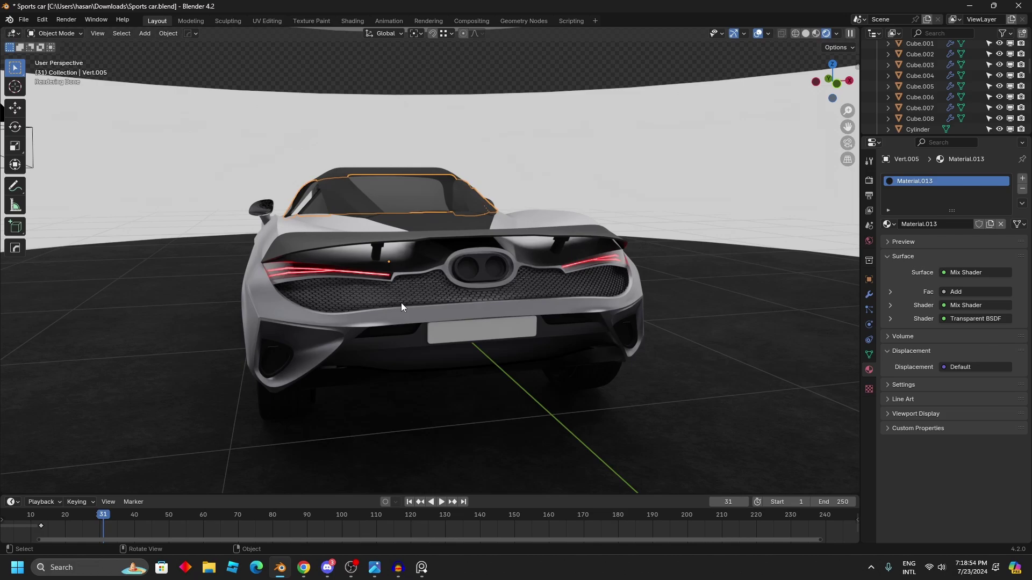
click(335, 271)
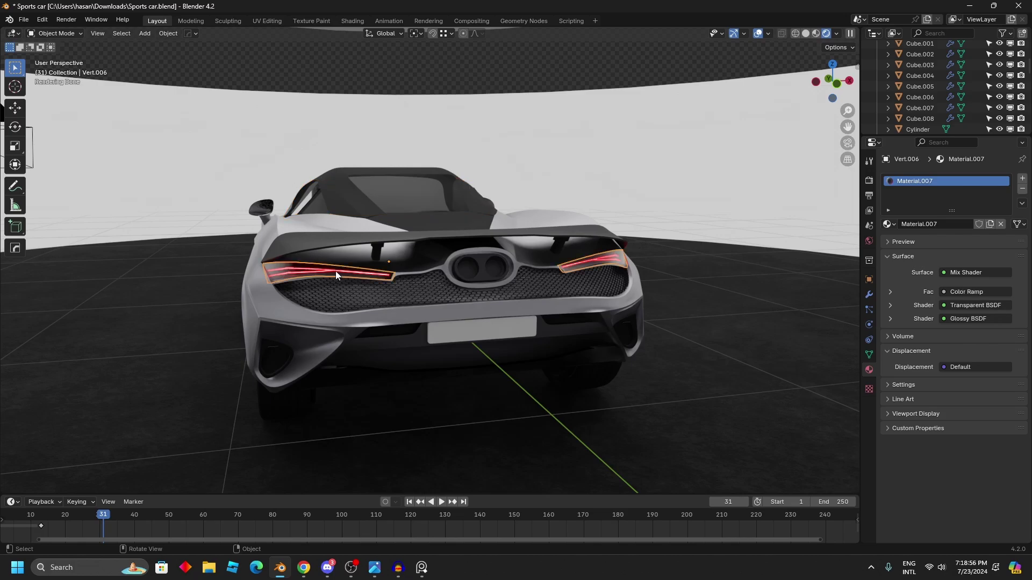
scroll(366, 289, down, 1)
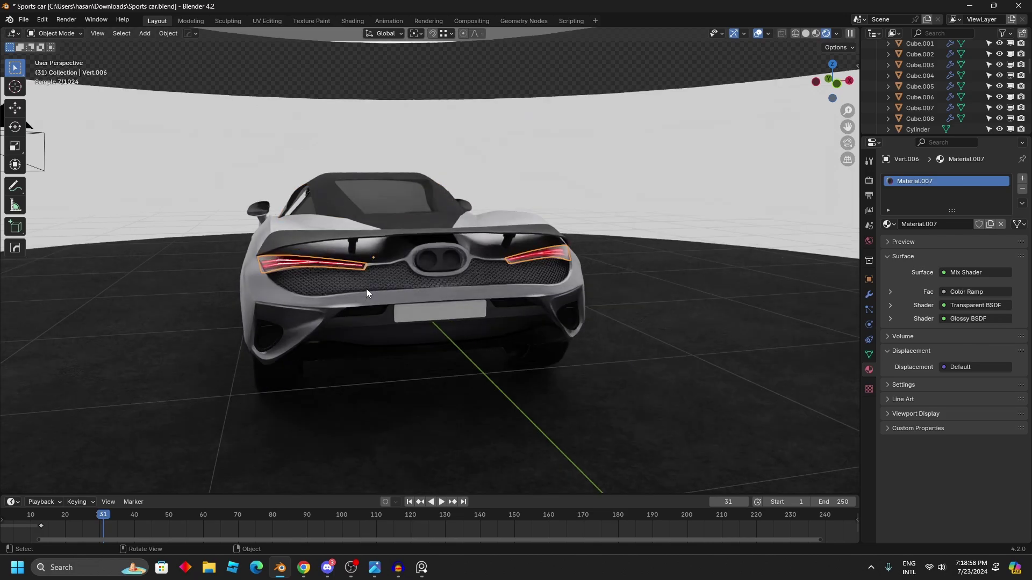
scroll(366, 289, up, 3)
middle_drag(366, 289, 416, 305)
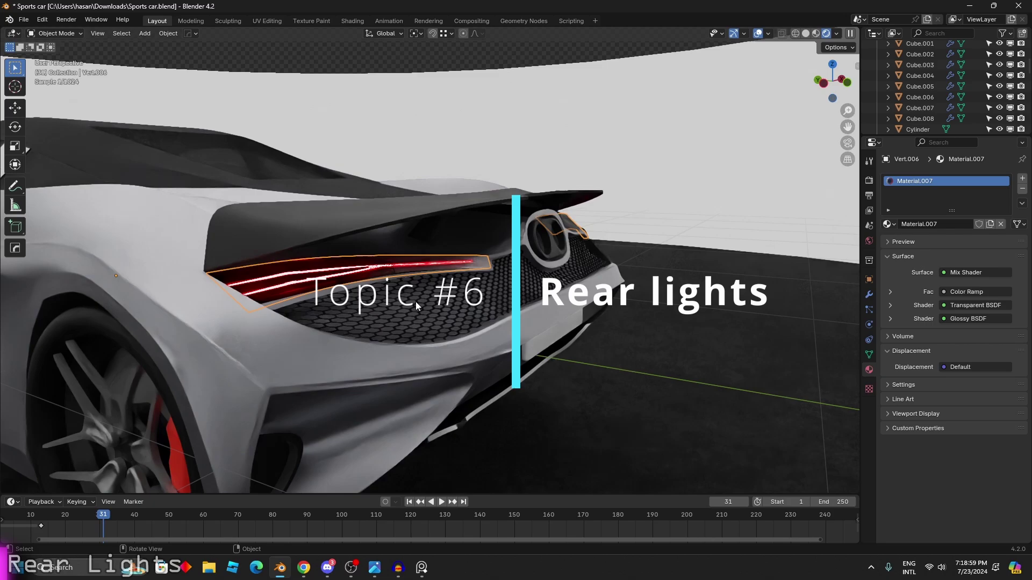
- Save the file and reselect the rear light covers
click(521, 80)
key(ctrl+s)
click(359, 270)
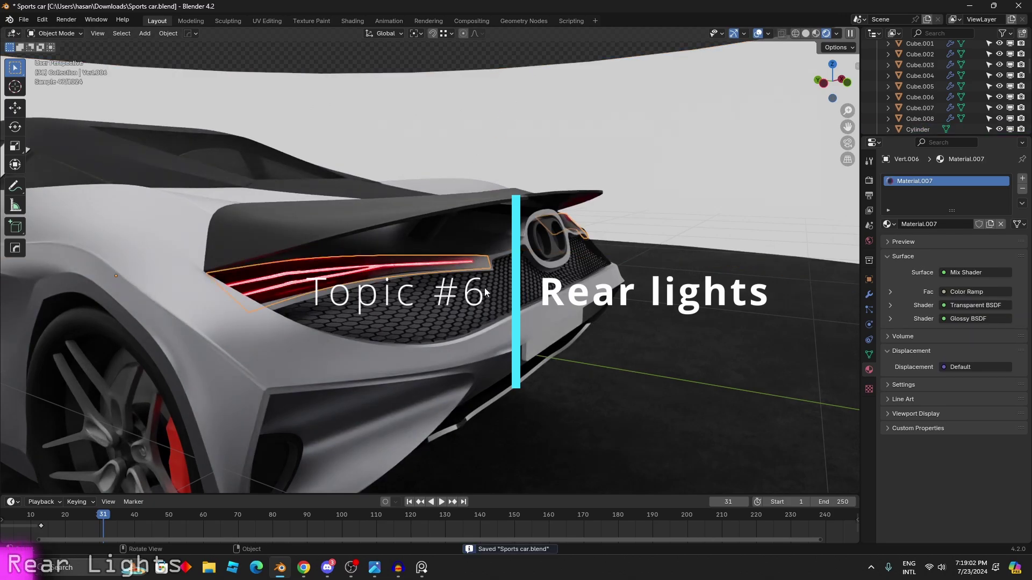
- Move the rear light covers -0.86806 m along Y in solid shading, and inspect the uncovered light strips in rendered shading
key(z)
click(494, 286)
key(g)
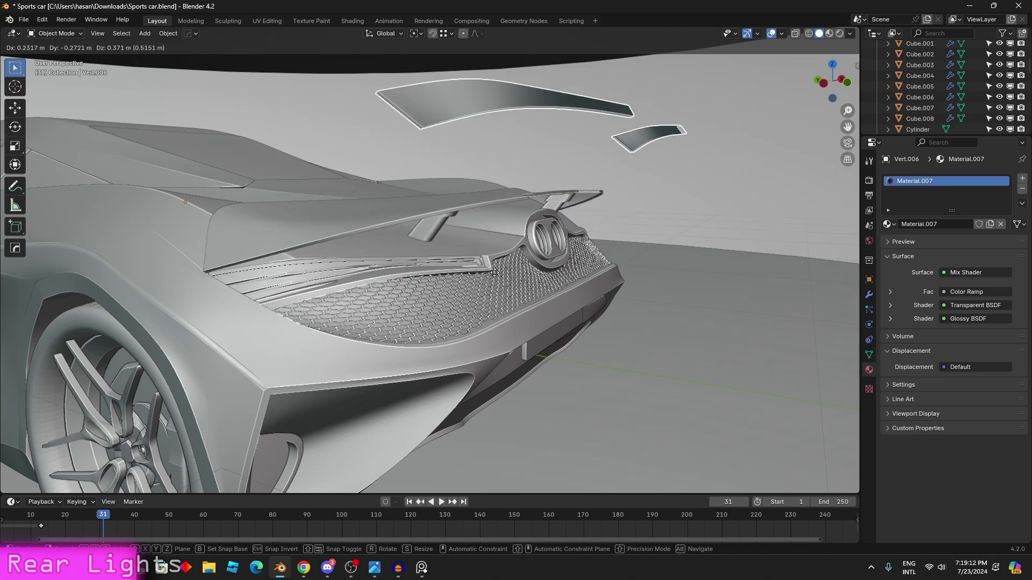
key(y)
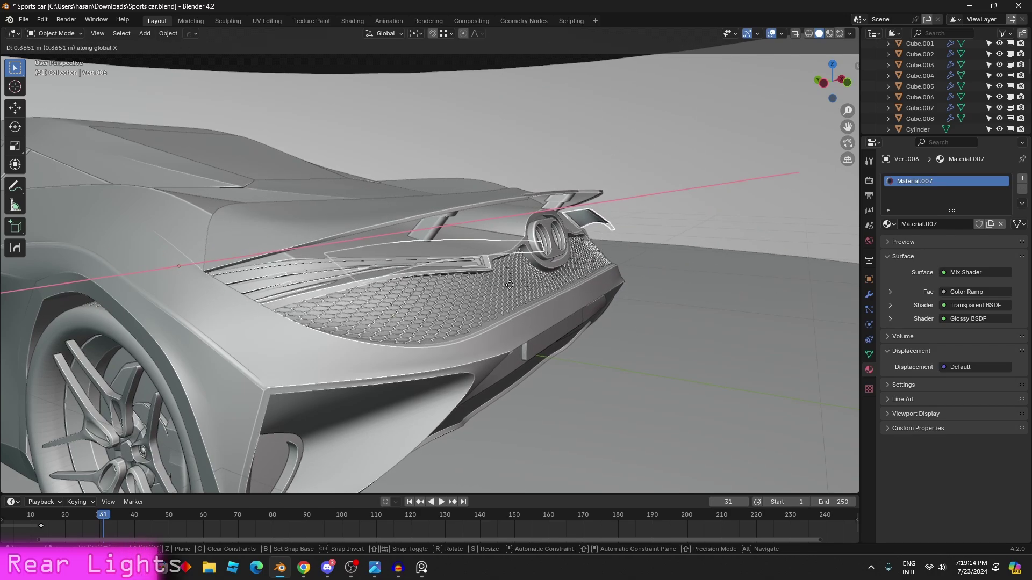
click(570, 292)
key(z)
click(415, 191)
mouse_move(399, 292)
middle_down()
mouse_move(363, 282)
mouse_move(305, 296)
mouse_move(431, 293)
middle_up()
scroll(334, 288, up, 1)
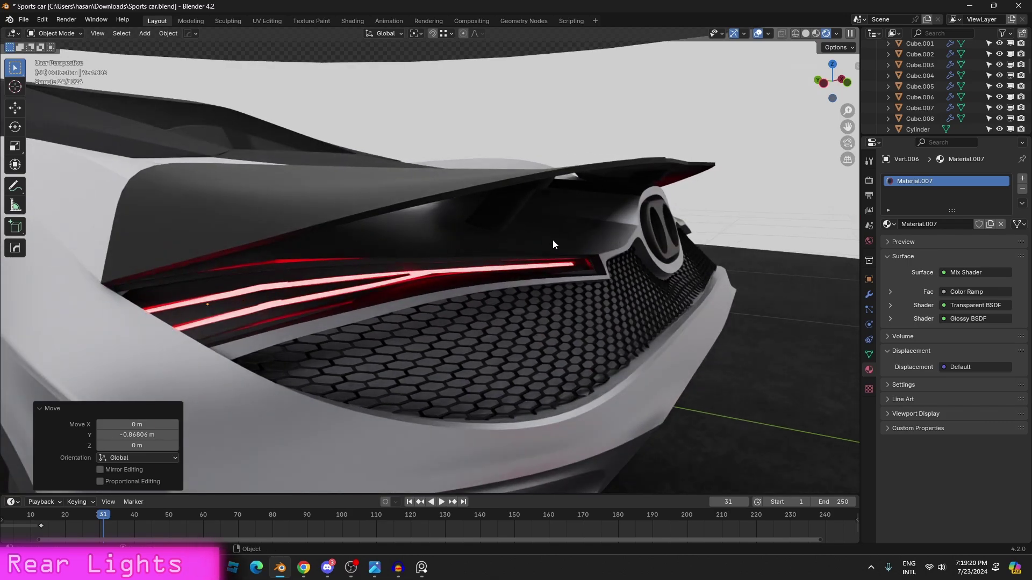
- Undo the rear light covers' move along Y with the whole rear of the car in view
scroll(552, 239, down, 5)
middle_drag(714, 302, 479, 277)
key(ctrl+z)
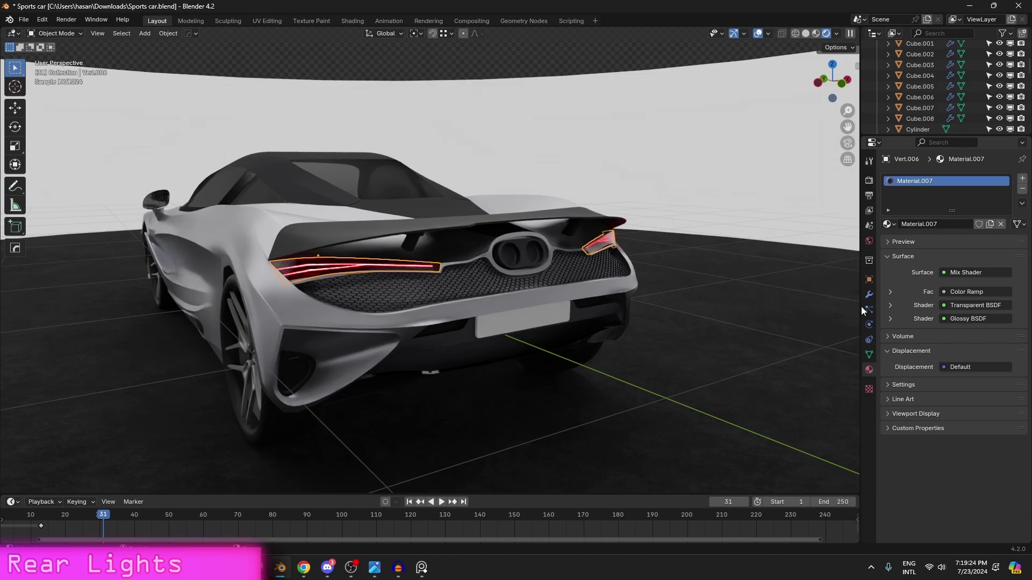
- Display the rear light cover material's node tree in an enlarged shader editor
click(874, 143)
click(532, 257)
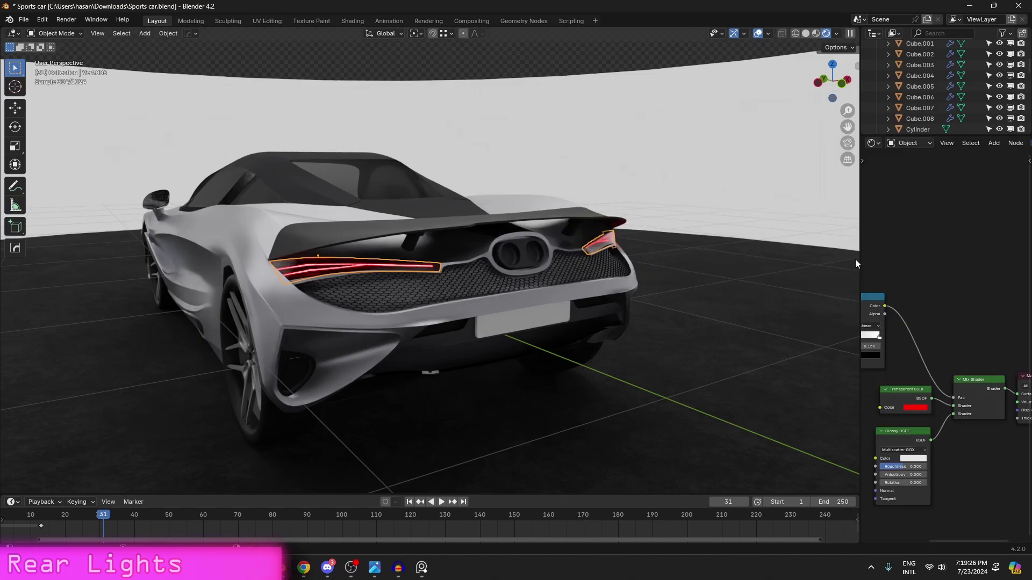
drag(857, 259, 512, 279)
scroll(810, 340, up, 4)
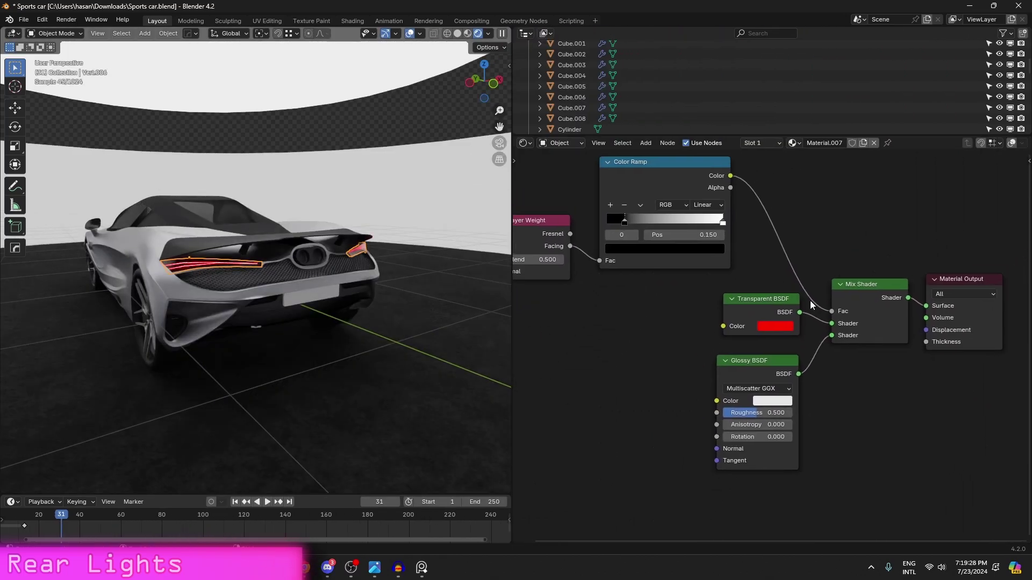
- Rearrange the rear light cover material's Glossy BSDF, Transparent BSDF, Layer Weight, Color Ramp and Mix Shader nodes into a tidier layout
middle_drag(810, 301, 802, 309)
mouse_move(727, 381)
mouse_down()
mouse_move(760, 370)
mouse_move(745, 374)
mouse_up()
drag(740, 318, 743, 322)
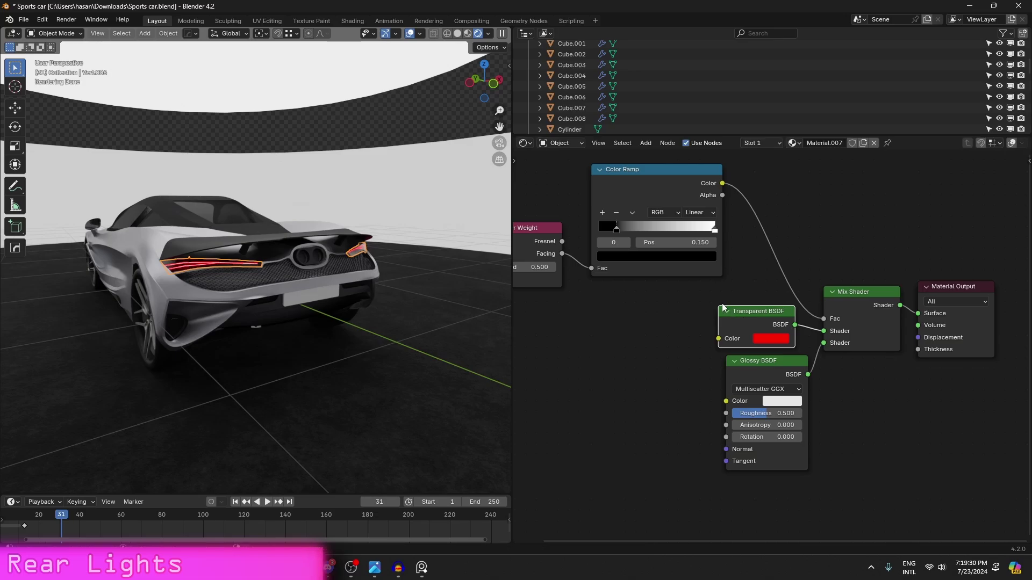
scroll(720, 306, down, 1)
middle_drag(668, 290, 795, 407)
mouse_move(667, 354)
mouse_down()
mouse_move(659, 334)
mouse_move(657, 347)
mouse_up()
mouse_move(756, 333)
mouse_down()
mouse_move(747, 339)
mouse_move(759, 335)
mouse_up()
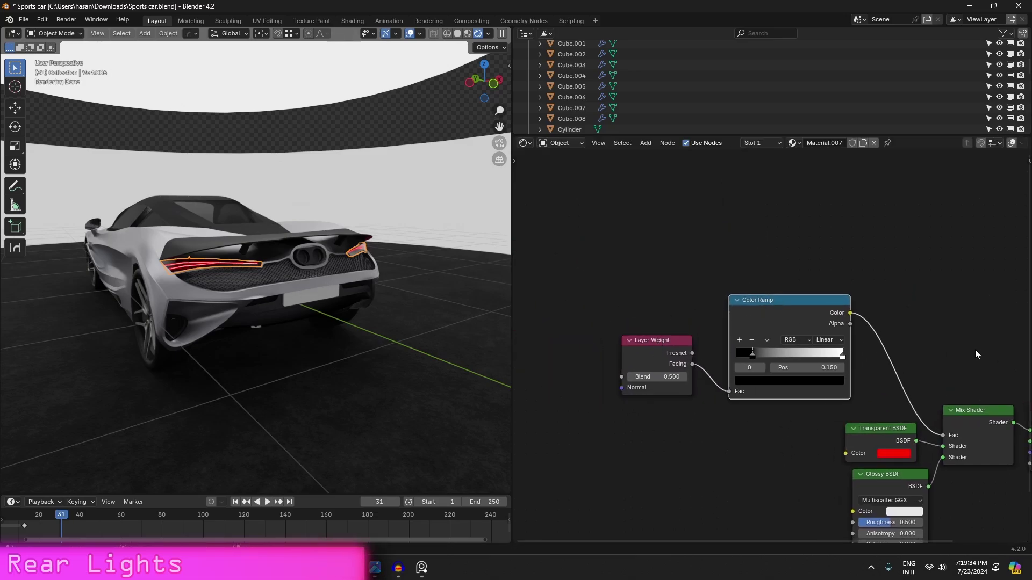
middle_drag(975, 353, 729, 302)
drag(727, 374, 729, 374)
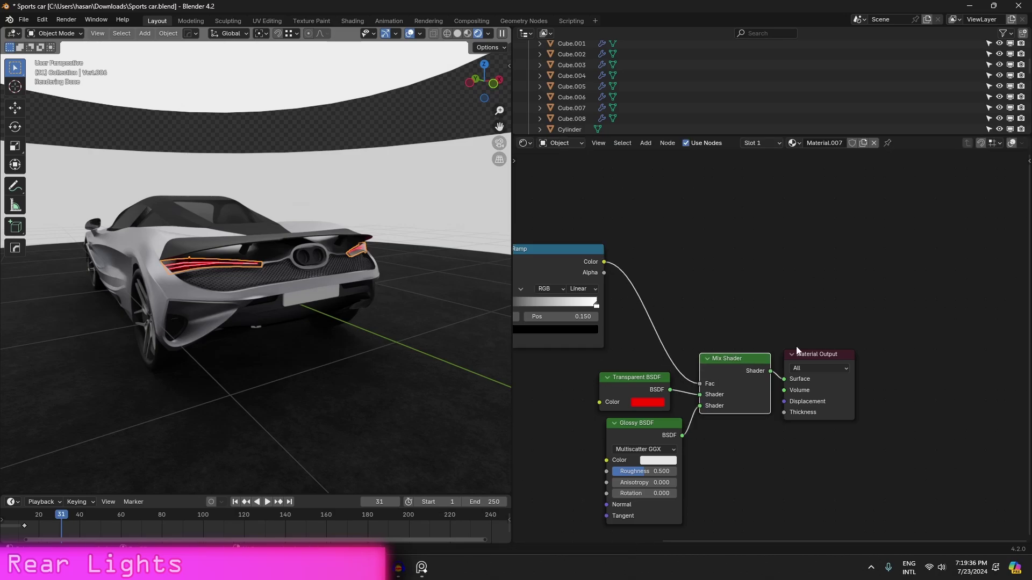
click(822, 369)
- Select the rear light object that sits behind the transparent cover
scroll(249, 297, up, 2)
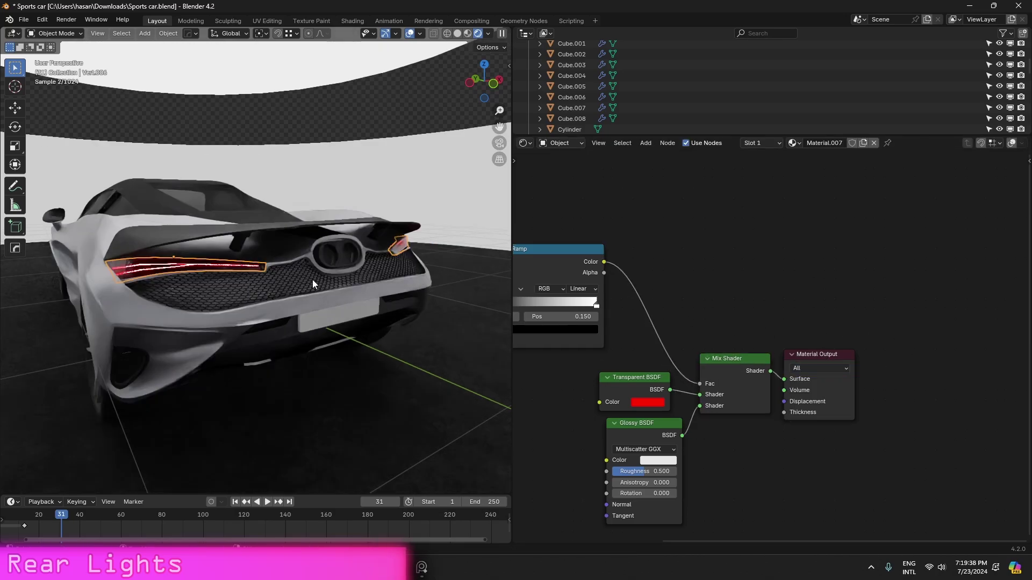
click(185, 265)
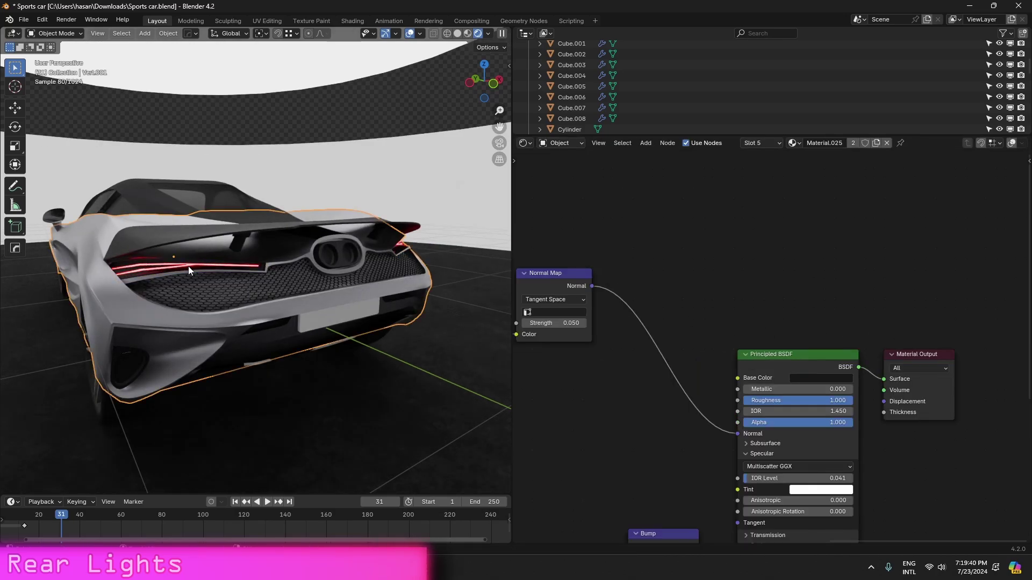
click(223, 278)
middle_drag(223, 278, 340, 288)
click(345, 290)
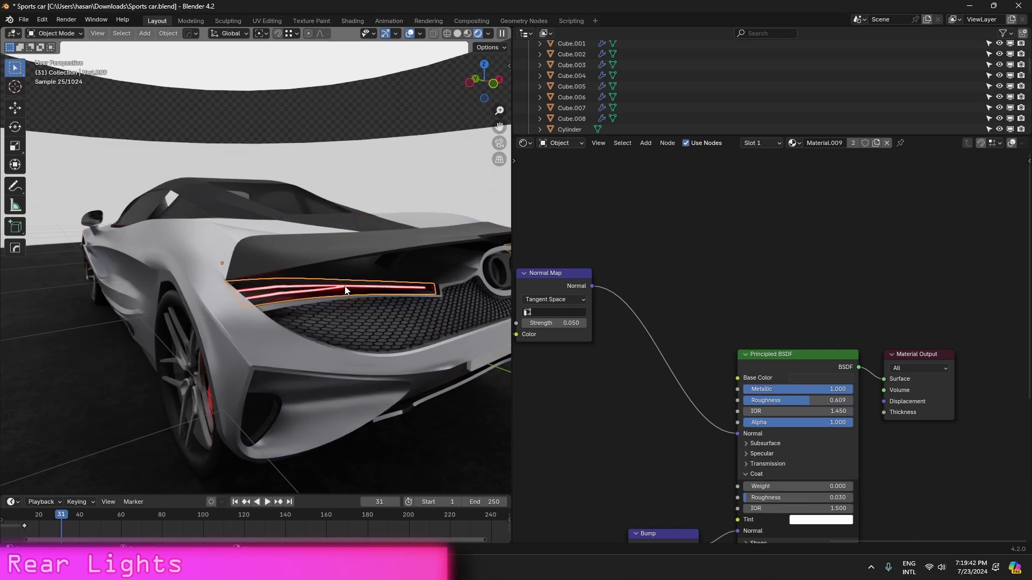
- Move the Voronoi-to-Normal Map node chain closer to the Principled BSDF in the rear light's material
scroll(633, 333, down, 6)
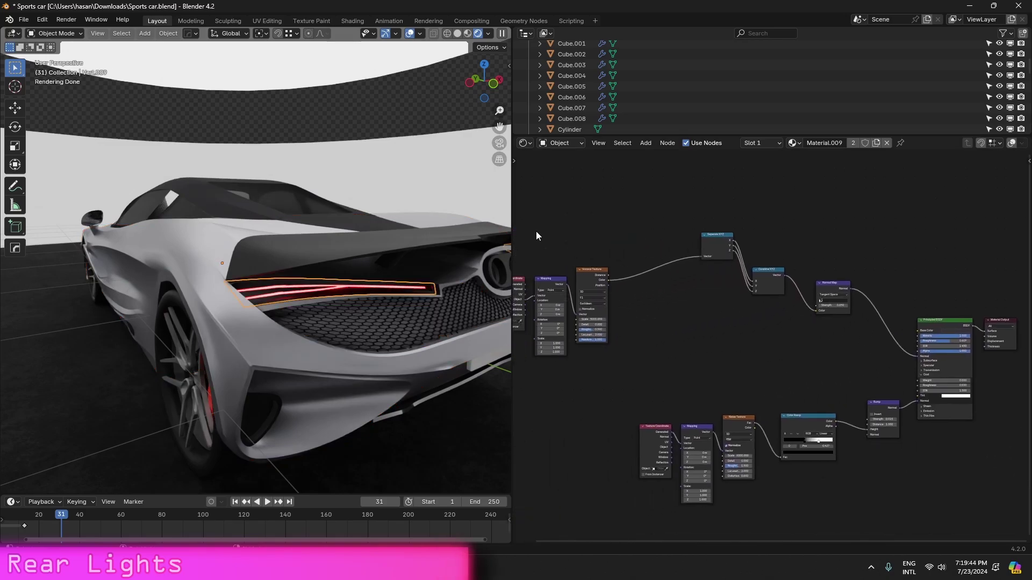
drag(546, 229, 872, 368)
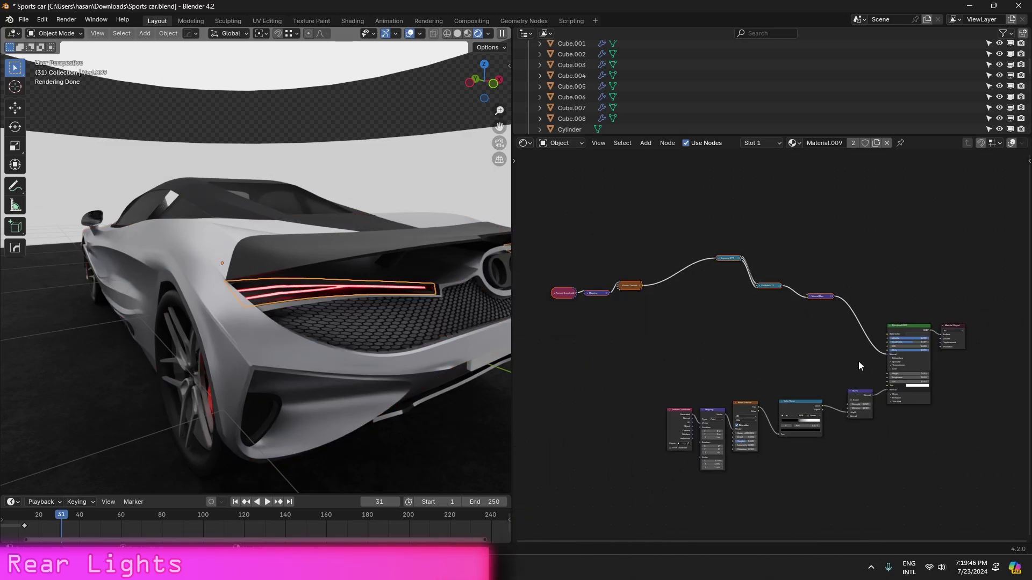
key(g)
click(840, 357)
click(880, 242)
- Examine the Mapping, Noise Texture, Color Ramp and Bump nodes that feed the rear light material's coat normal
scroll(860, 388, up, 5)
middle_drag(860, 389, 742, 272)
scroll(747, 282, up, 5)
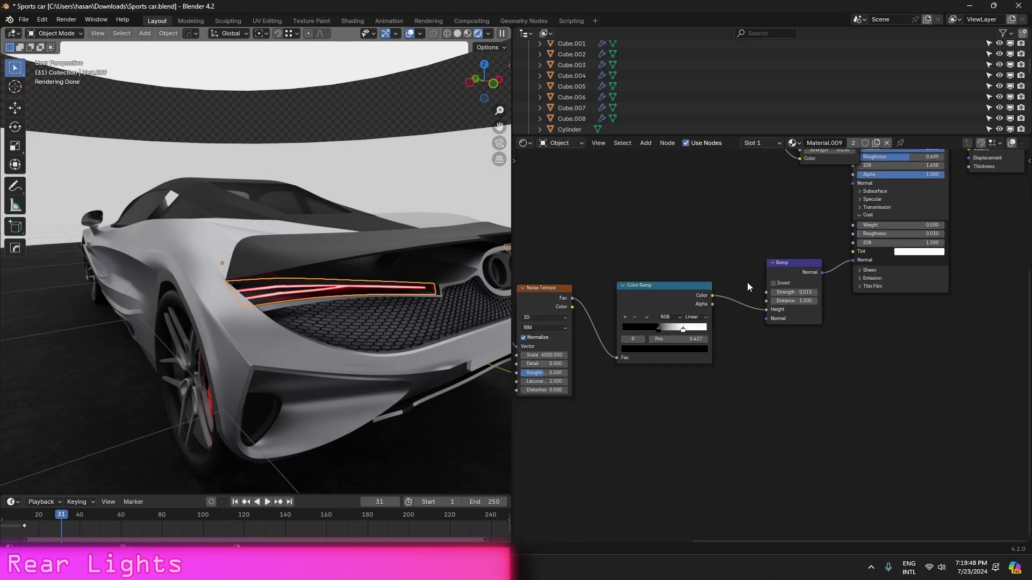
scroll(750, 317, down, 1)
middle_drag(668, 342, 803, 324)
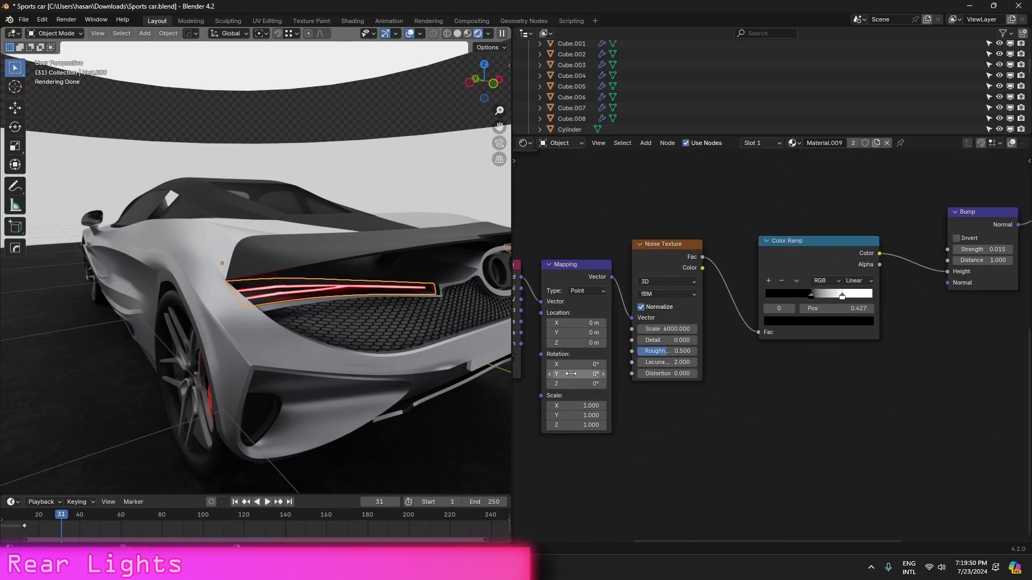
middle_drag(904, 390, 852, 412)
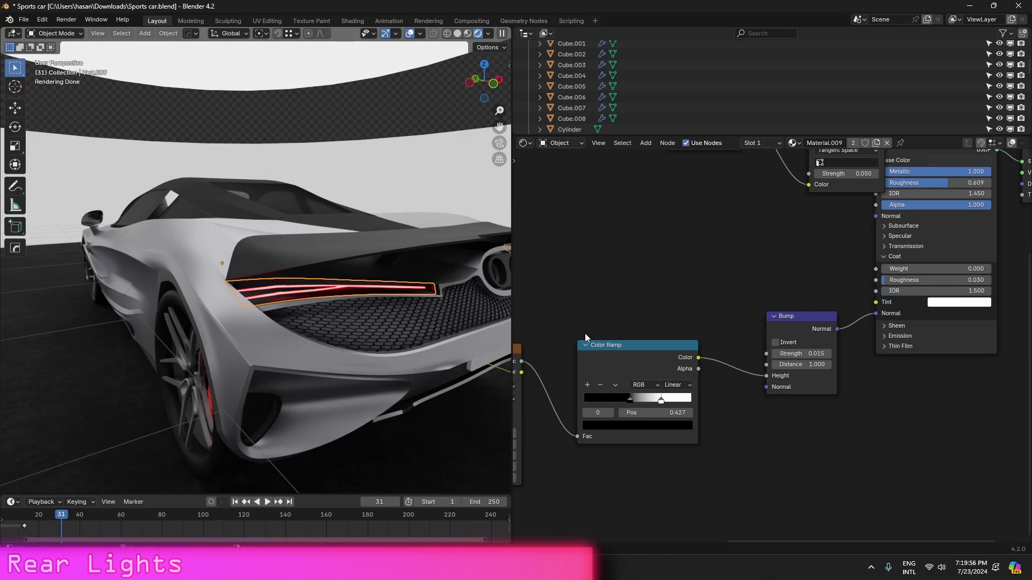
scroll(886, 400, down, 2)
middle_drag(887, 400, 848, 457)
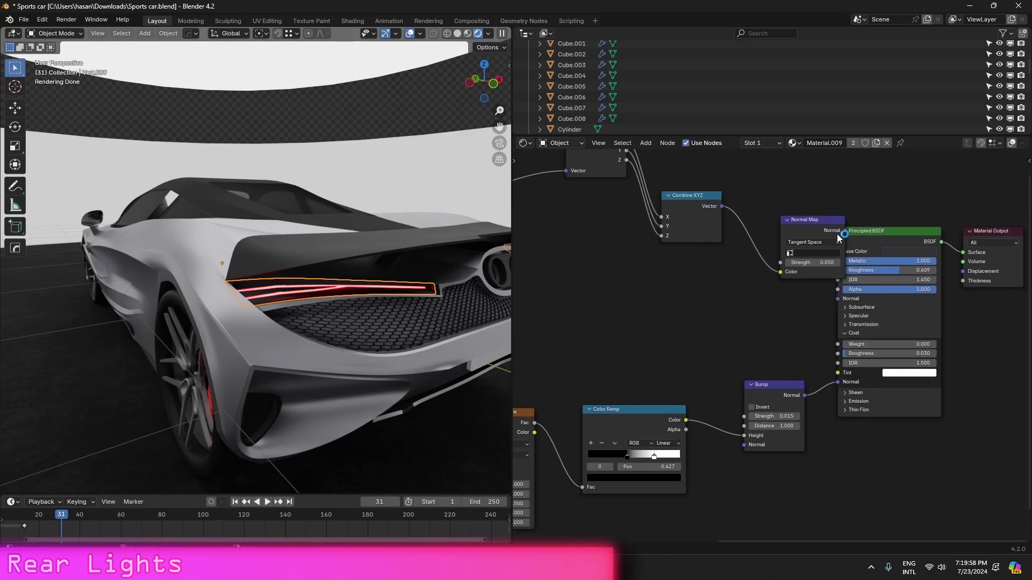
- Reposition the Normal Map, Separate XYZ and Combine XYZ nodes so they line up between the Voronoi Texture and the Principled BSDF
drag(805, 230, 765, 232)
middle_drag(785, 216, 786, 313)
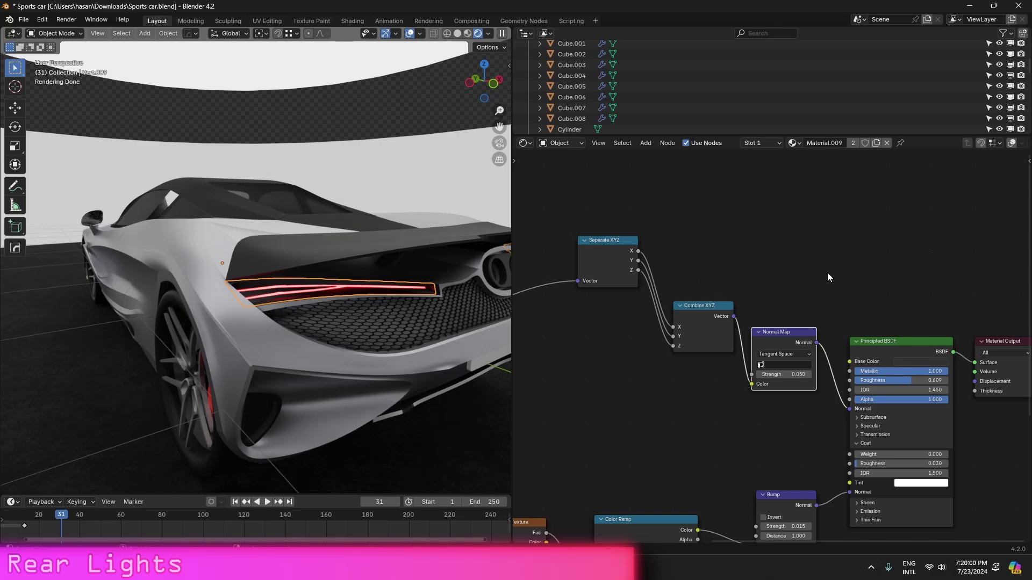
ctrl+scroll(792, 295, left, 10)
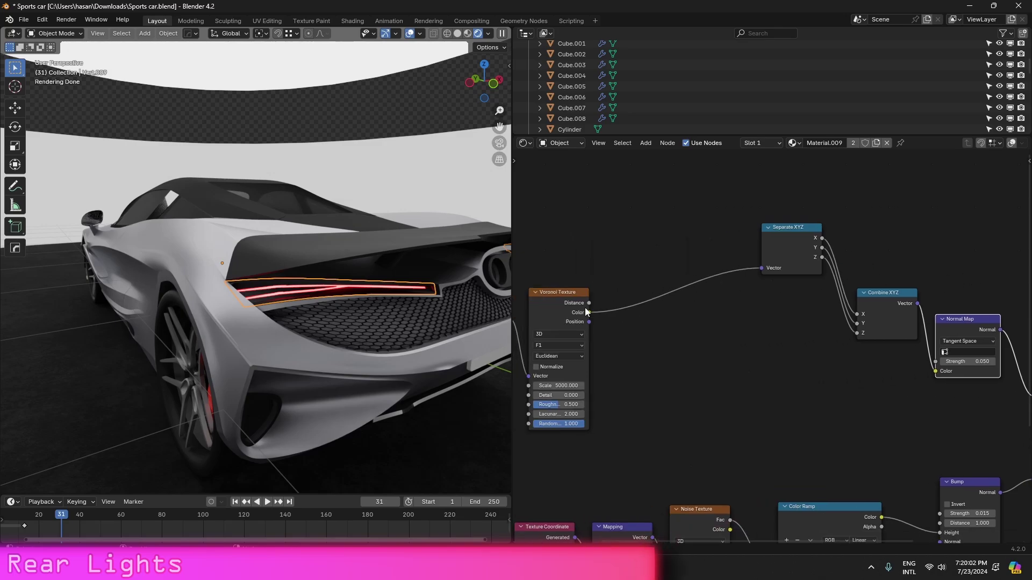
ctrl+scroll(827, 319, right, 5)
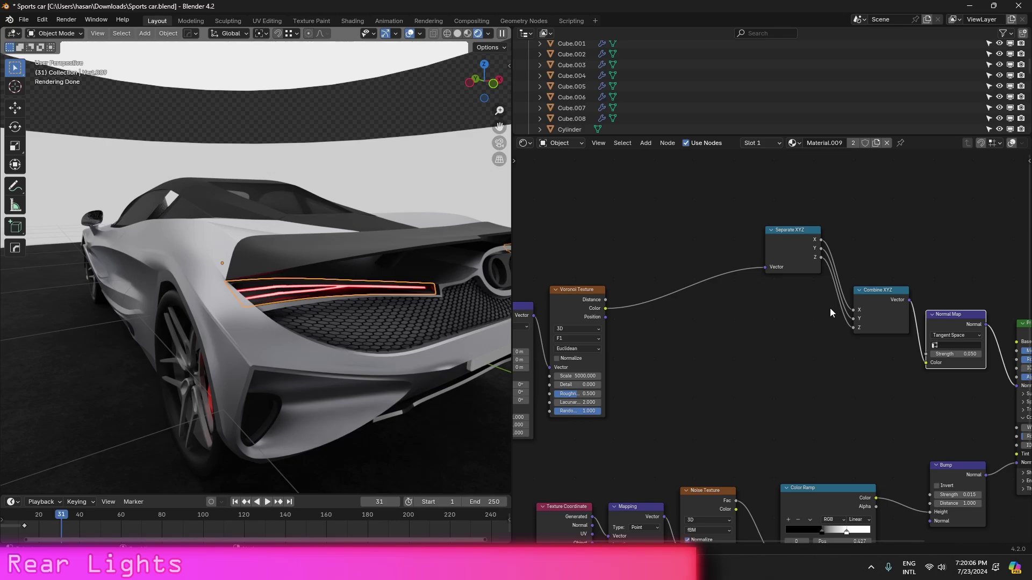
drag(809, 254, 737, 313)
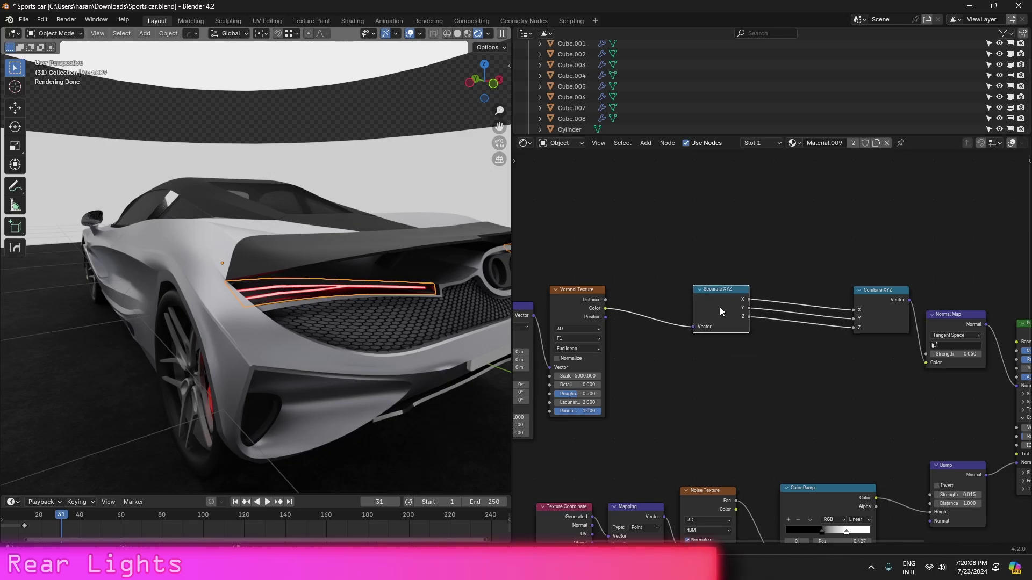
click(895, 321)
drag(895, 320, 877, 327)
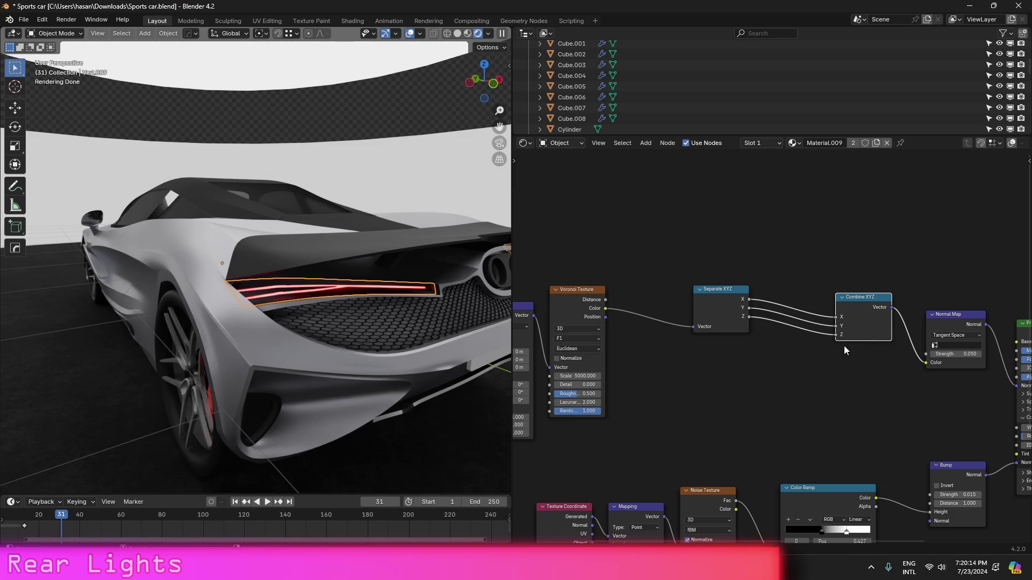
- Expand the Emission settings on the Principled BSDF of the rear light's base material
middle_drag(946, 425, 753, 367)
scroll(753, 367, up, 4)
scroll(900, 469, up, 1)
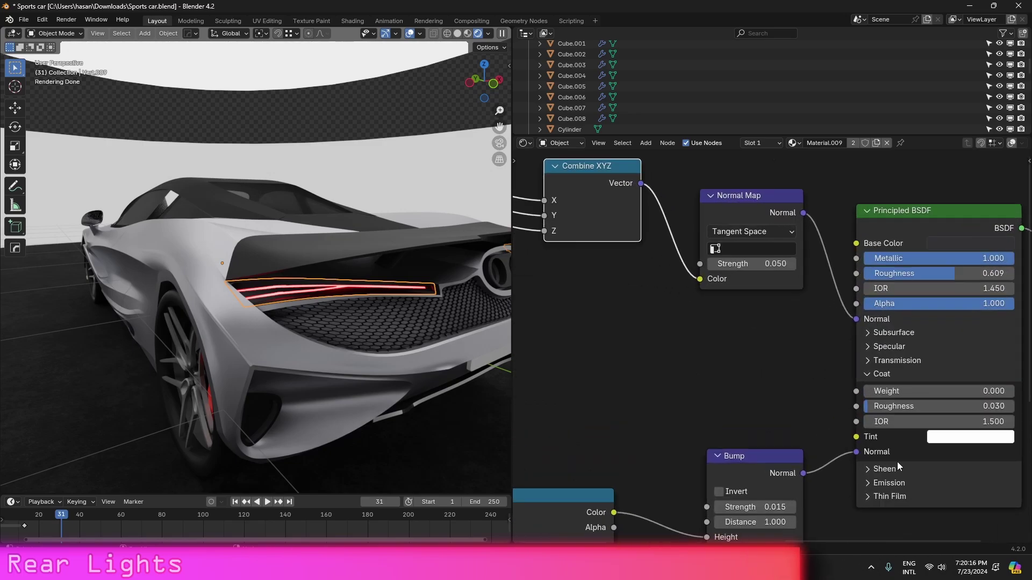
click(888, 483)
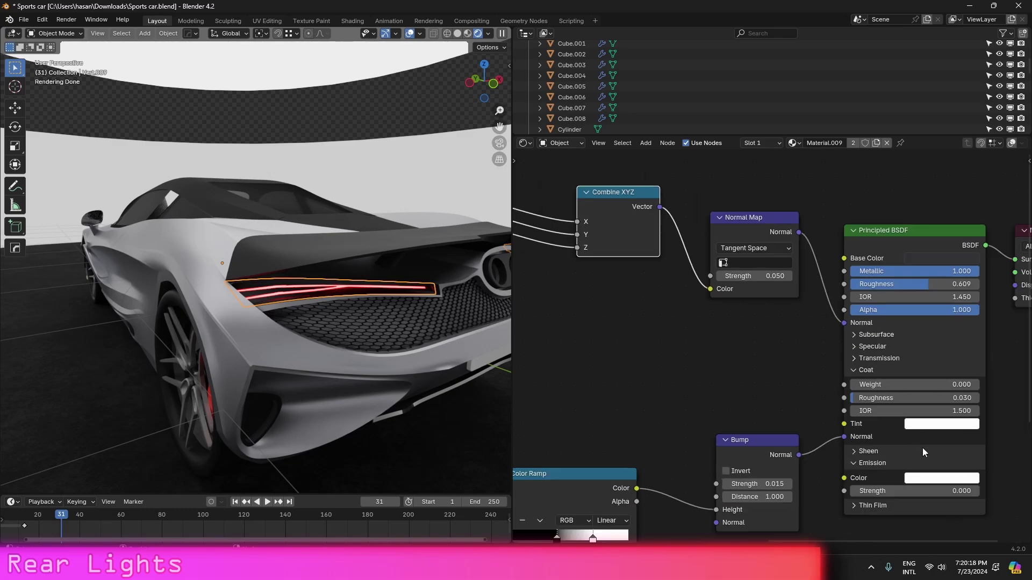
middle_drag(922, 447, 815, 372)
- Show the glowing strips' material by selecting a strip face in edit mode, and examine its emission settings back in object mode
click(339, 270)
scroll(344, 279, up, 2)
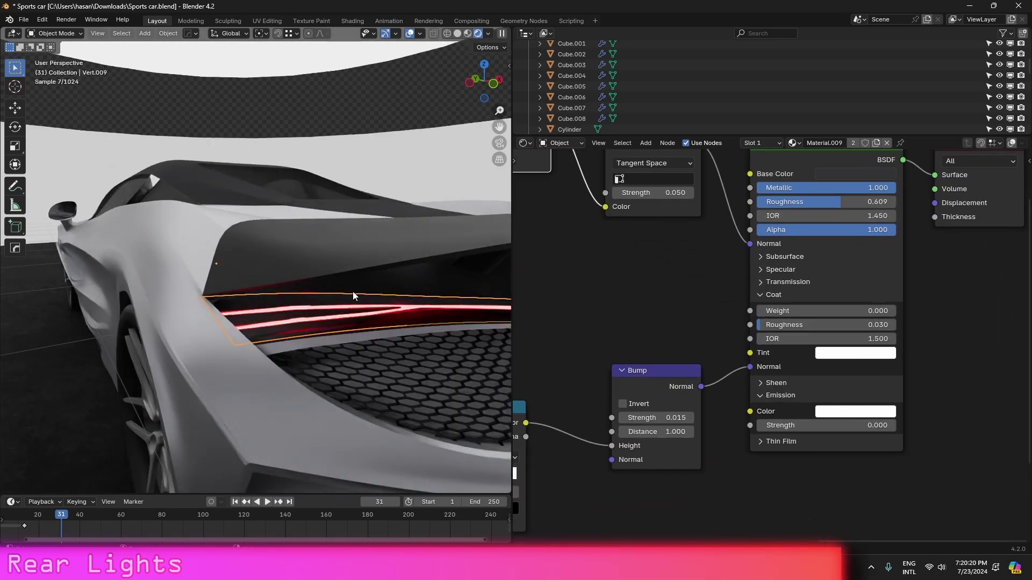
scroll(355, 293, up, 2)
key(Tab)
click(355, 294)
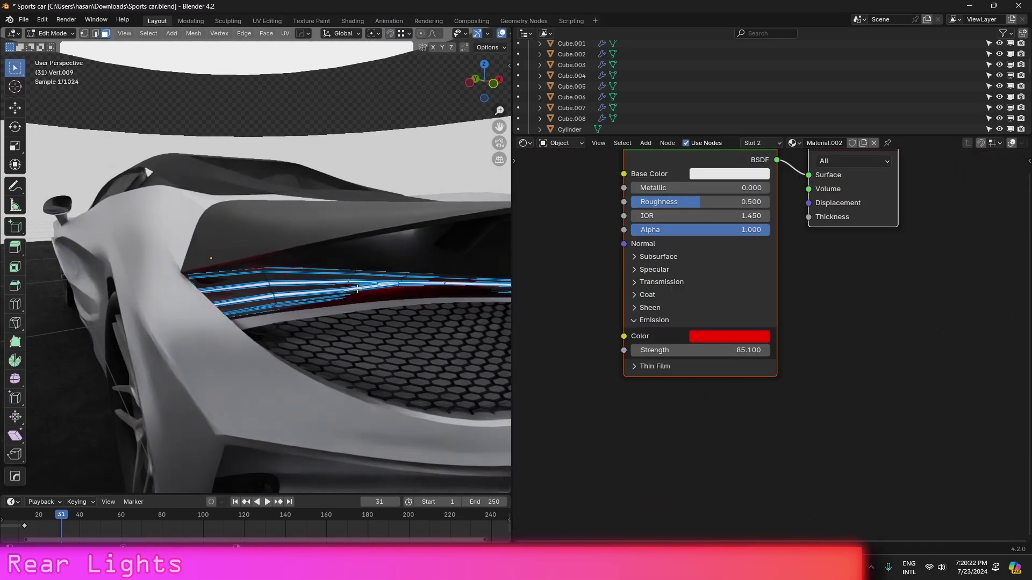
key(Tab)
scroll(732, 361, down, 7)
middle_drag(732, 361, 755, 433)
scroll(756, 433, up, 5)
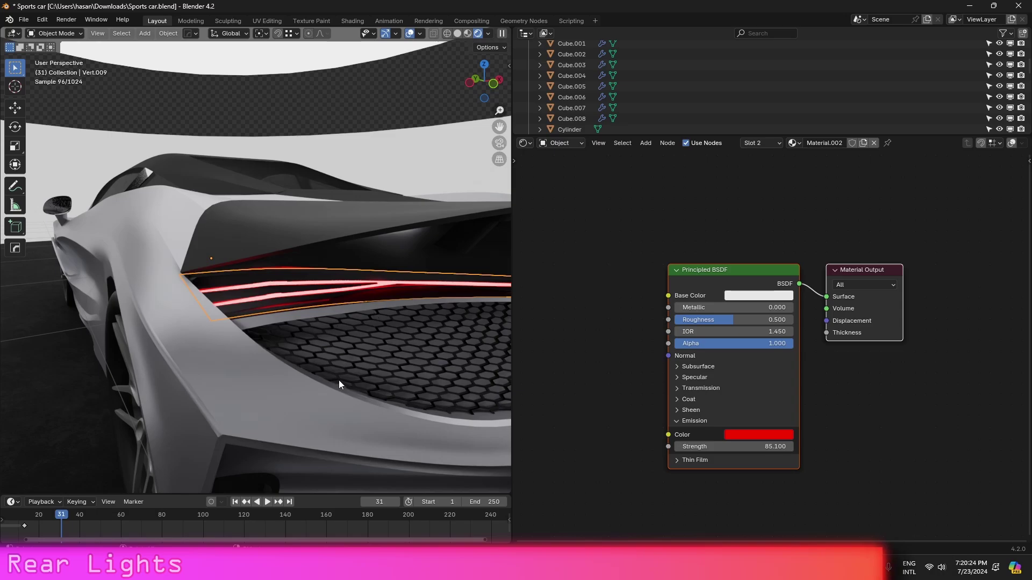
scroll(790, 478, up, 5)
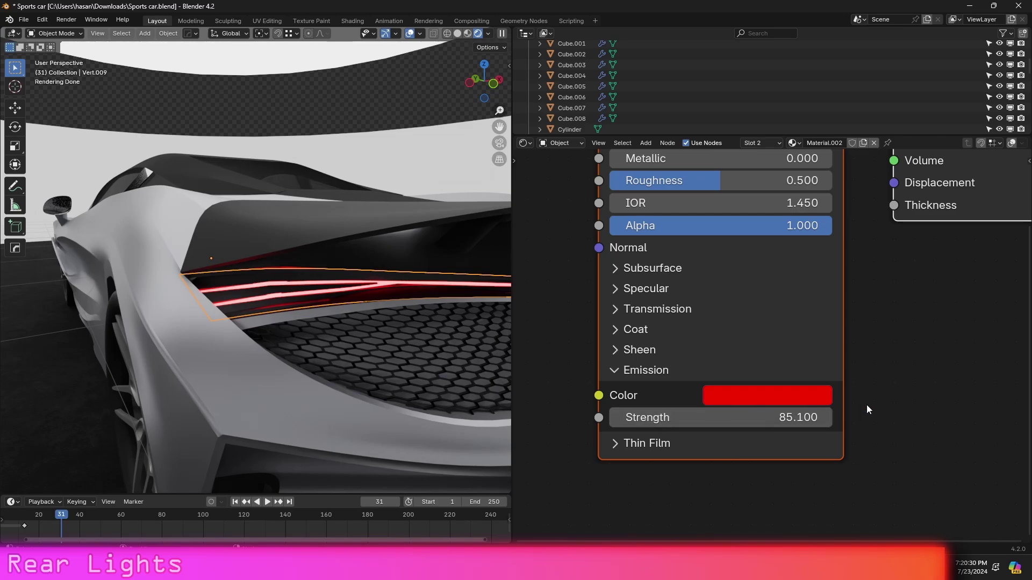
scroll(699, 397, down, 2)
middle_drag(756, 295, 752, 366)
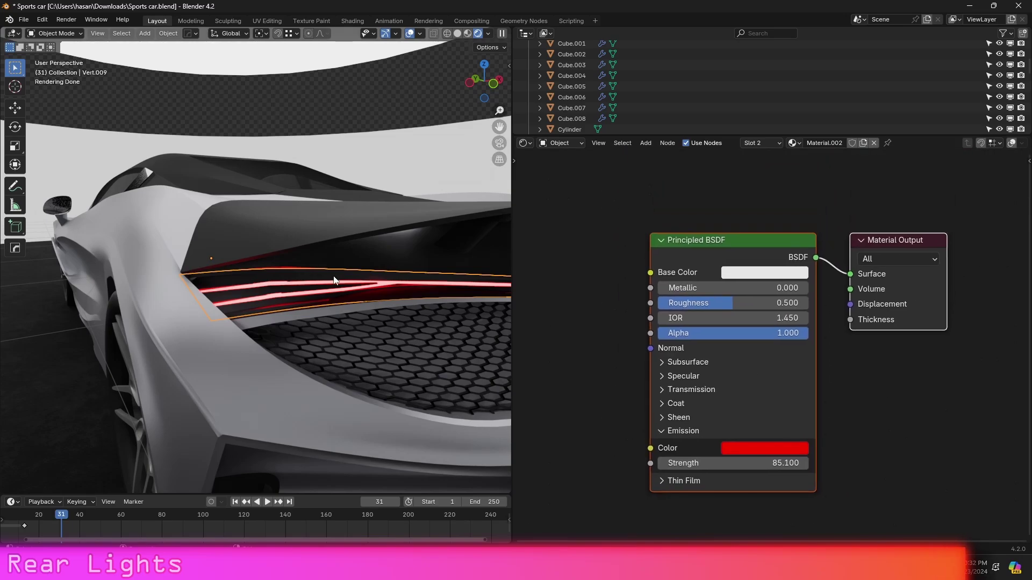
- Save the file with the whole rear of the car in view
scroll(348, 286, down, 6)
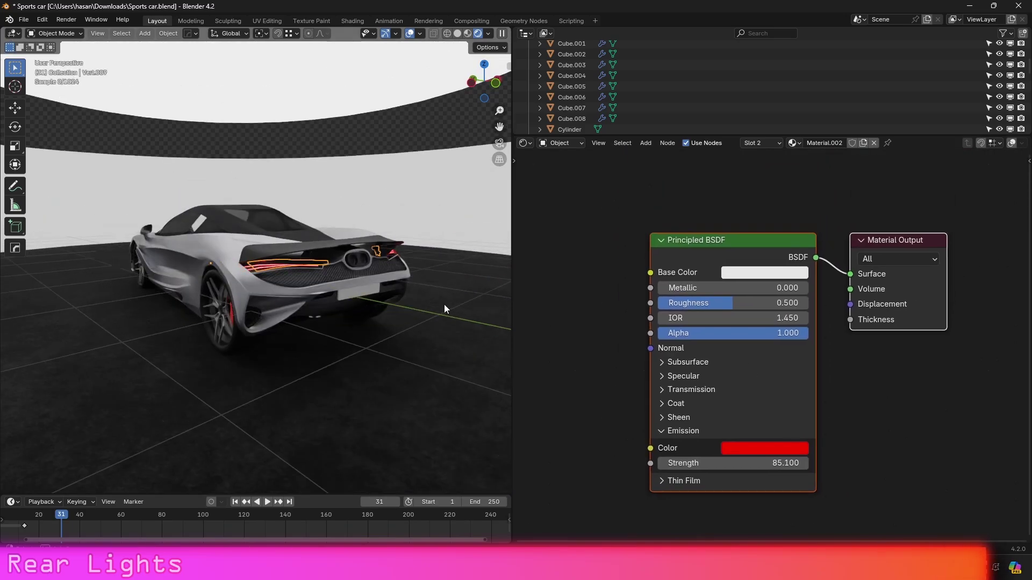
middle_drag(445, 307, 360, 310)
key(ctrl+s)
scroll(340, 310, up, 1)
scroll(340, 309, down, 1)
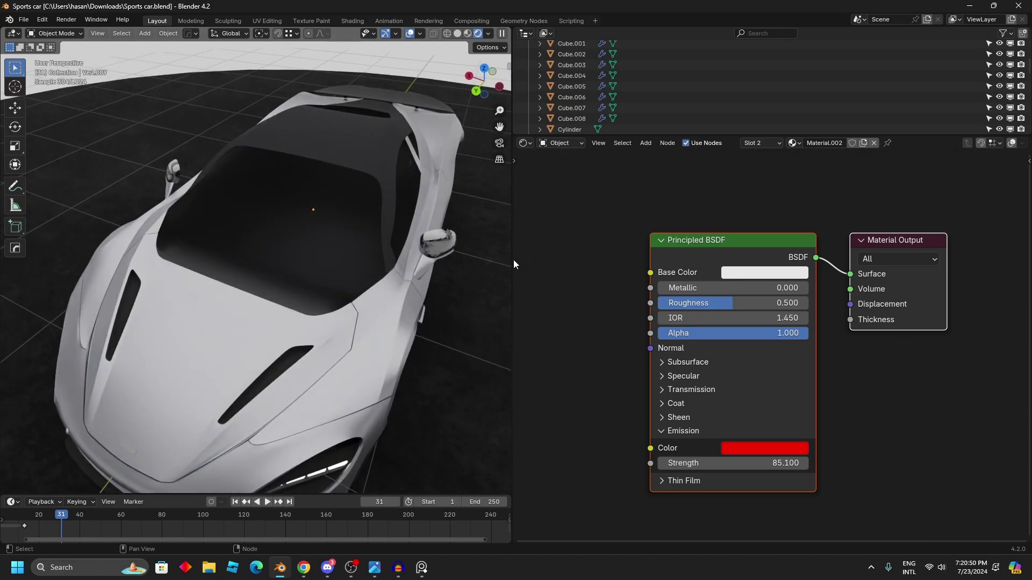
- Widen the 3D viewport to show the whole studio environment and select the large ground disc under the car
drag(514, 260, 833, 250)
scroll(814, 249, down, 7)
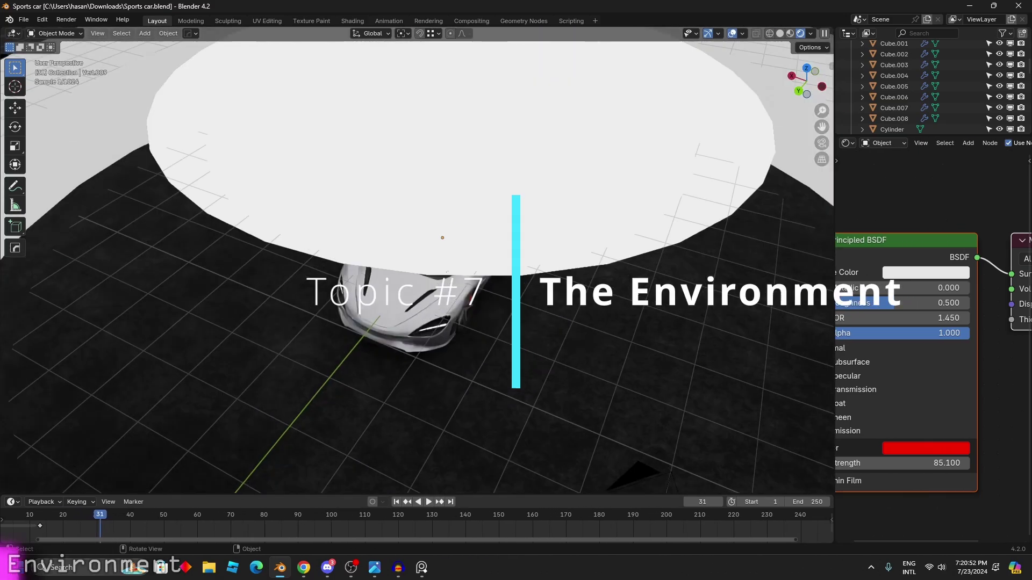
scroll(588, 385, down, 6)
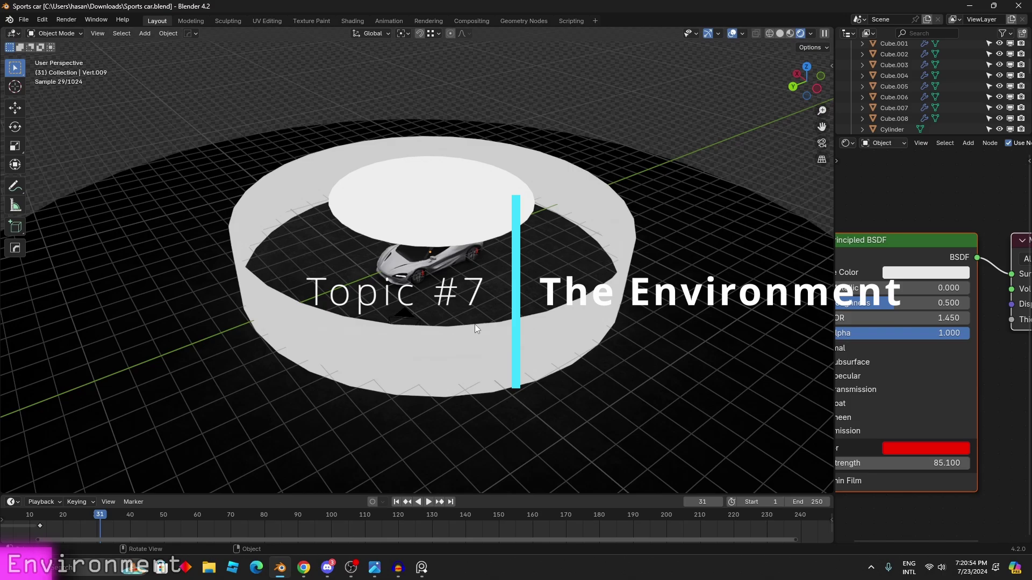
click(506, 288)
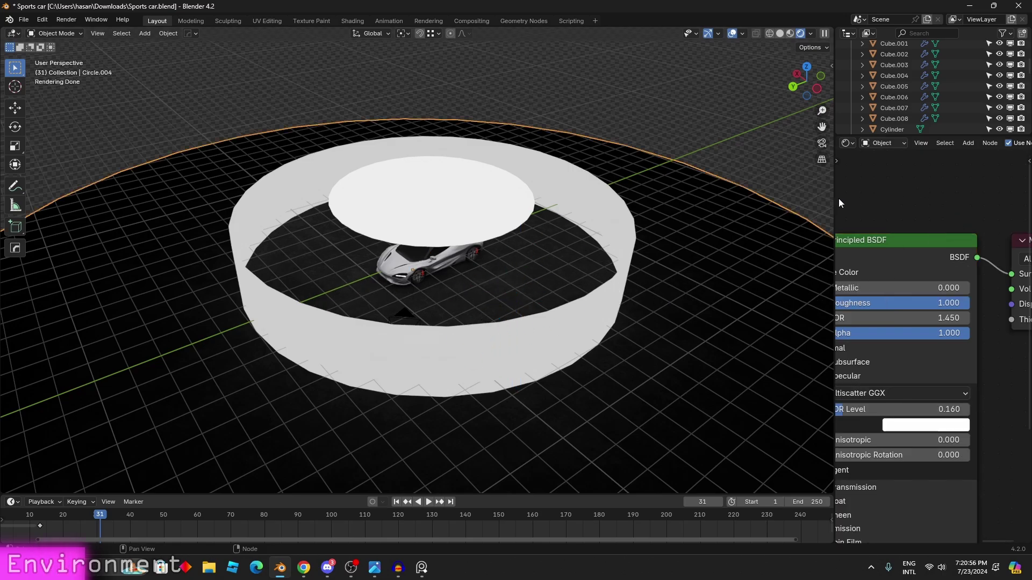
- Enlarge the shader editor and display the ground disc material's texture nodes
drag(834, 202, 691, 211)
scroll(772, 335, down, 9)
middle_drag(773, 258, 1031, 299)
scroll(759, 292, up, 2)
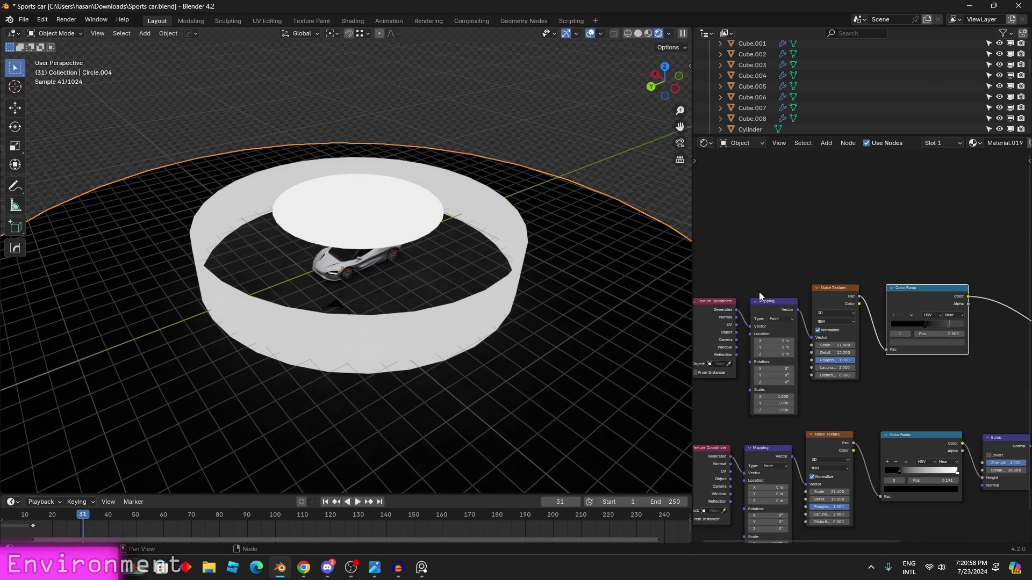
- Examine the Noise Texture, Color Ramp and Bump nodes driving the ground's Principled BSDF, and inspect the ground surface around the car
scroll(759, 292, down, 1)
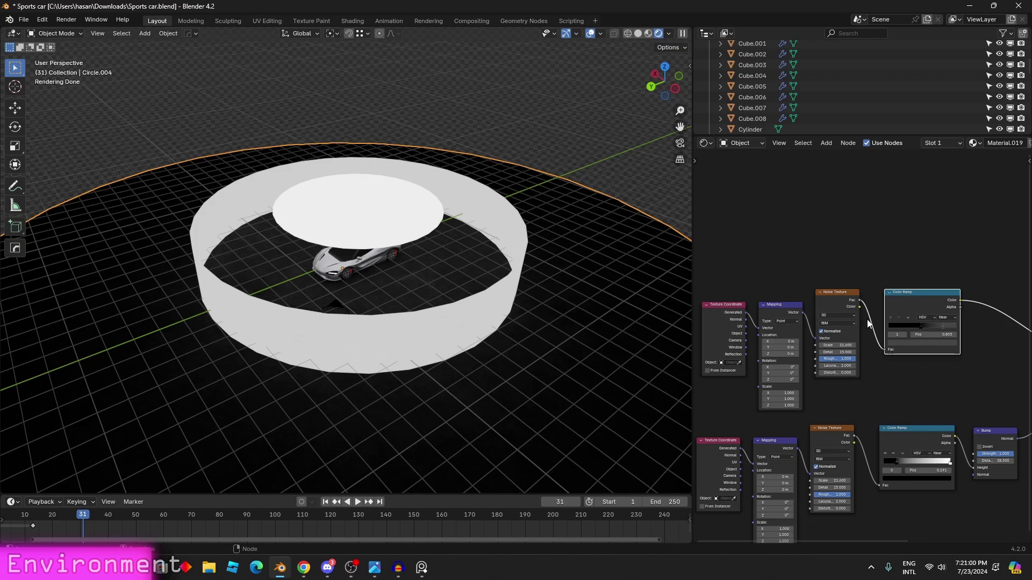
middle_drag(907, 369, 846, 327)
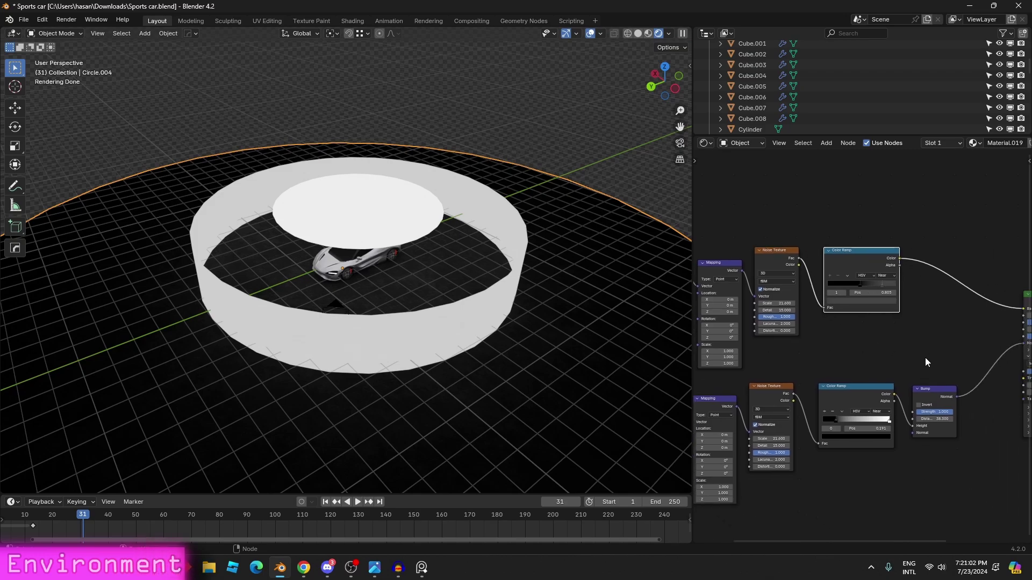
middle_drag(925, 362, 811, 365)
scroll(862, 311, up, 2)
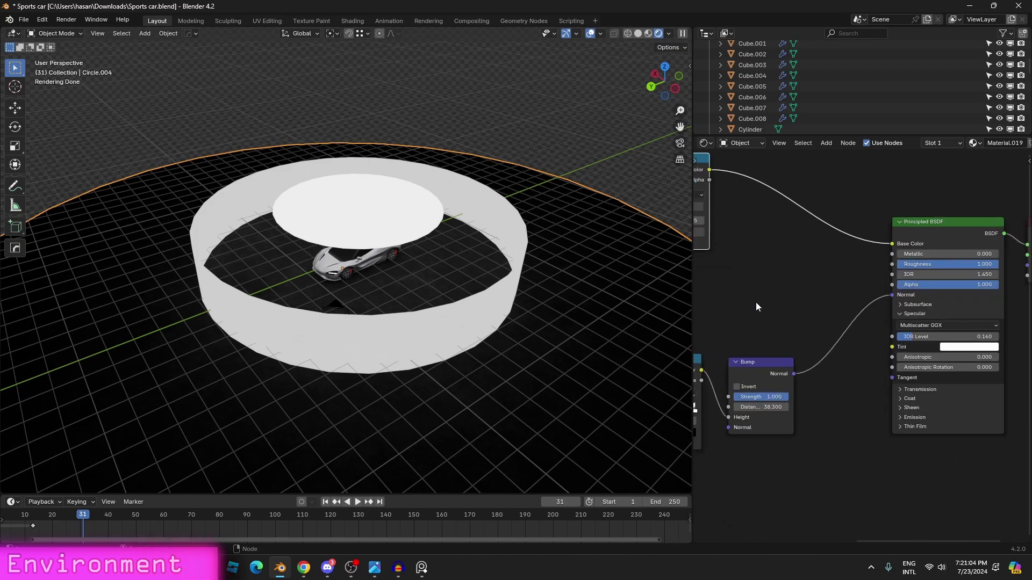
middle_drag(732, 270, 821, 330)
scroll(727, 250, down, 1)
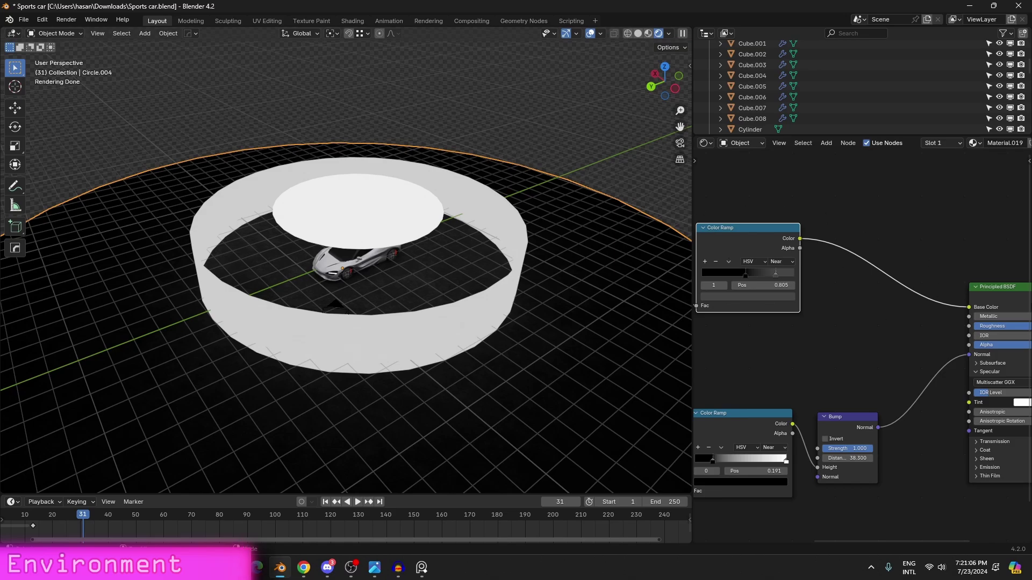
scroll(462, 300, up, 5)
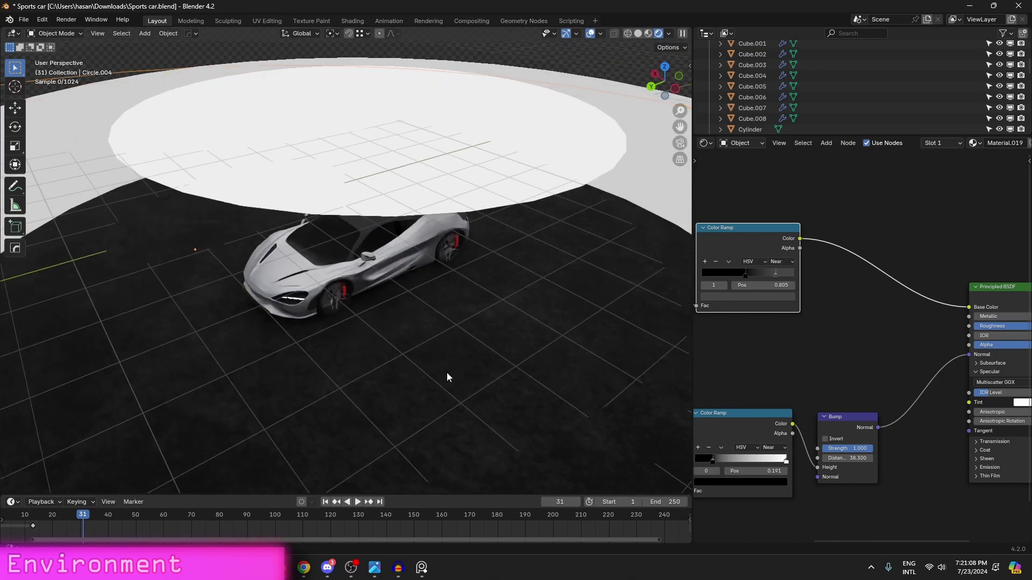
- Inspect the ground's surface texture up close beside the car, and save the file
scroll(524, 317, up, 6)
middle_drag(540, 247, 552, 232)
scroll(860, 463, up, 3)
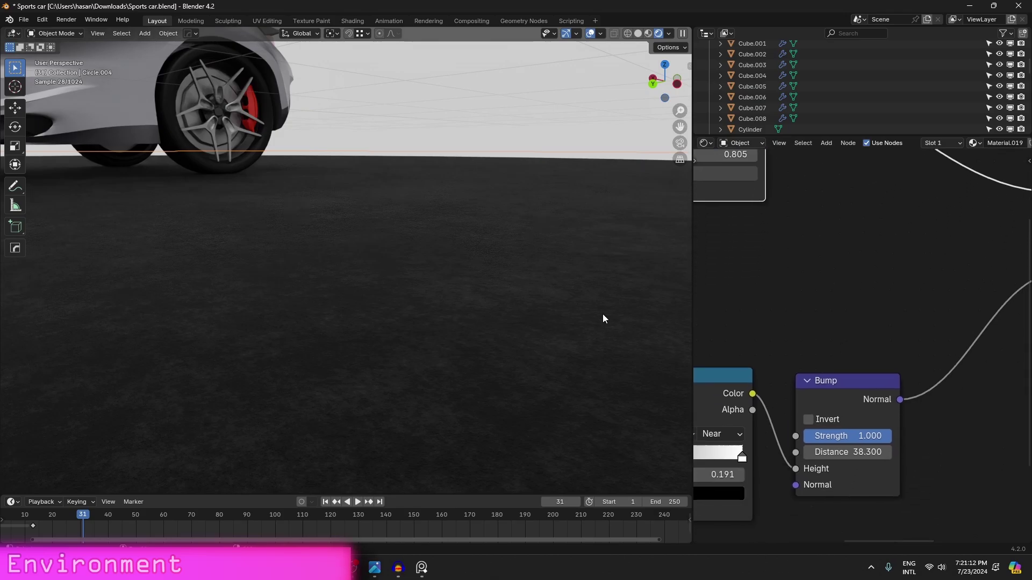
middle_drag(557, 301, 474, 275)
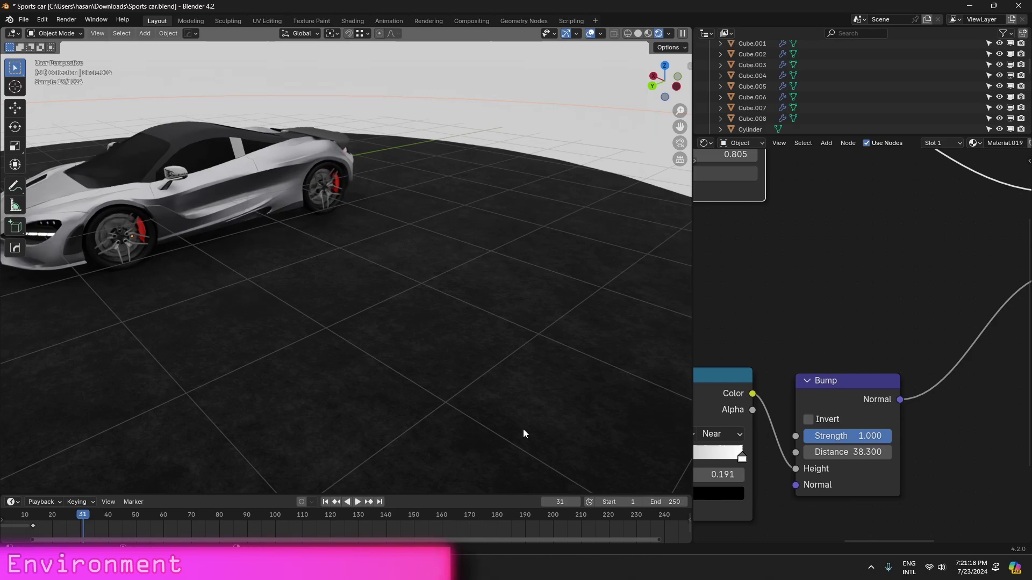
middle_drag(279, 330, 449, 324)
key(ctrl+s)
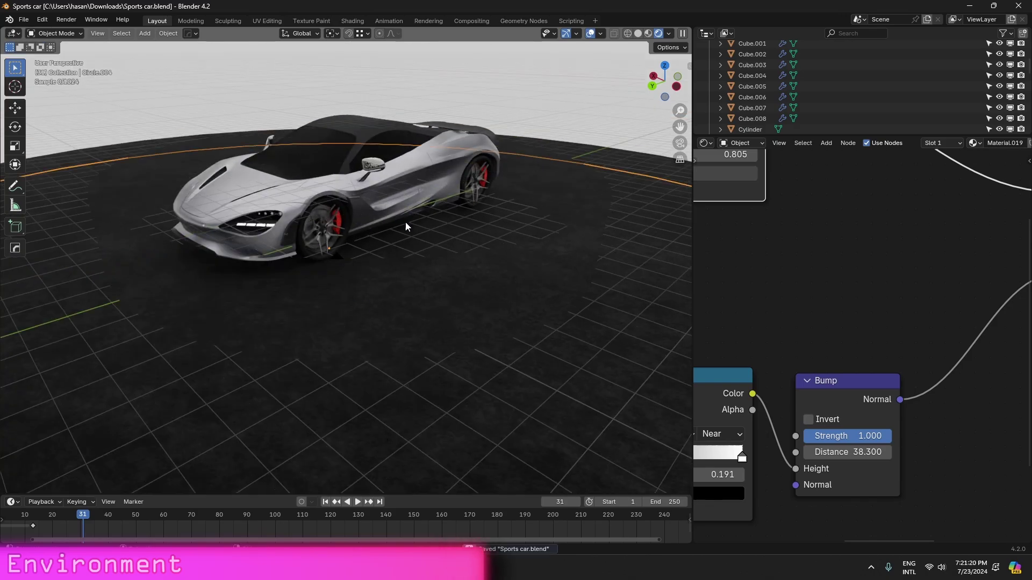
- Select the circular wall surrounding the car and display its material's Emission and Material Output nodes
middle_drag(405, 227, 435, 229)
scroll(434, 228, down, 7)
scroll(370, 260, up, 3)
shift+middle_drag(370, 260, 388, 362)
scroll(388, 362, down, 2)
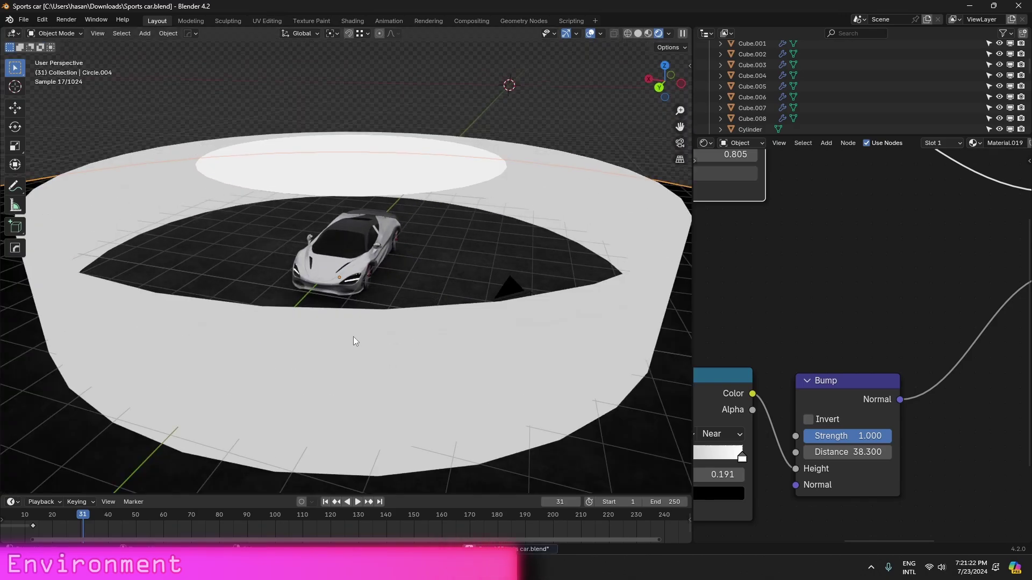
click(363, 133)
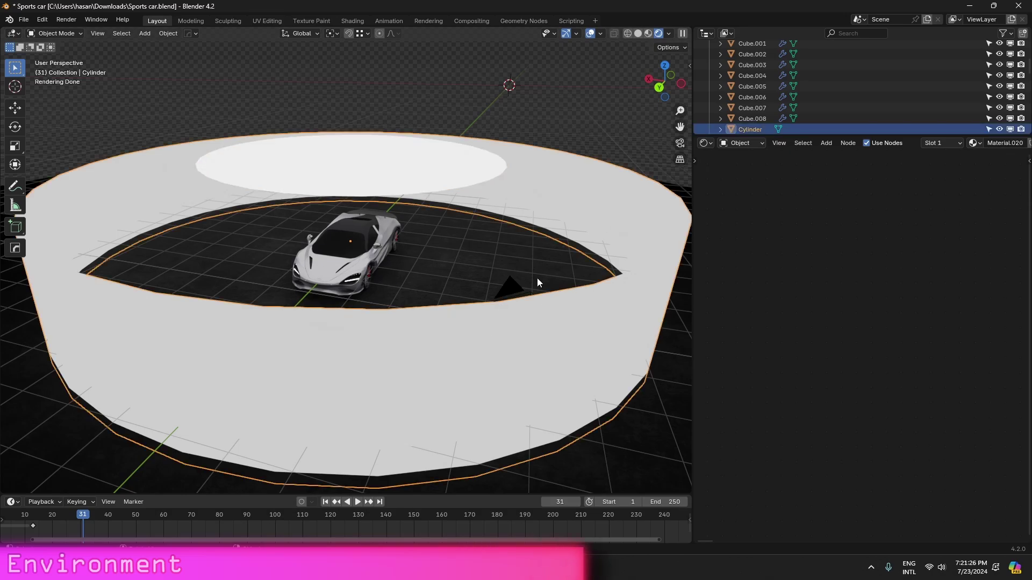
scroll(954, 240, down, 2)
key(Home)
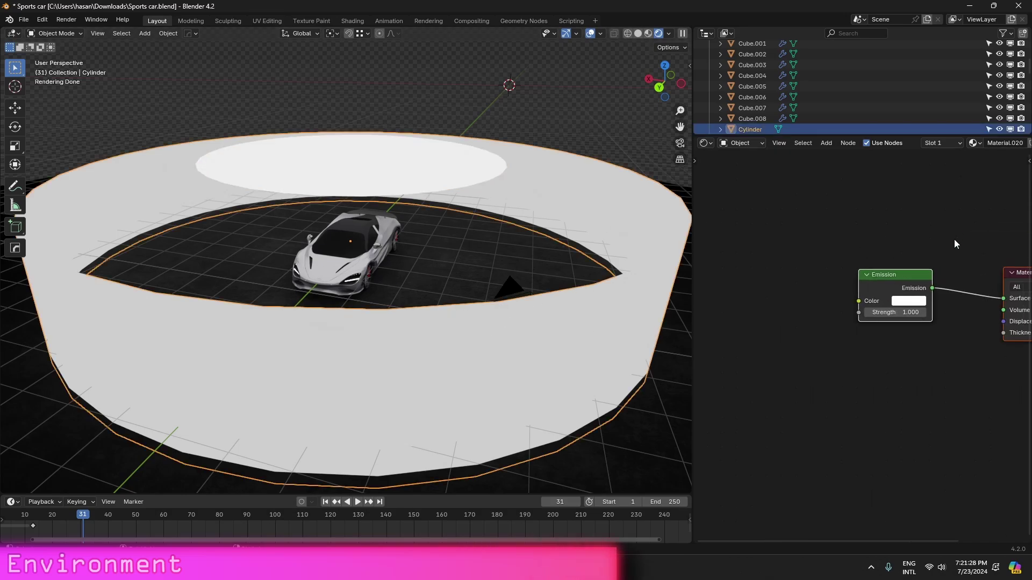
mouse_move(722, 317)
mouse_down()
mouse_move(755, 308)
mouse_move(735, 317)
mouse_up()
scroll(579, 267, down, 3)
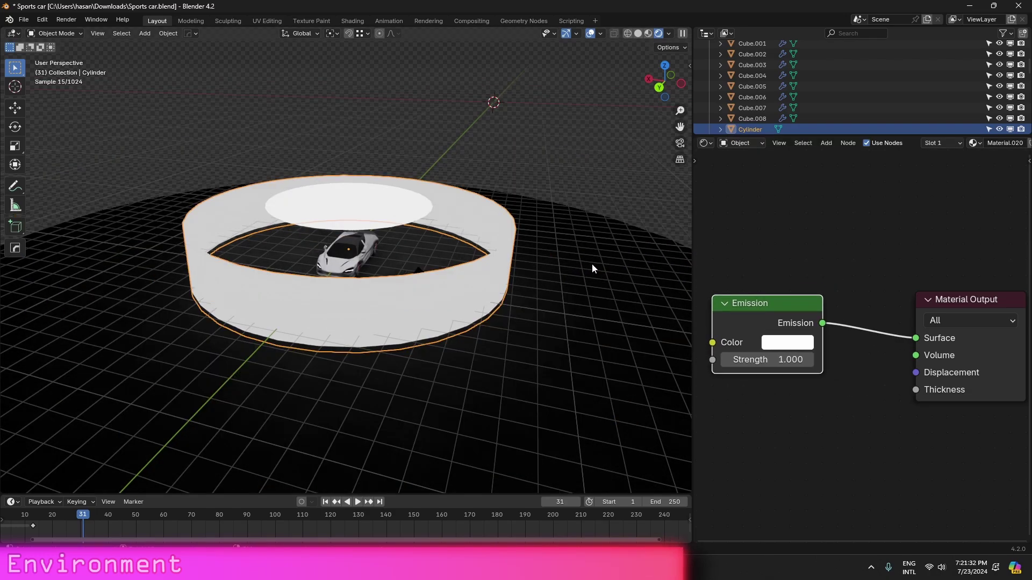
- Select the overhead light disc above the car and display its Emission node setup
middle_drag(592, 263, 339, 207)
click(383, 204)
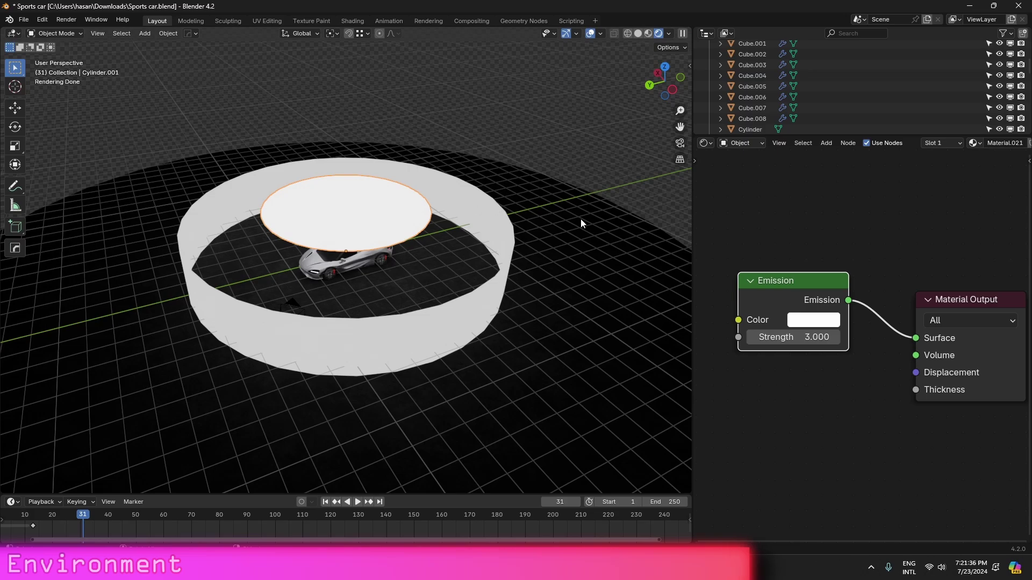
scroll(821, 252, up, 1)
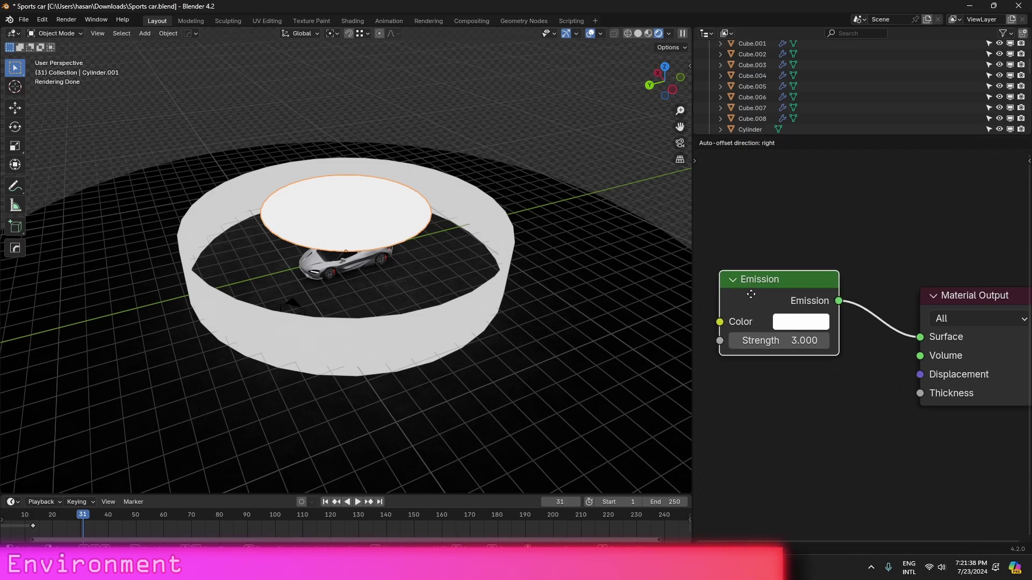
- Examine how the overhead disc and surrounding wall light the car's bodywork from inside the studio
scroll(462, 226, up, 6)
shift+middle_drag(615, 138, 619, 196)
middle_drag(473, 242, 503, 198)
middle_drag(434, 283, 463, 273)
scroll(463, 273, down, 5)
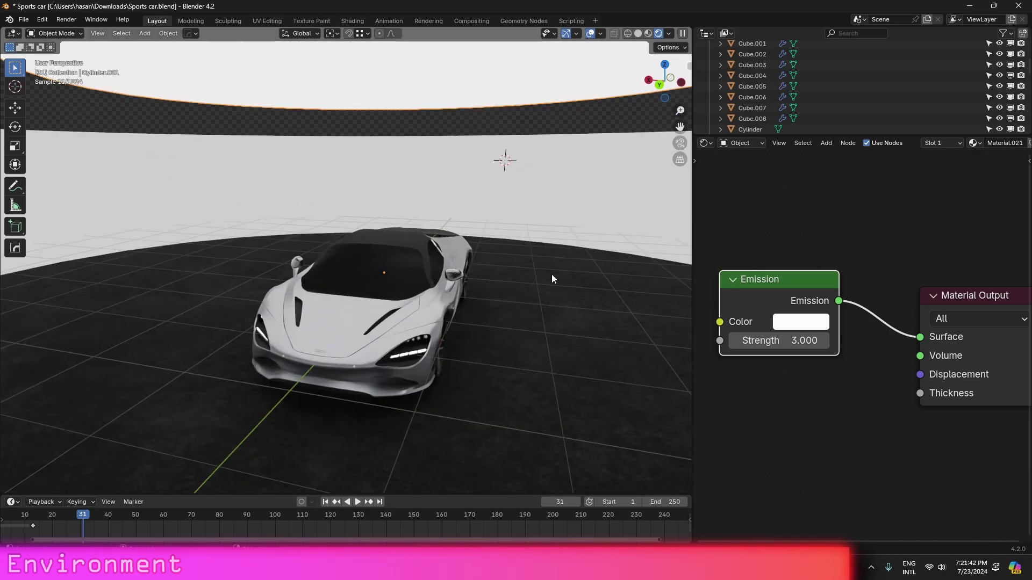
middle_drag(552, 274, 497, 221)
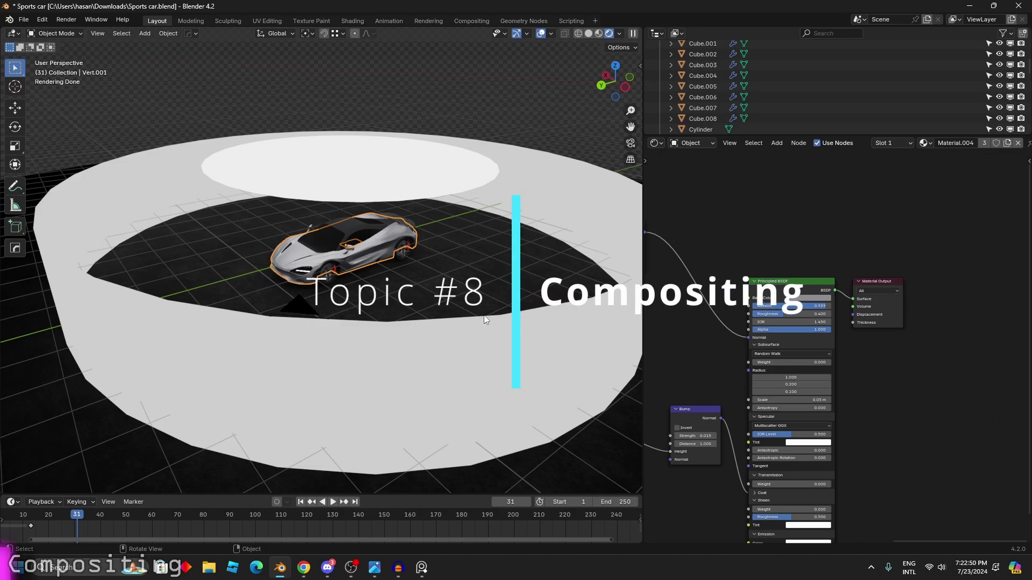
- Switch to Pixlr Express in the browser, look through the render's adjustments and compare the edited image with the original
click(304, 567)
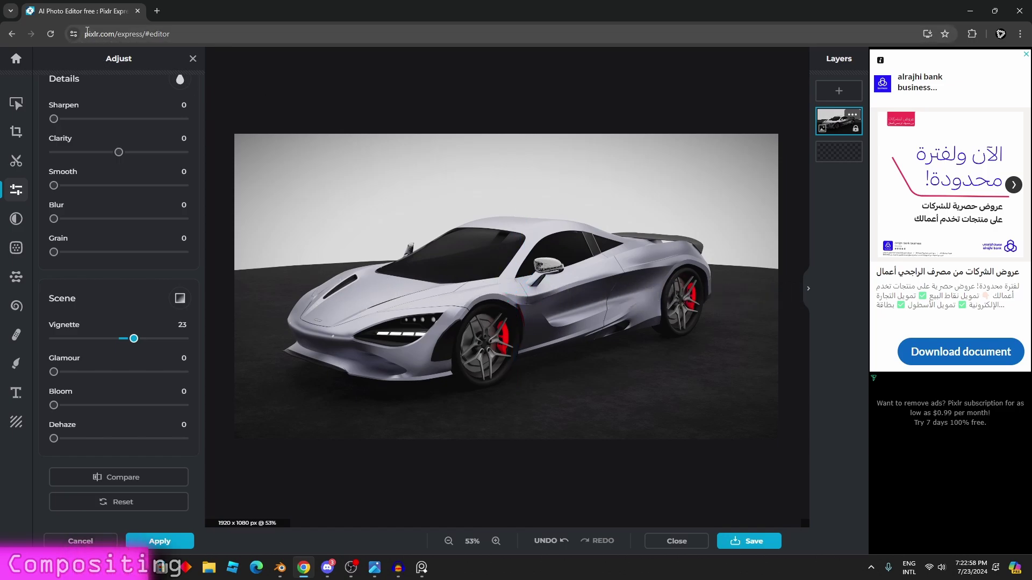
scroll(90, 121, up, 10)
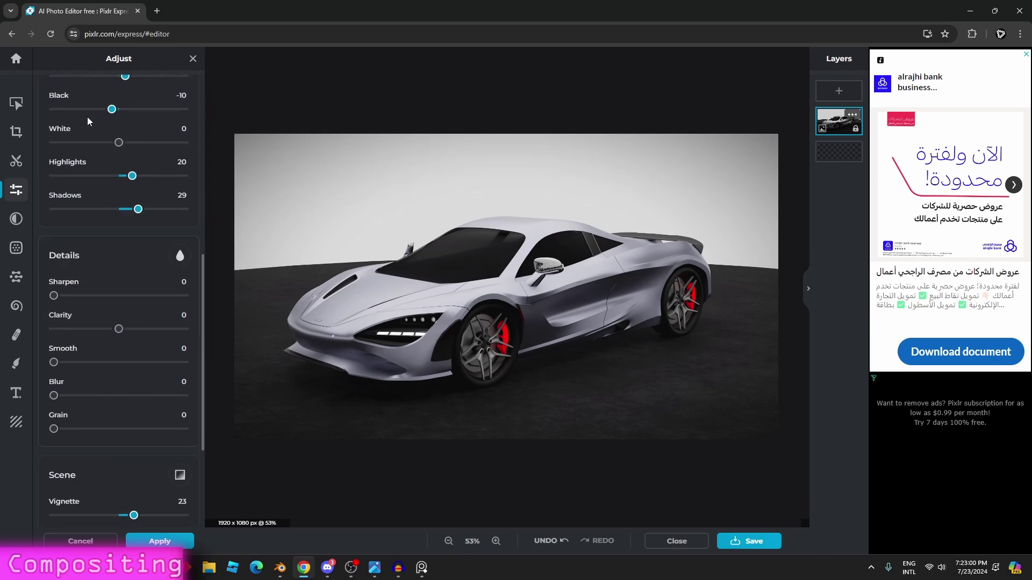
scroll(120, 441, down, 10)
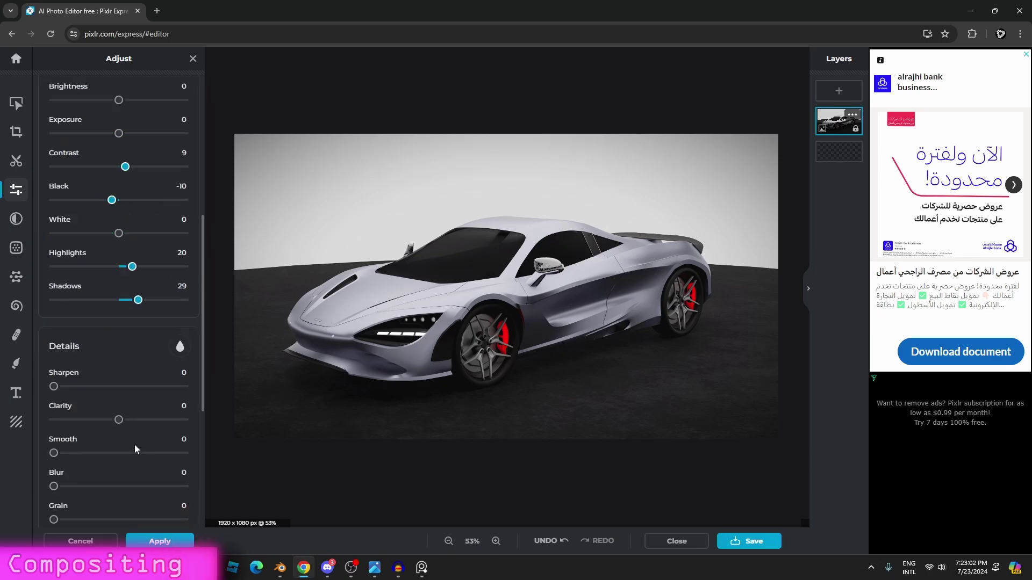
click(111, 478)
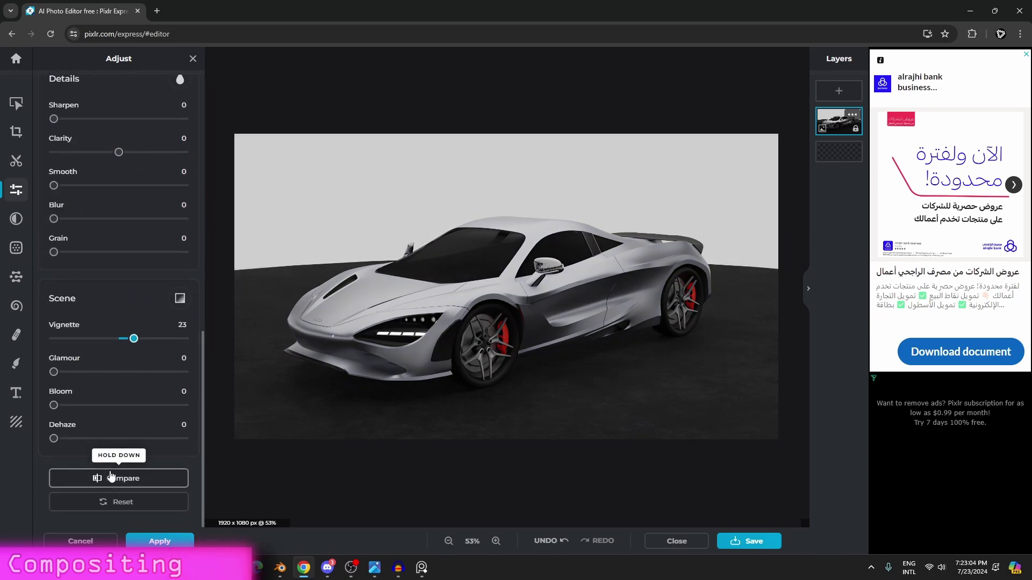
click(112, 477)
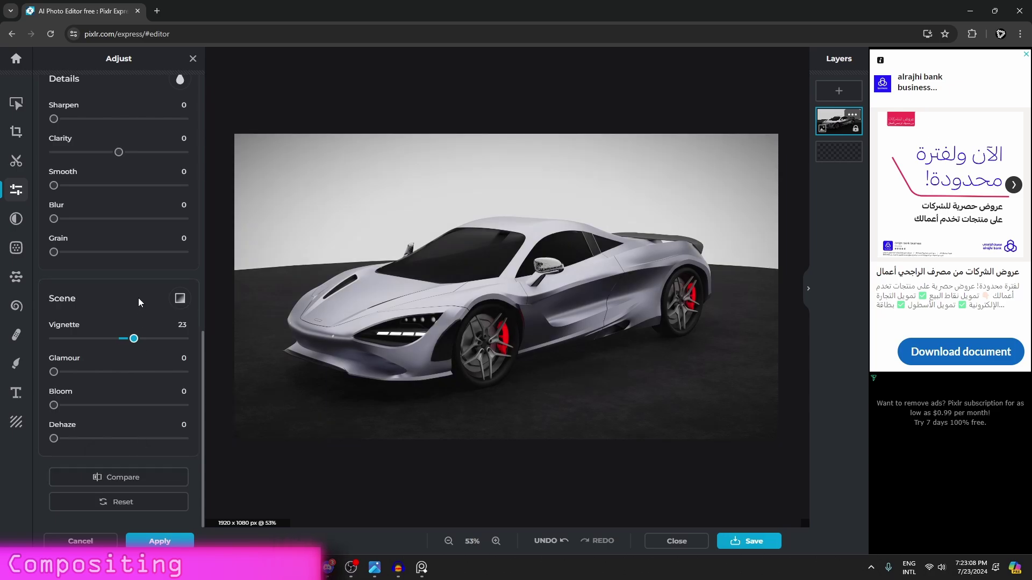
- Set the render's Tint to -5 in the colour adjustments
scroll(138, 299, up, 10)
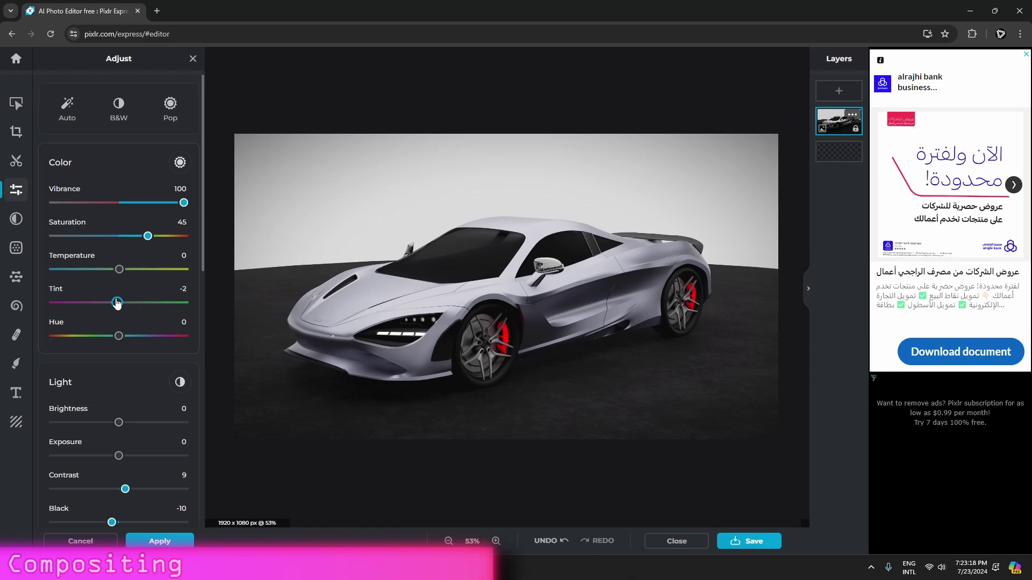
drag(116, 303, 117, 303)
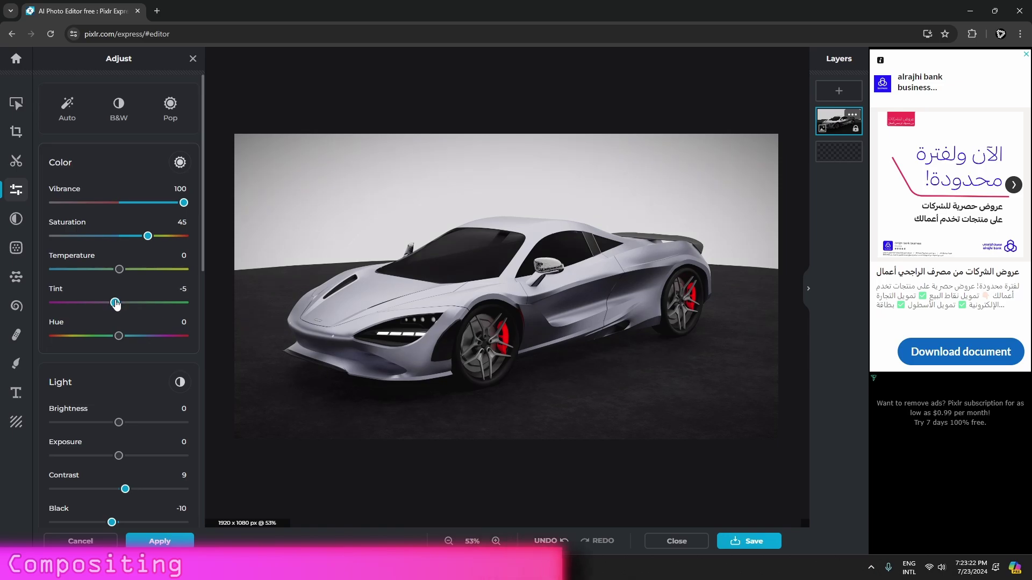
scroll(134, 311, down, 3)
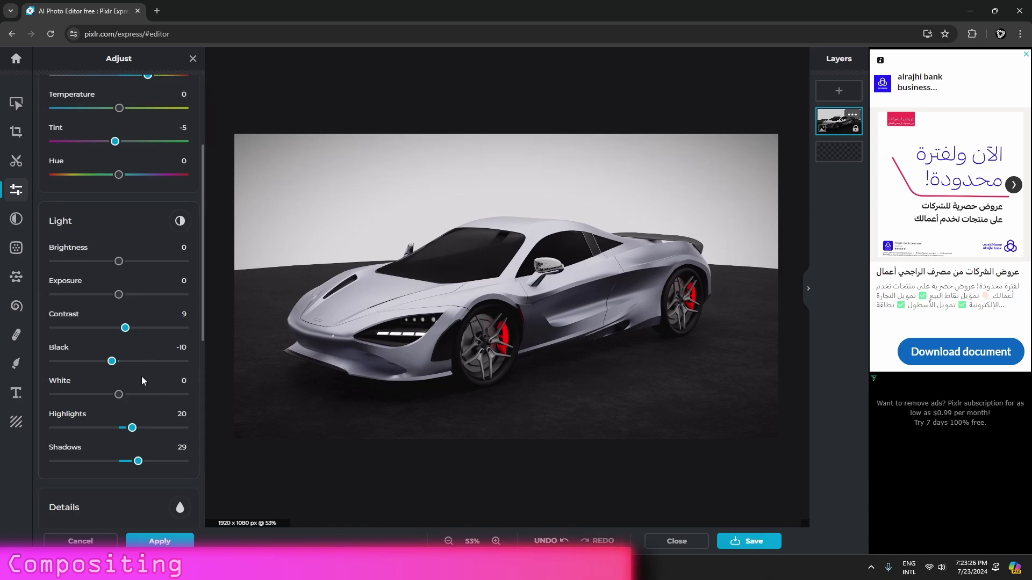
- Review the Color, Light, Details and Scene adjustments and examine the edited car render at different magnifications
scroll(422, 257, down, 3)
scroll(421, 256, up, 3)
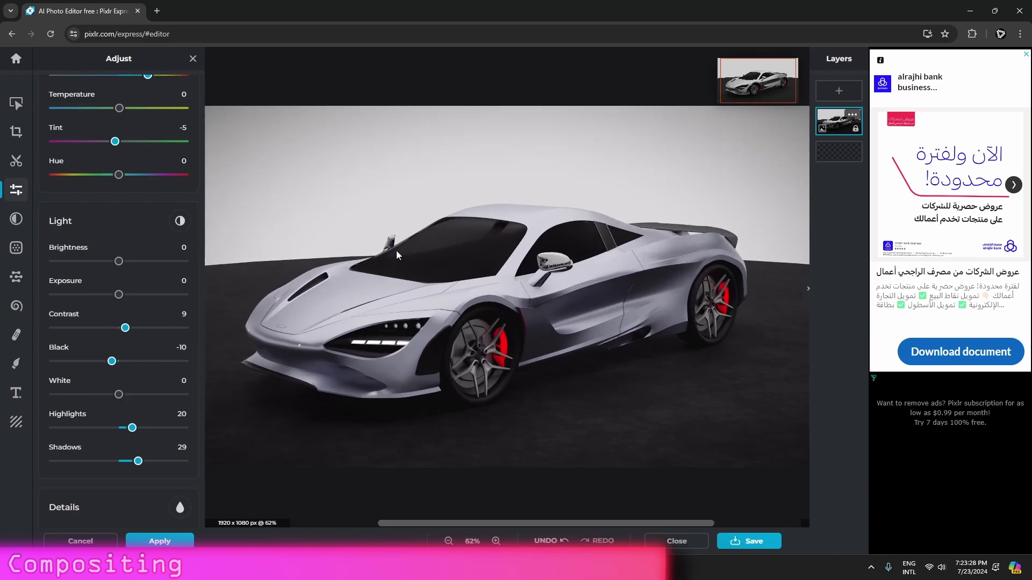
scroll(107, 306, down, 4)
scroll(106, 305, up, 4)
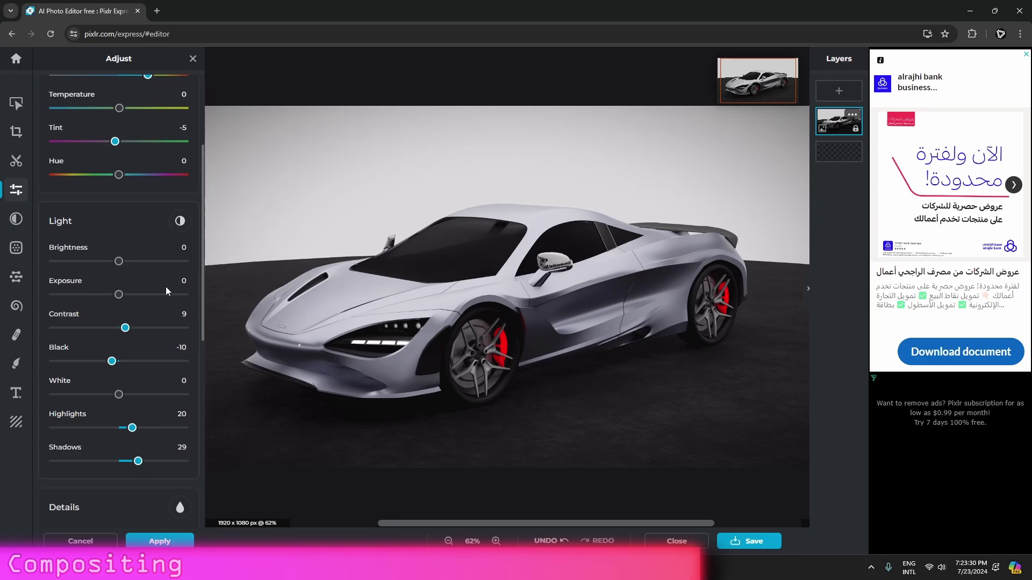
scroll(140, 346, up, 3)
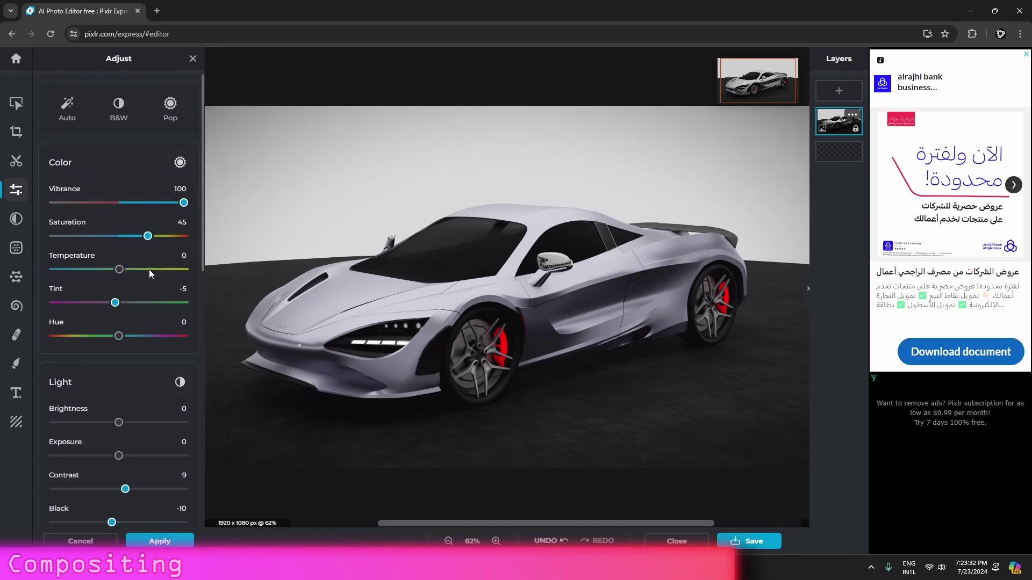
scroll(131, 237, down, 10)
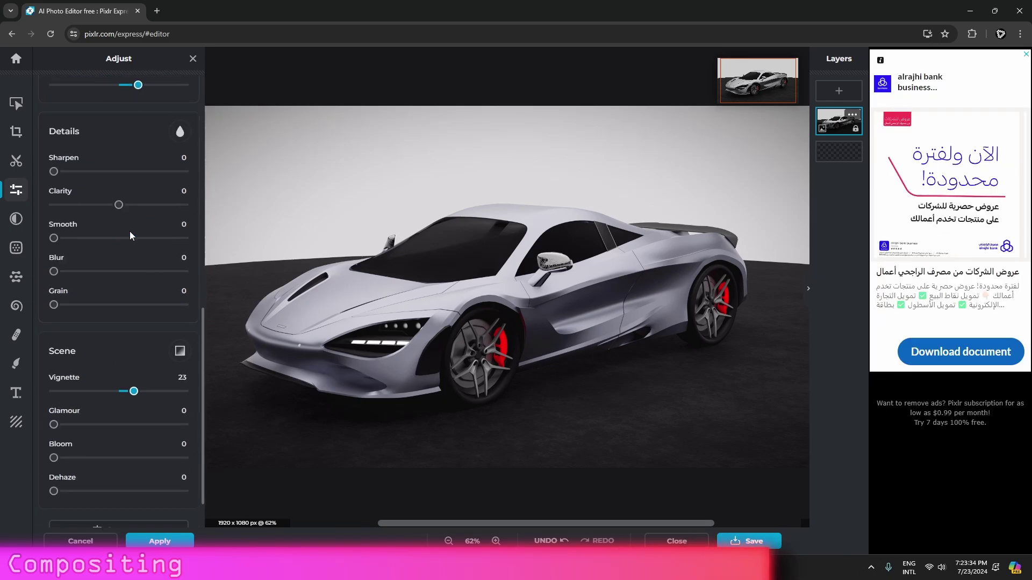
scroll(449, 260, down, 2)
scroll(449, 260, down, 1)
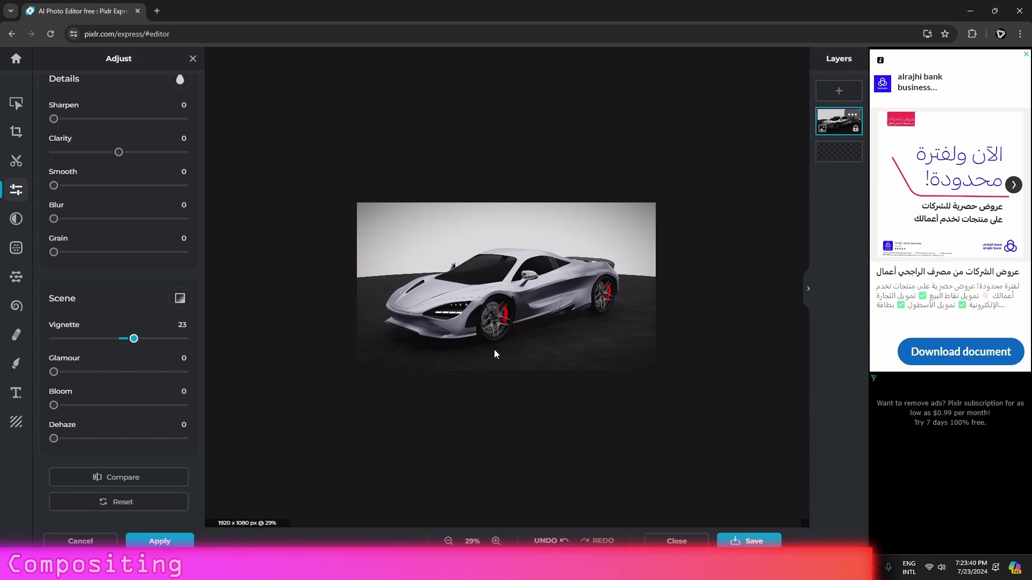
scroll(493, 349, up, 3)
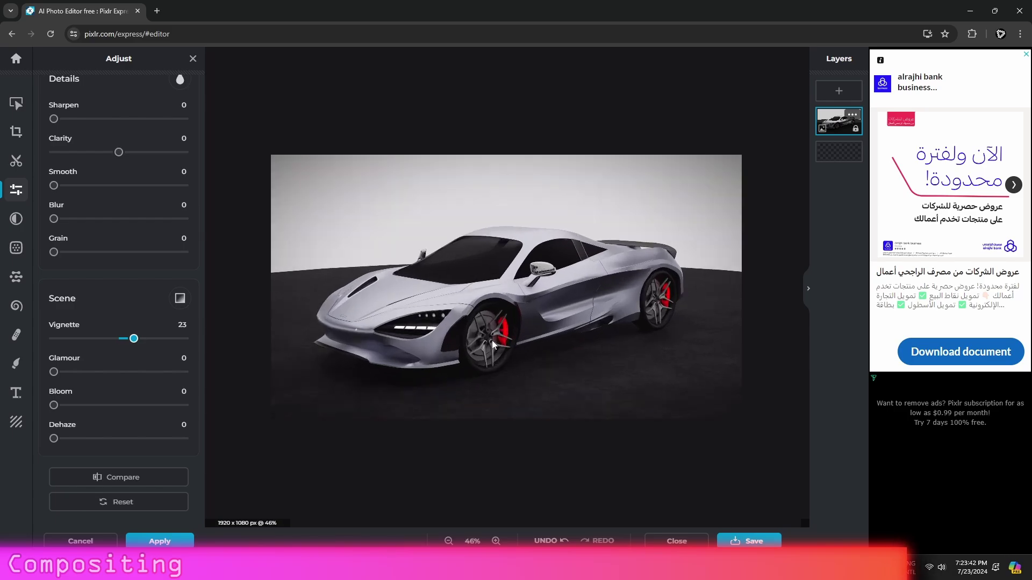